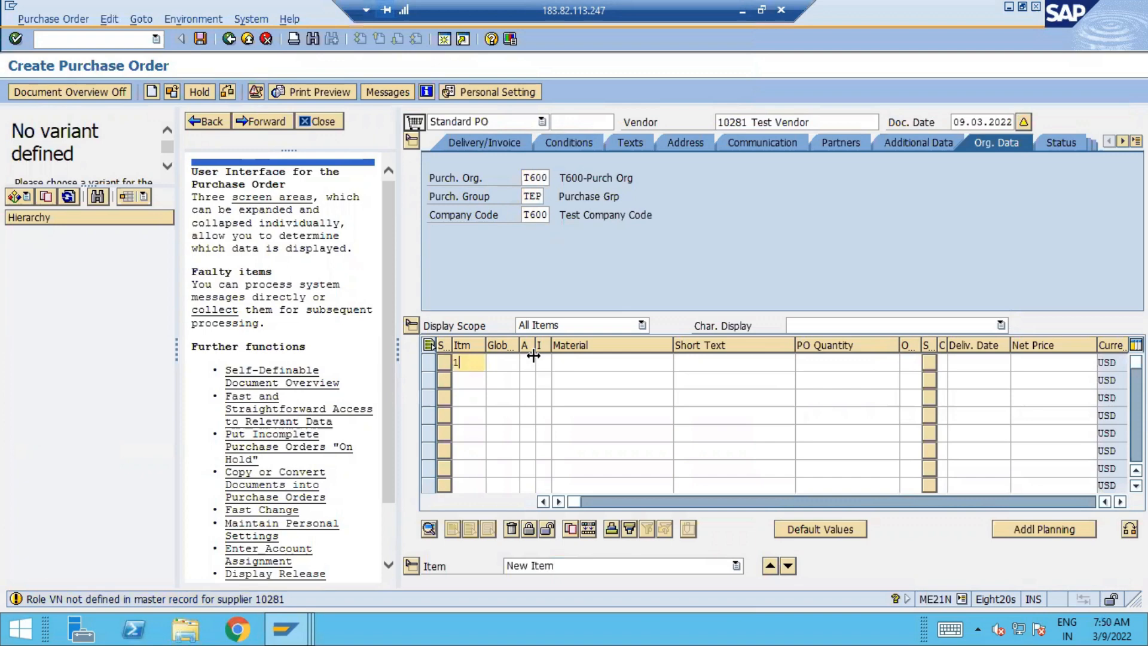
- Assign account assignment category A (Asset) to purchase order item 10
key(Tab)
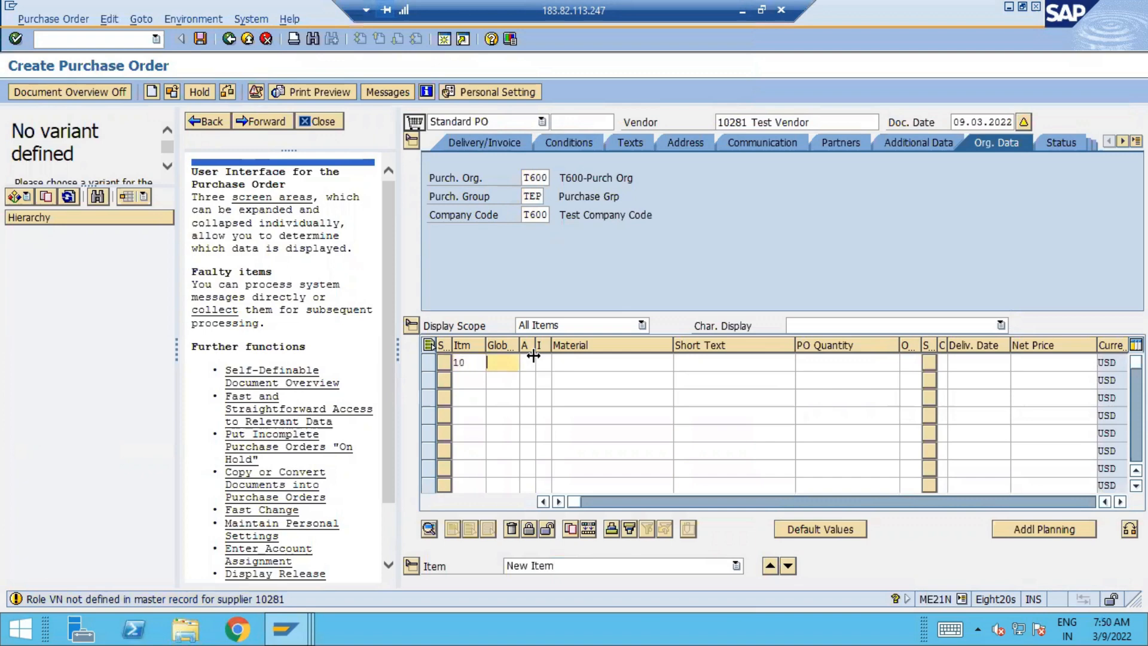
key(Tab)
key(Tab)
key(shift+Tab)
key(shift+Tab)
key(shift+Tab)
key(Tab)
key(Tab)
click(541, 361)
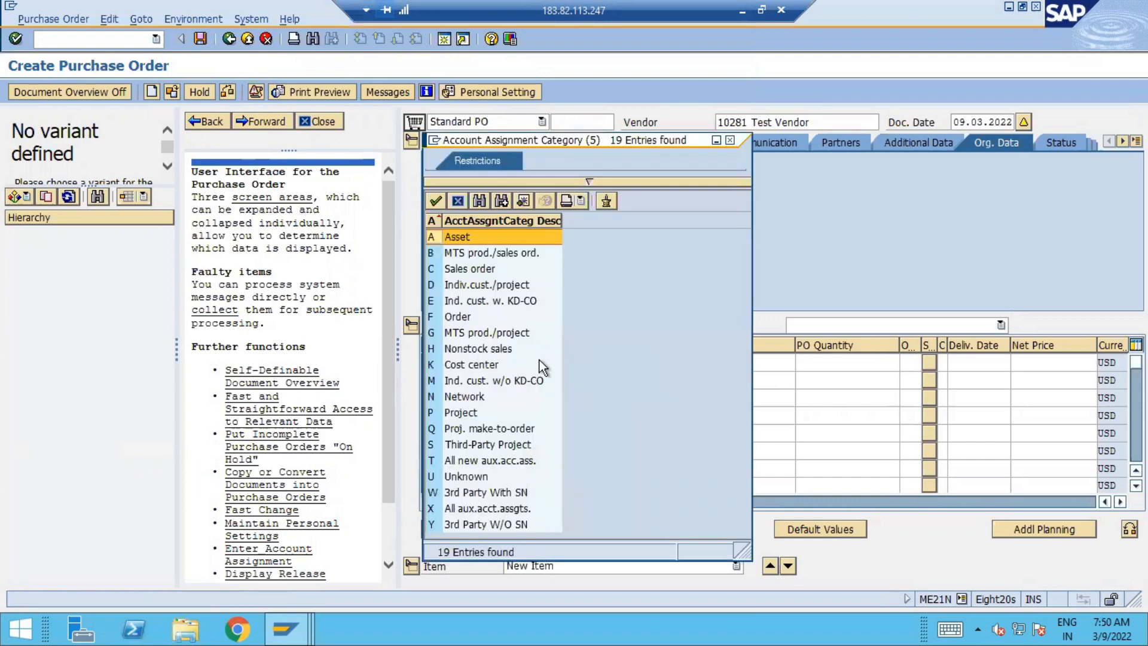
double_click(504, 235)
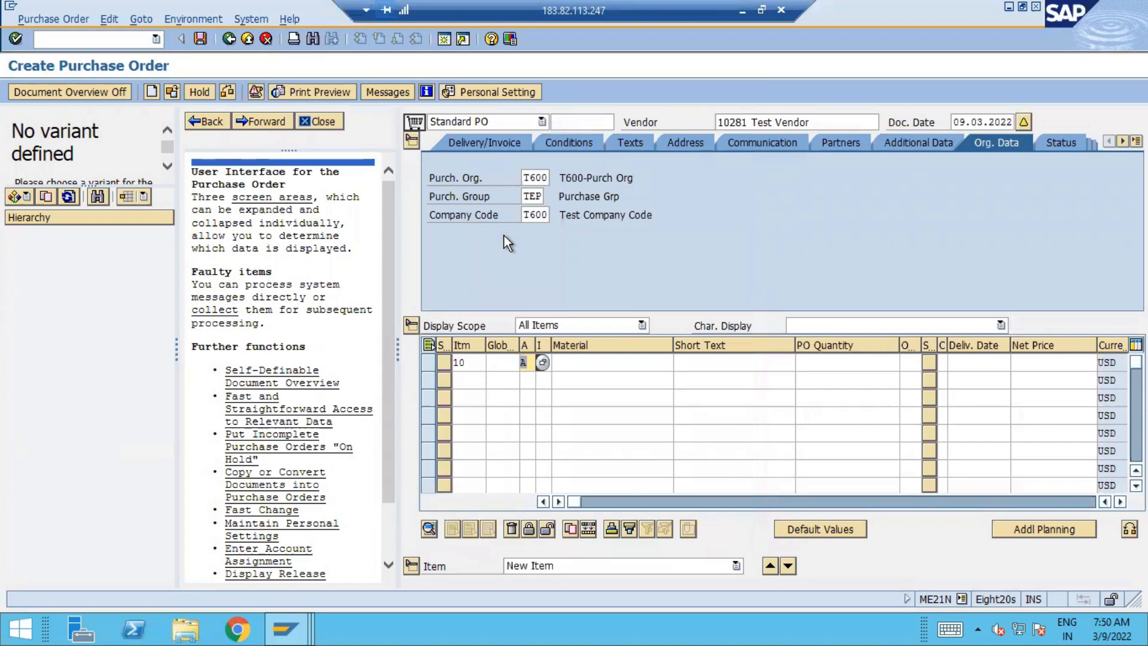
- Fill in item 10 with the short text Machine, a PO quantity of 1 and the order unit EA
key(Tab)
key(Tab)
key(Tab)
key(Tab)
key(shift+Tab)
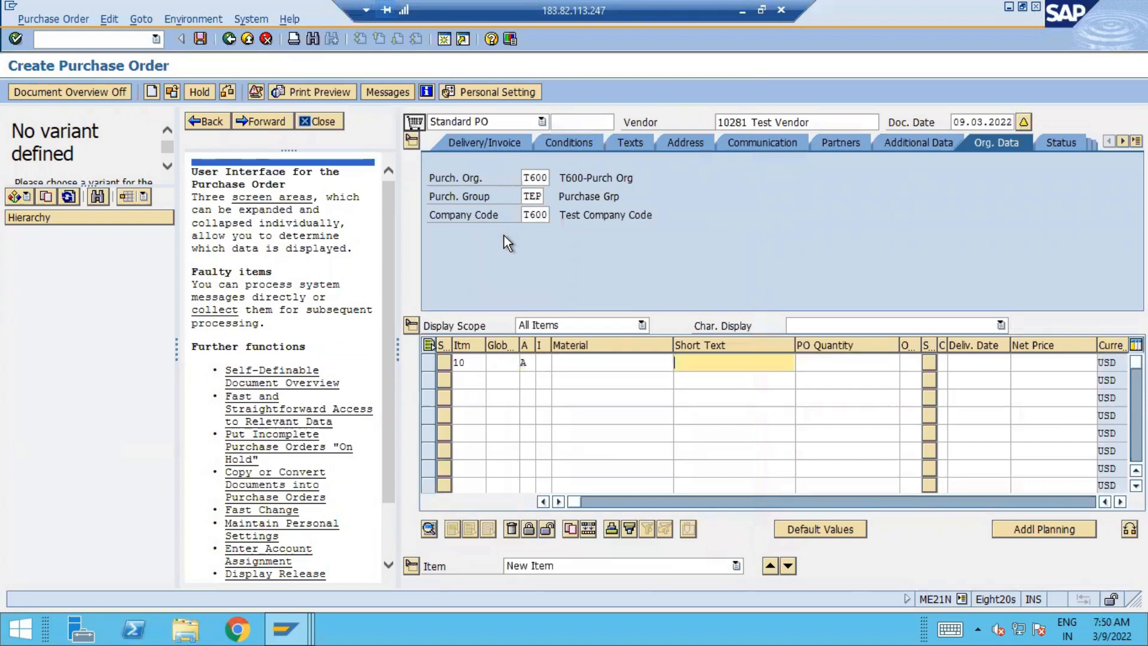
text(Machine)
key(Tab)
text(1)
key(Tab)
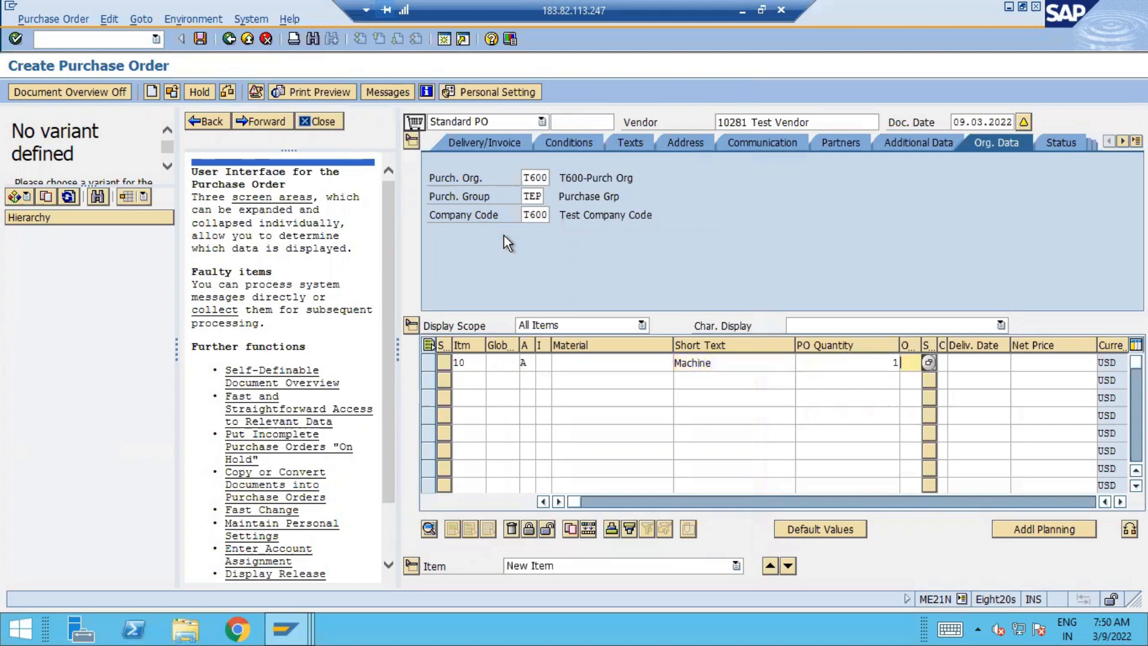
text(EA)
key(Tab)
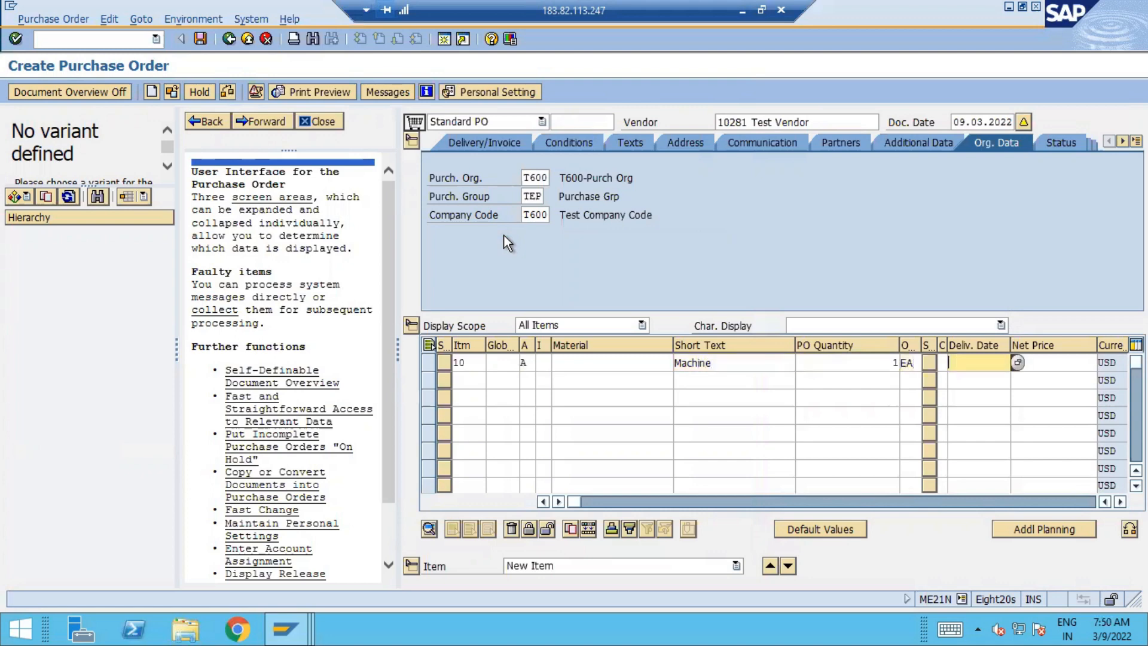
- Set item 10's delivery date to 09.03.2022 and its net price to 4500
click(1017, 362)
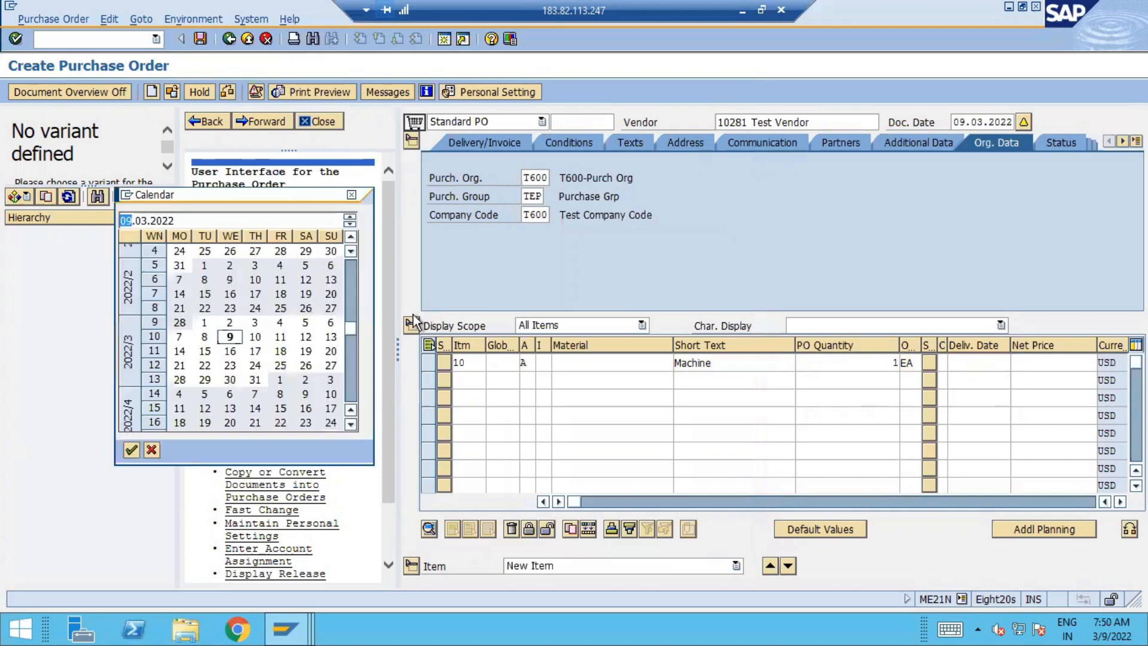
double_click(238, 338)
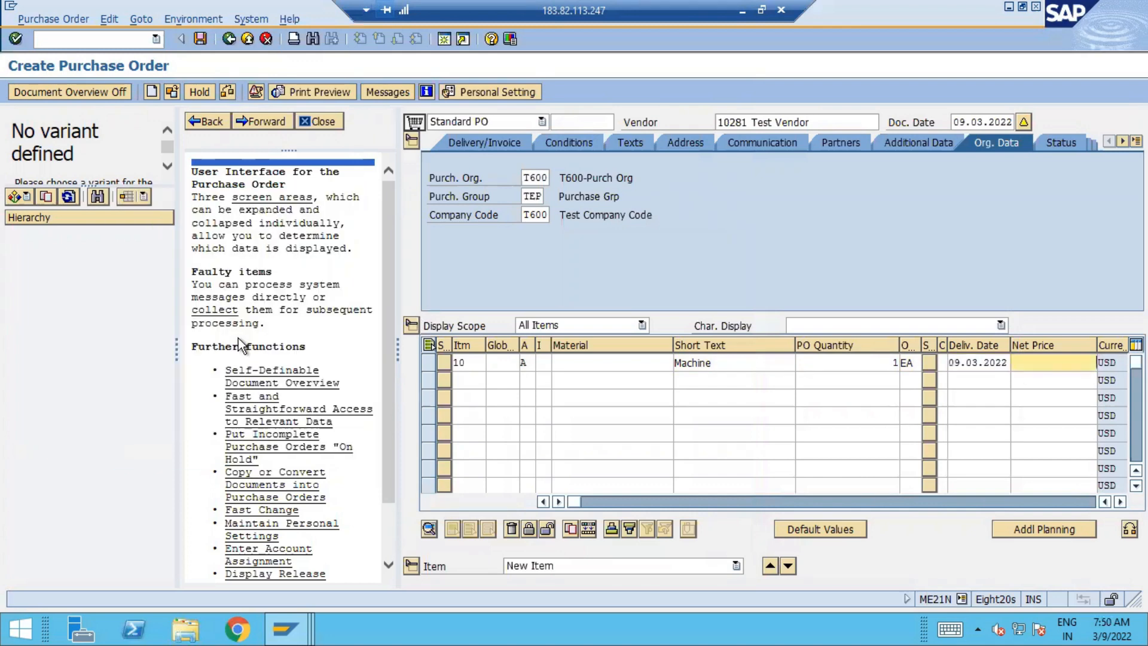
text(4500)
key(Tab)
key(Tab)
key(Tab)
key(Tab)
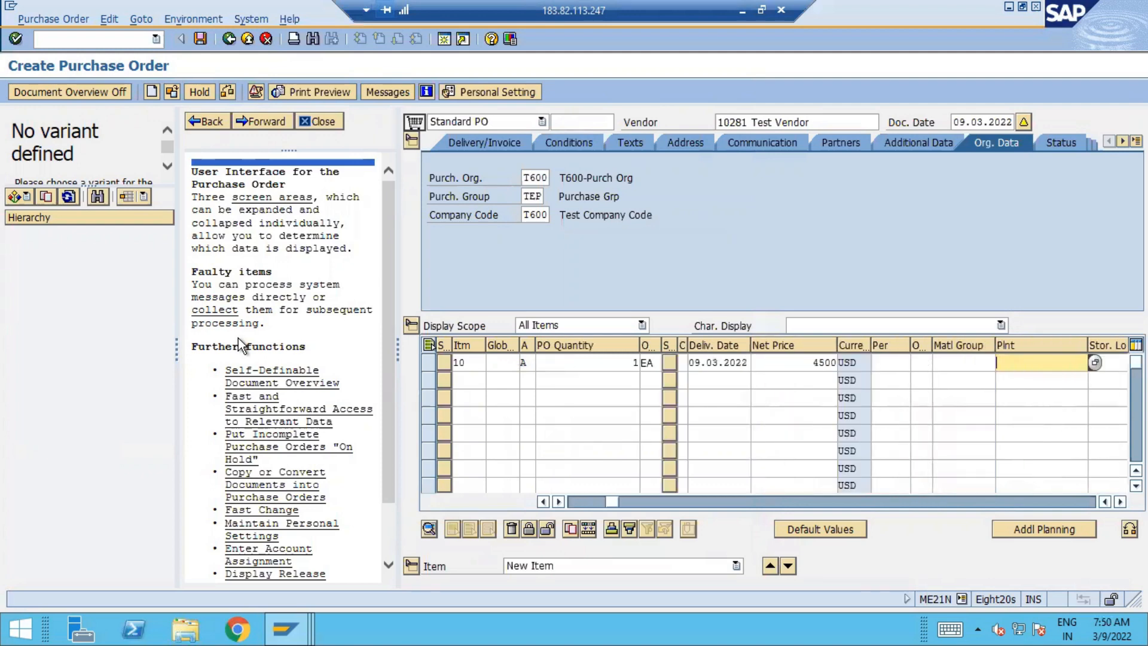
- Set item 10's material group to G0001, with both plant and storage location as T600, and validate the entries
key(shift+Tab)
text(G0001)
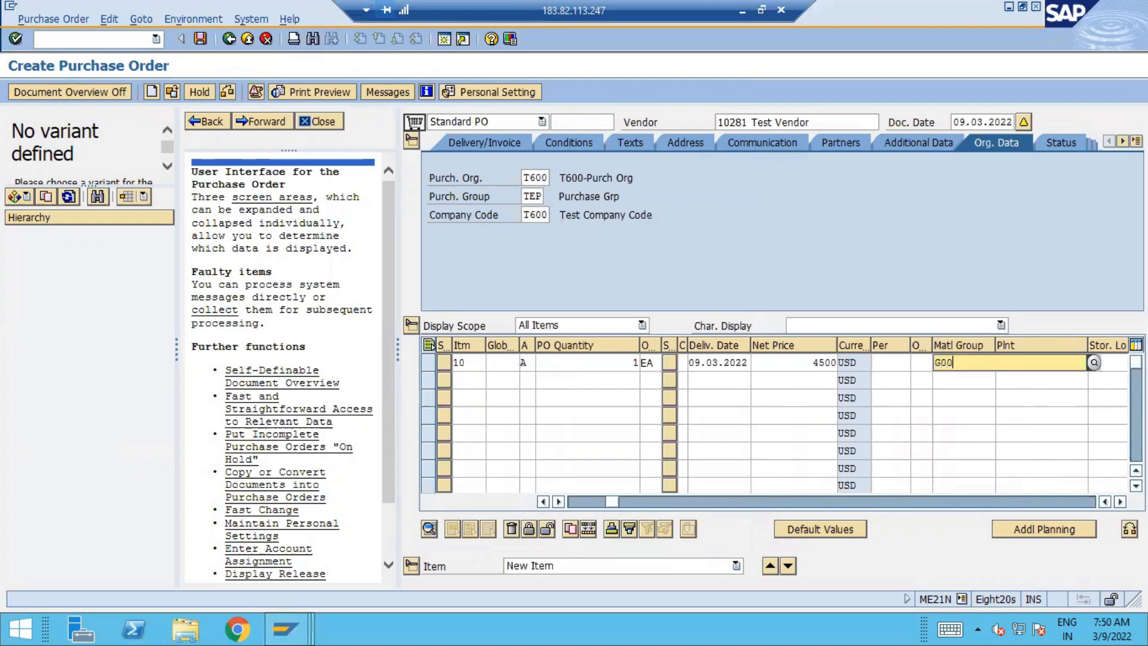
key(Tab)
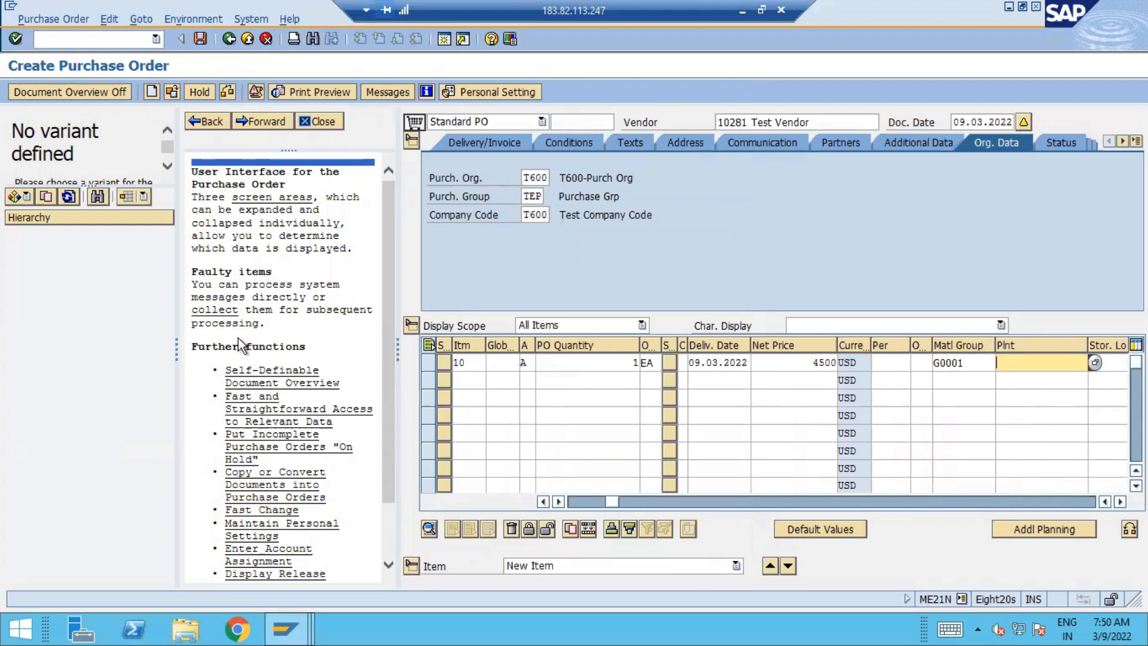
text(T600)
key(Tab)
text(T6)
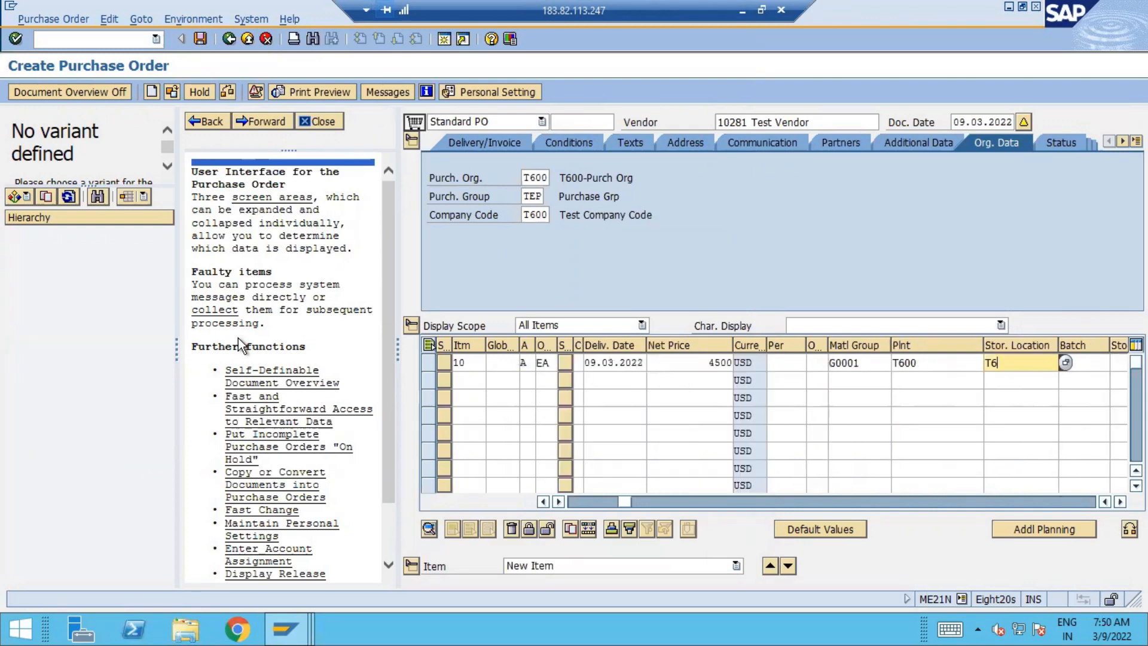
text(00)
key(Tab)
key(shift+Tab)
key(Return)
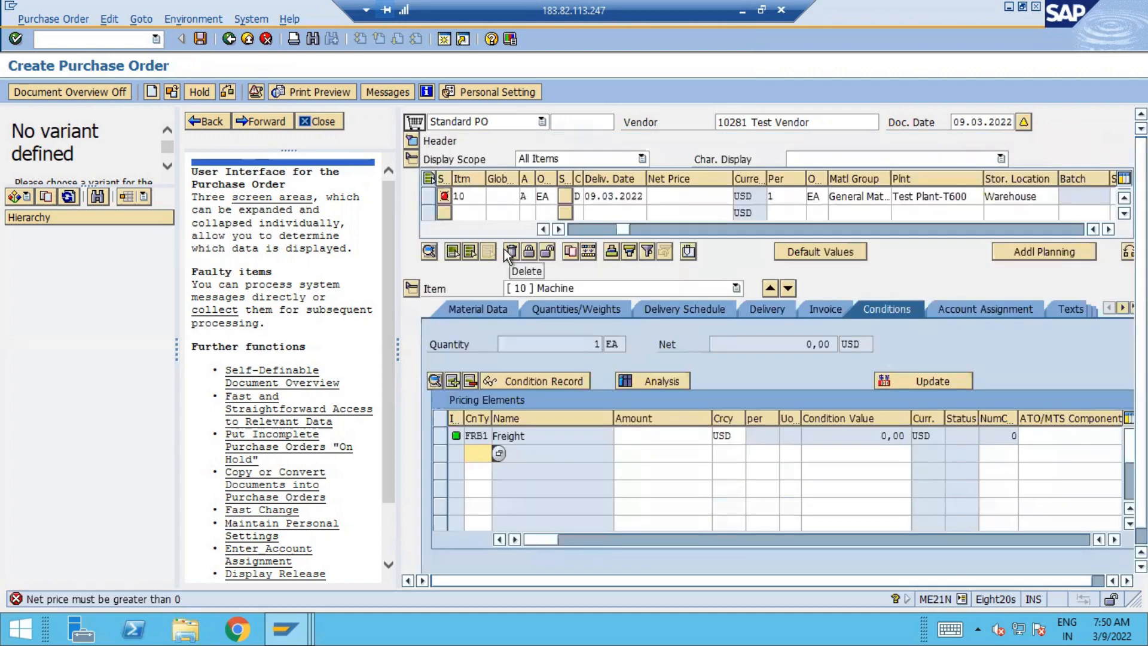
- Add the gross price condition PB00 with an amount of 4500 to the item's pricing elements
text(P00)
click(661, 459)
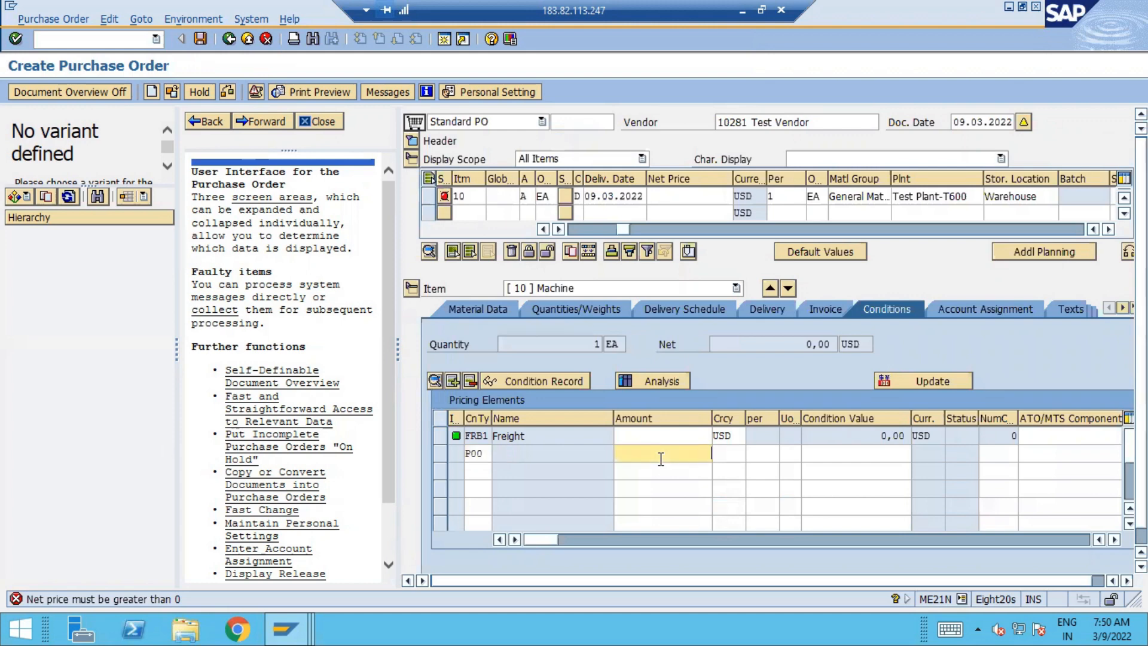
text(4500)
key(Return)
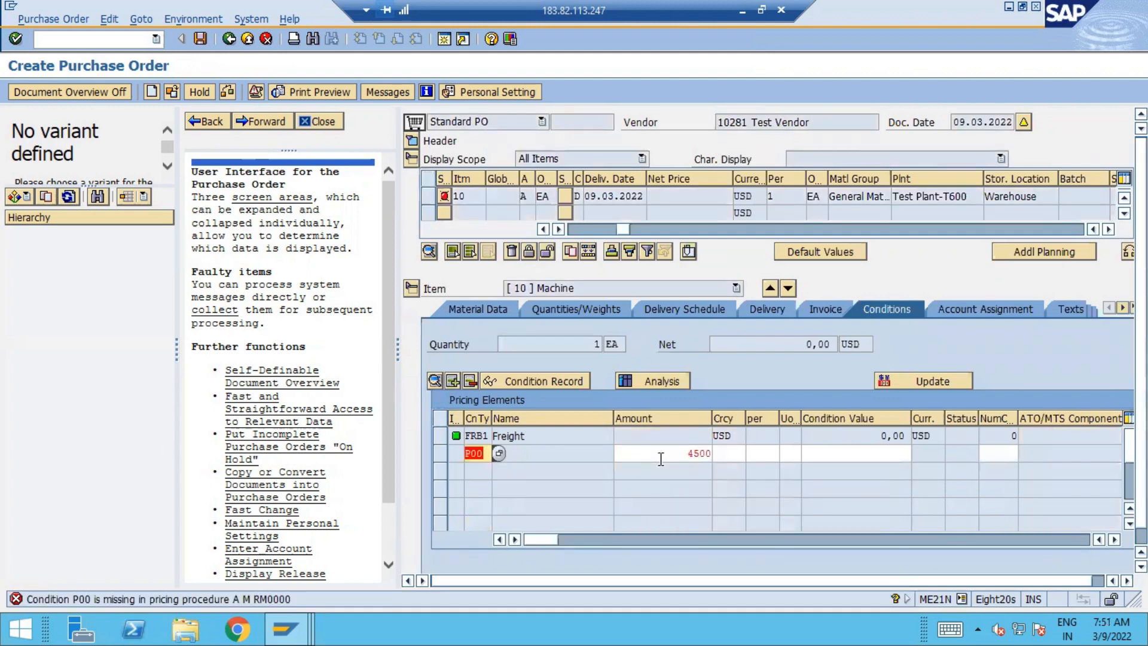
text(PB00)
key(Return)
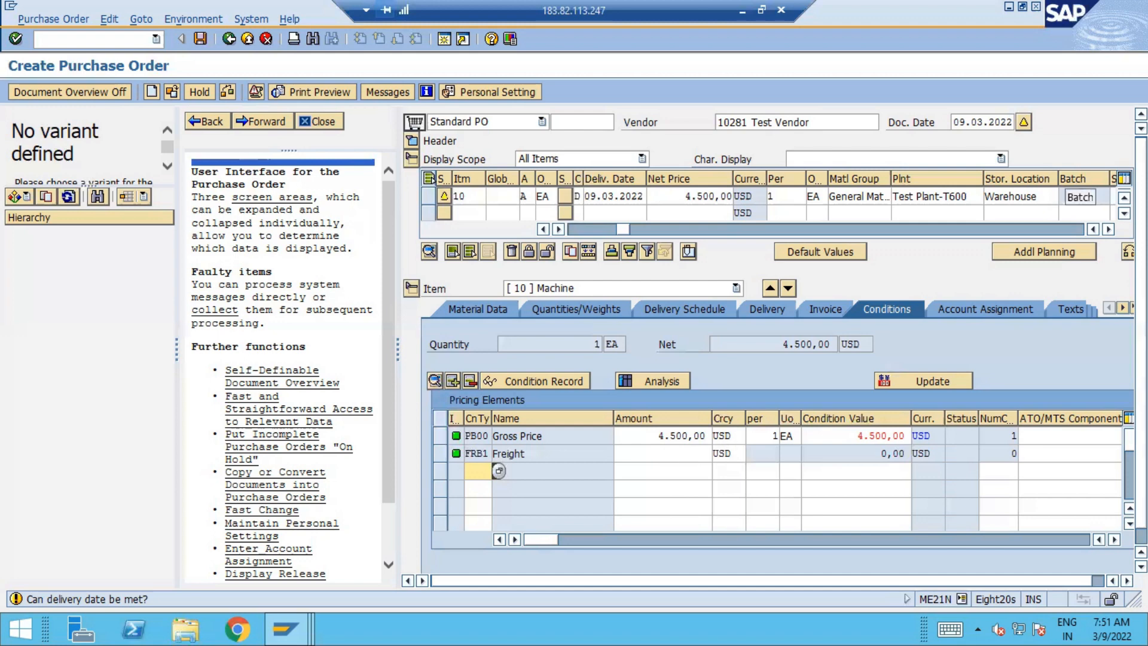
- Review the item's delivery settings for goods receipt and save the purchase order
click(753, 317)
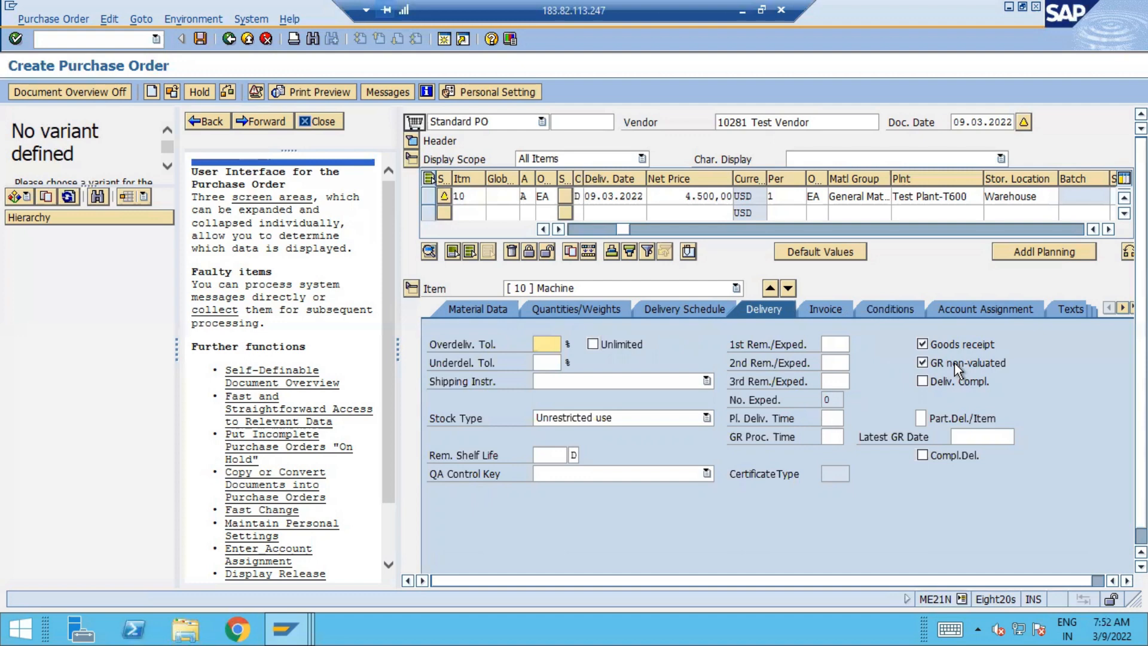
click(204, 38)
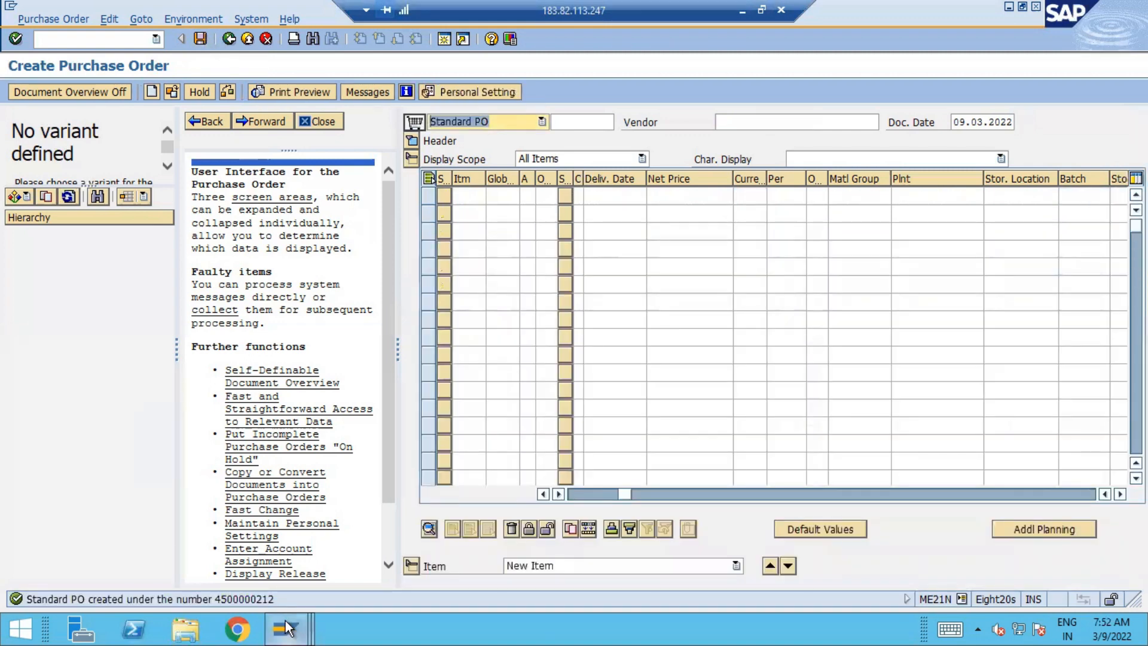
- Copy the new purchase order number from the status message and paste it into cell C50 of Sheet2 in Excel
double_click(263, 600)
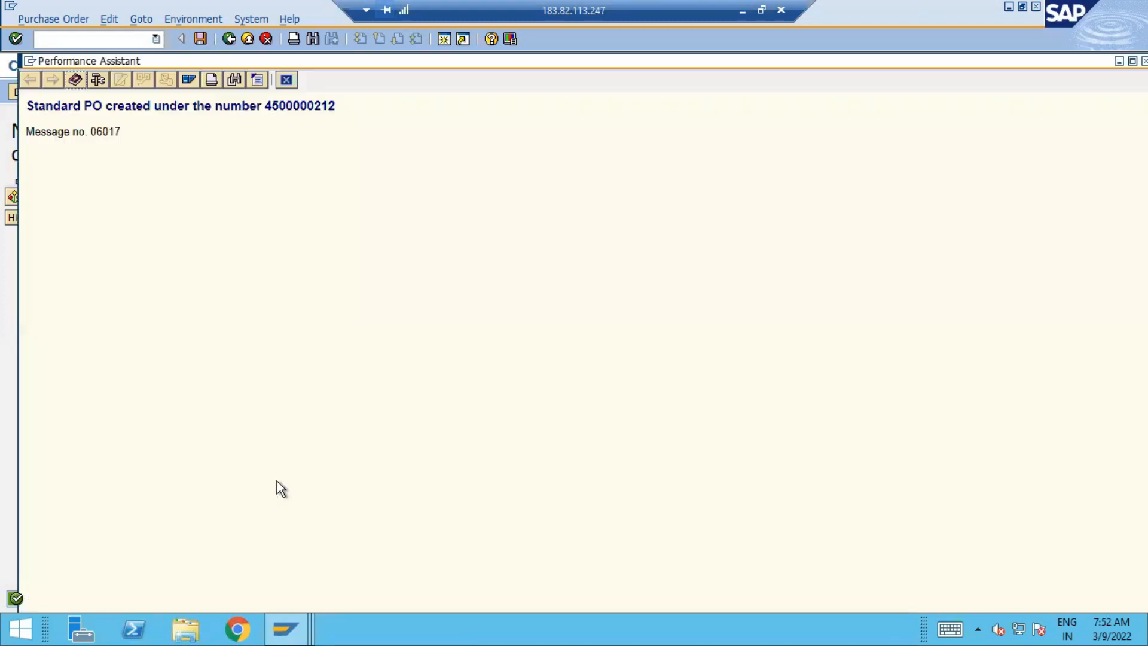
double_click(269, 108)
key(ctrl+c)
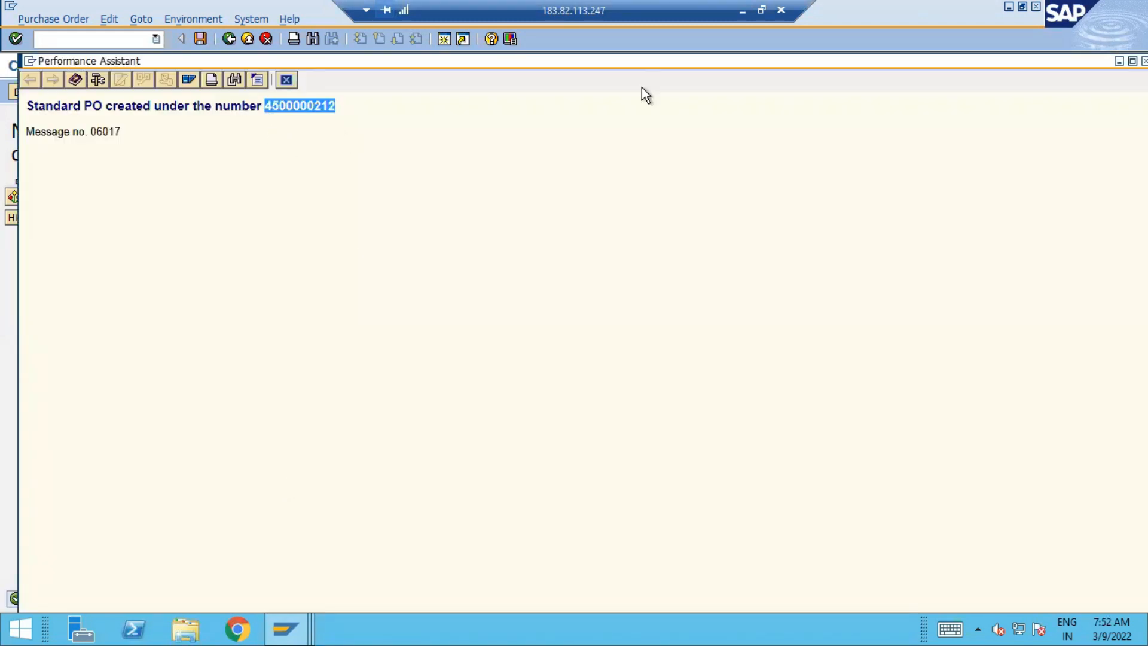
click(741, 11)
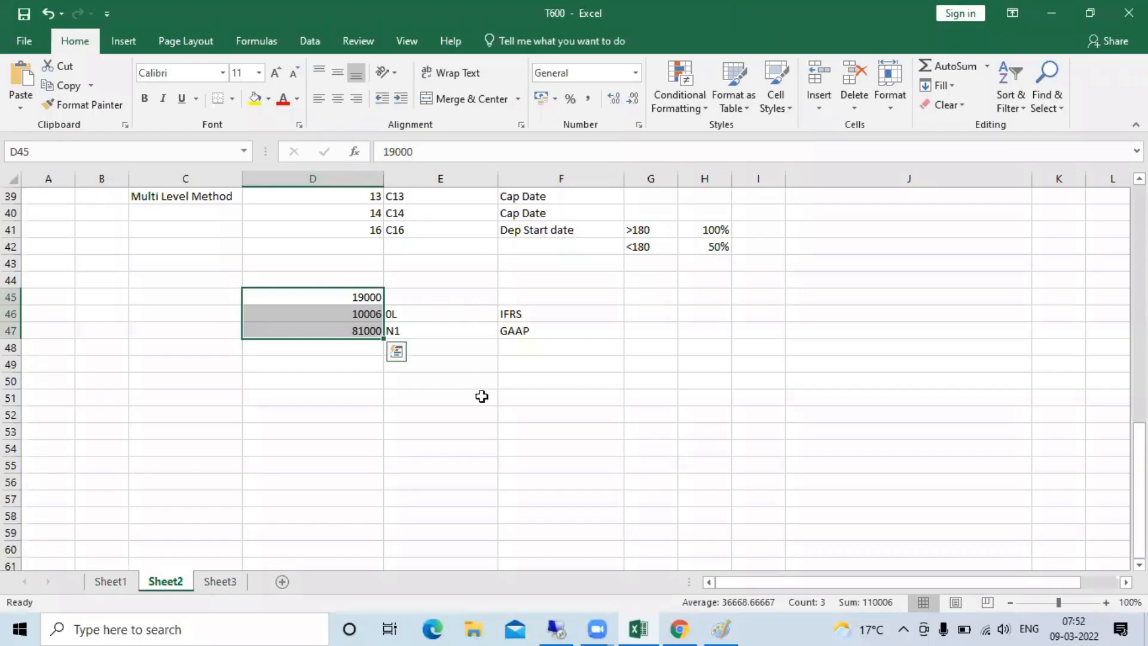
click(480, 394)
click(195, 380)
key(ctrl+v)
click(423, 446)
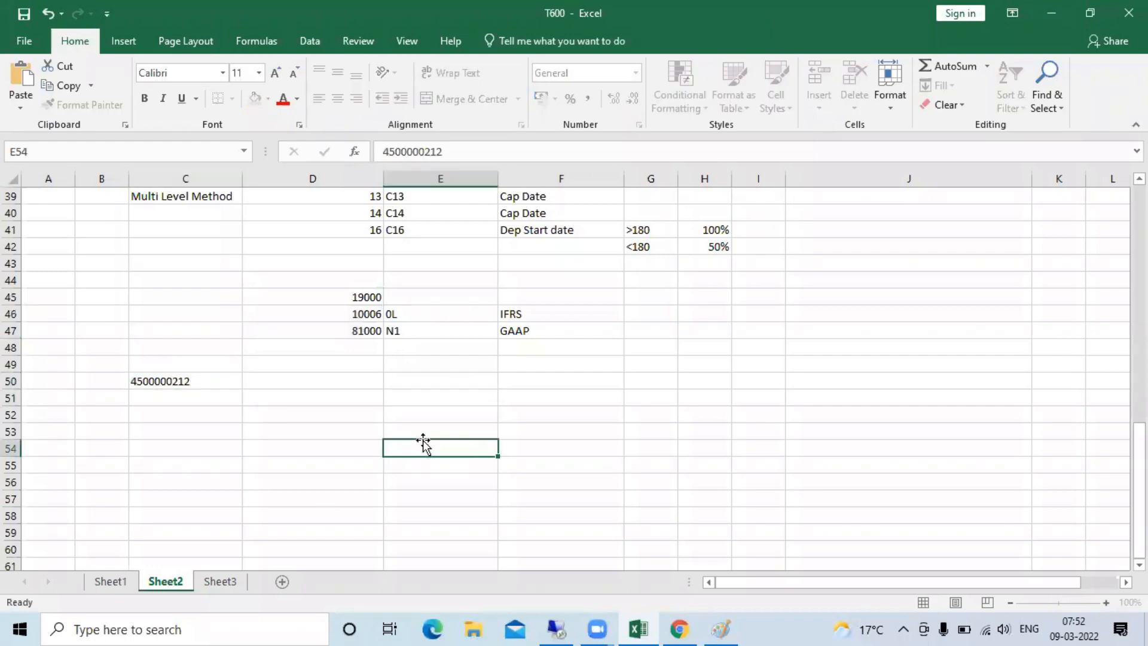
- Return to SAP, close the message details and start the MIGO transaction
click(571, 627)
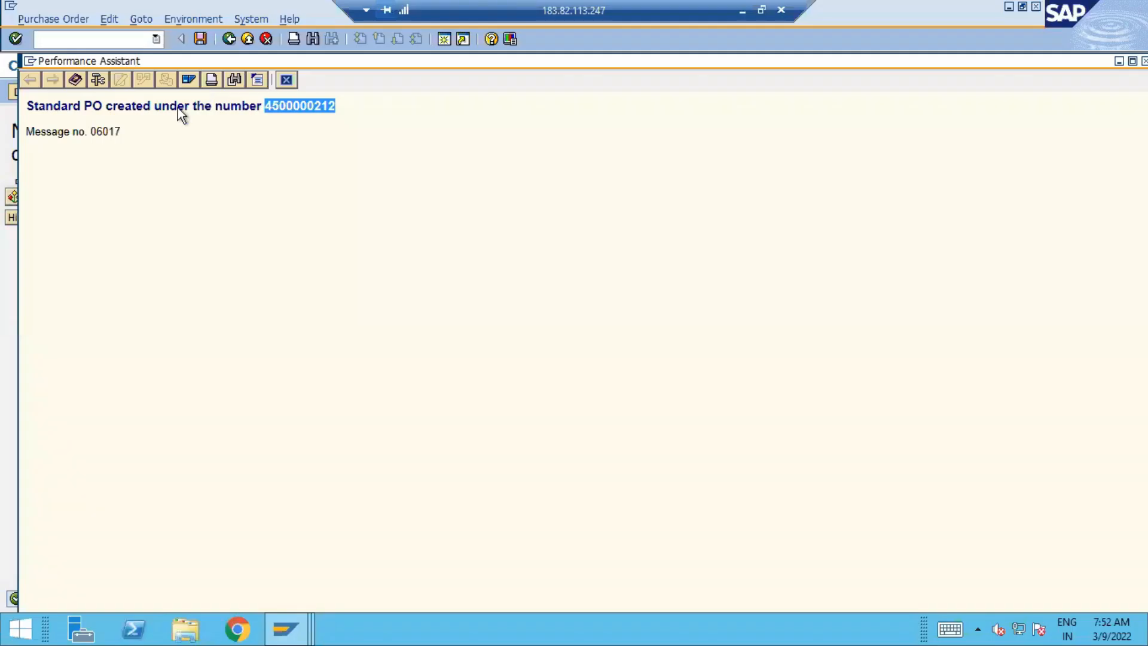
click(285, 78)
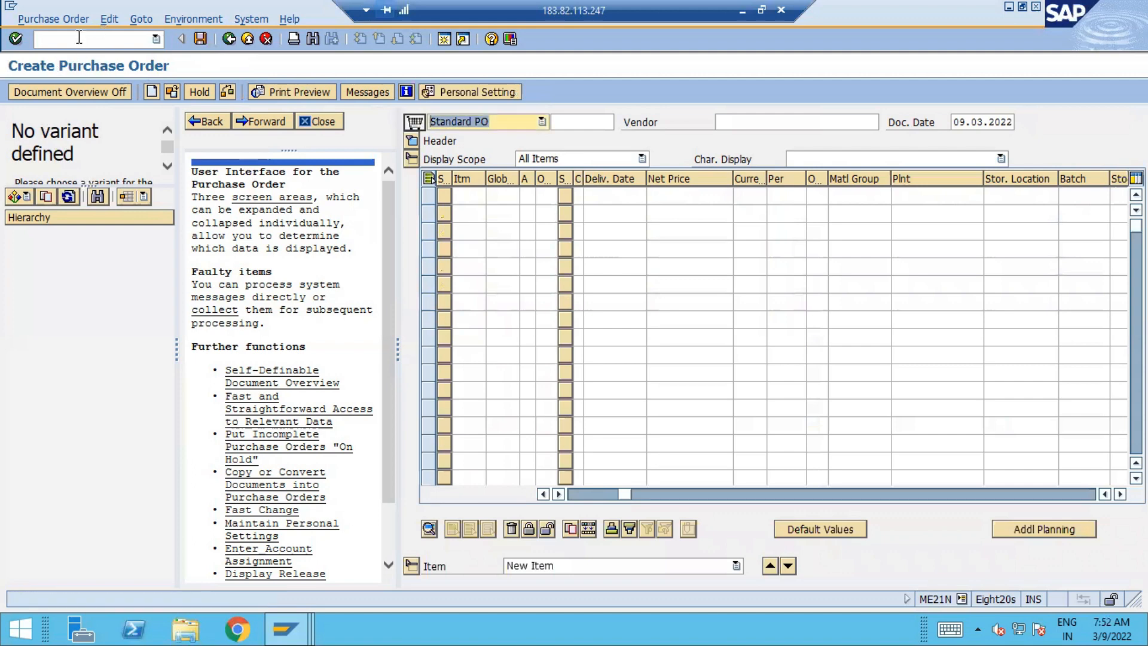
text(/NMIGO)
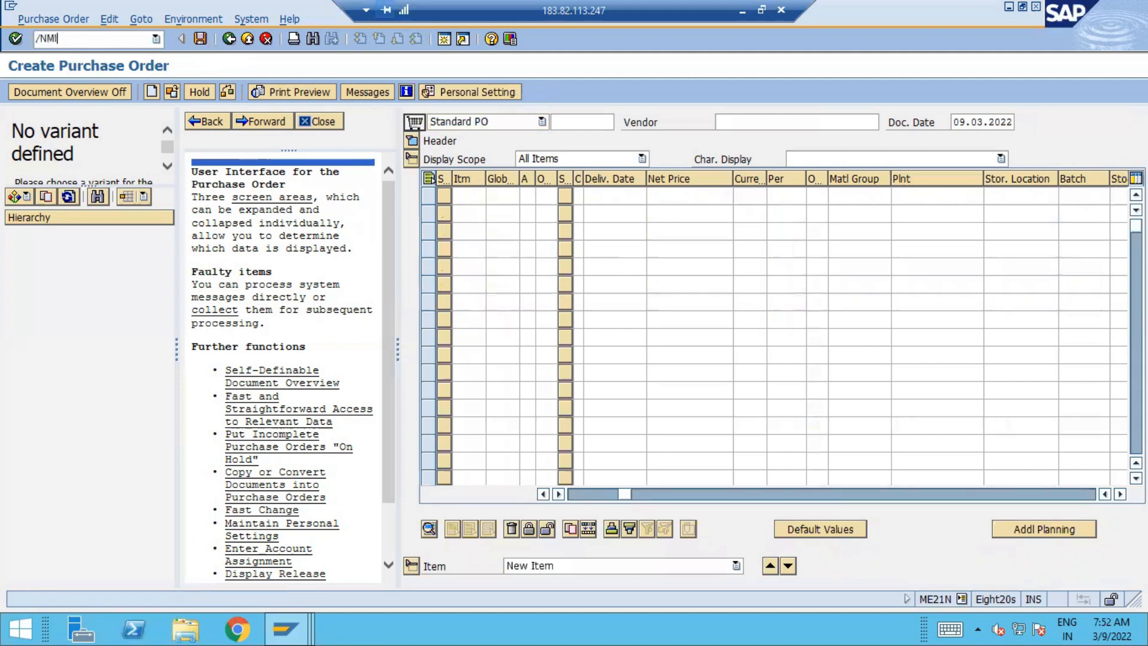
key(Return)
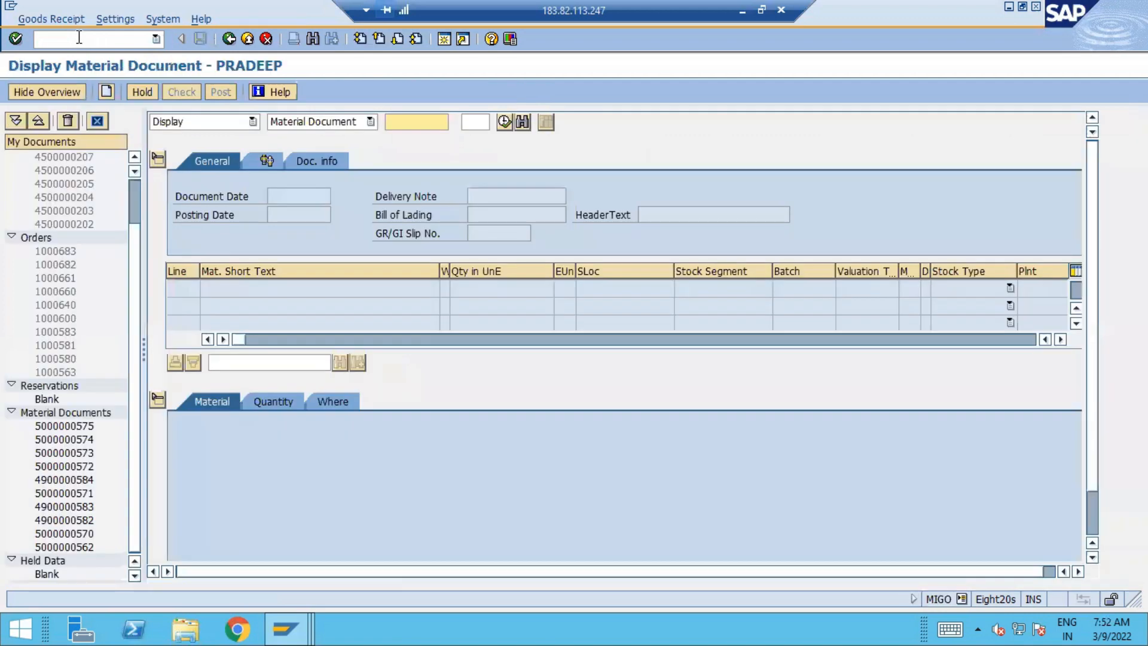
- Switch the transaction to Goods Receipt for a purchase order and load the order using the copied number
click(221, 128)
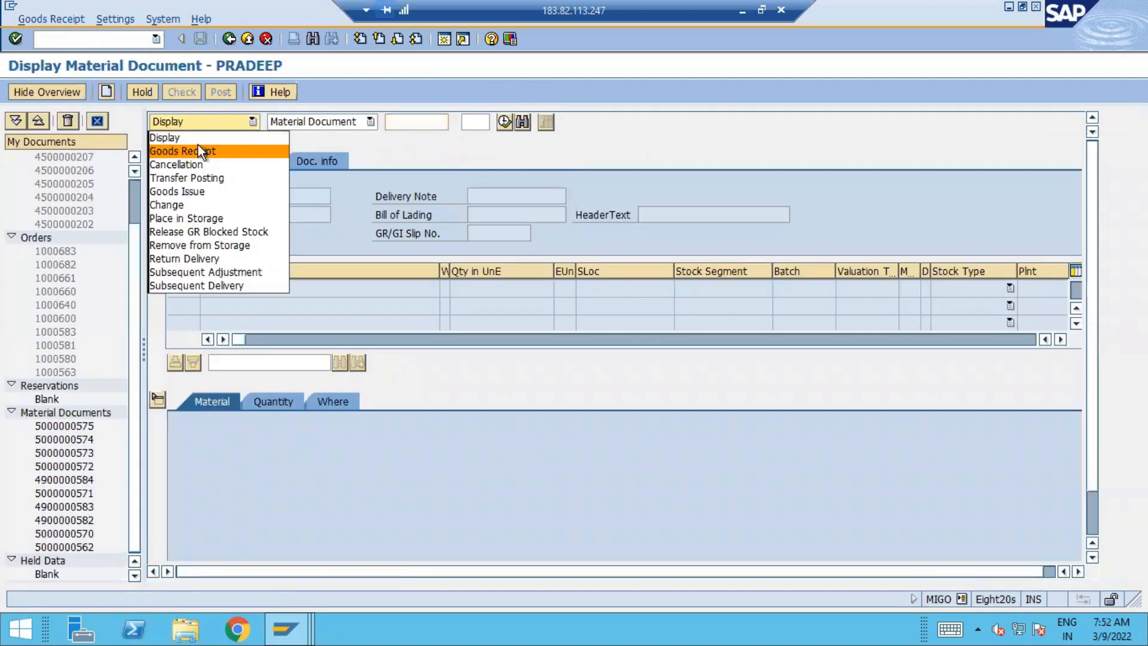
click(198, 147)
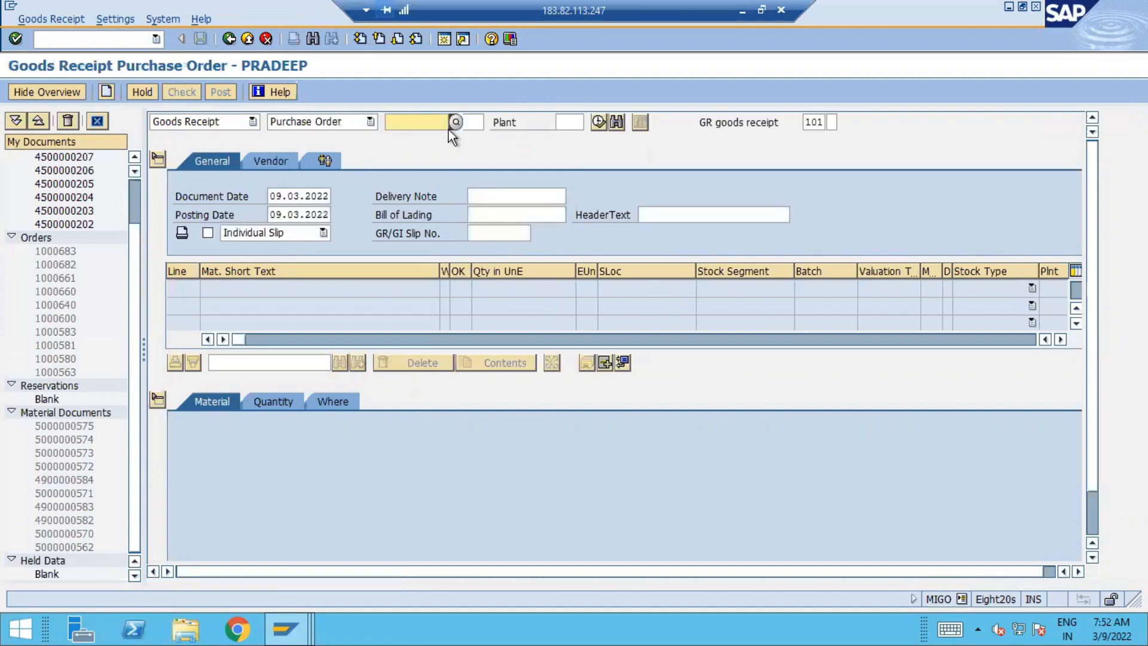
click(447, 126)
key(ctrl+v)
click(599, 124)
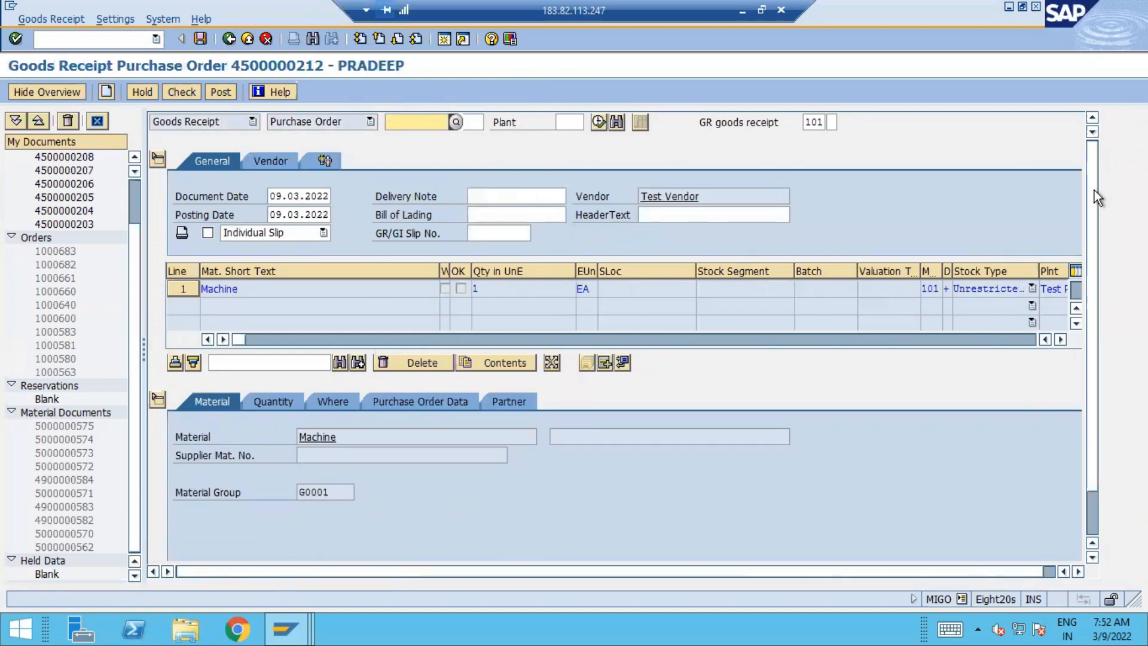
- Mark the Machine line as Item OK, check the goods receipt and post it
scroll(1095, 190, down, 3)
click(215, 548)
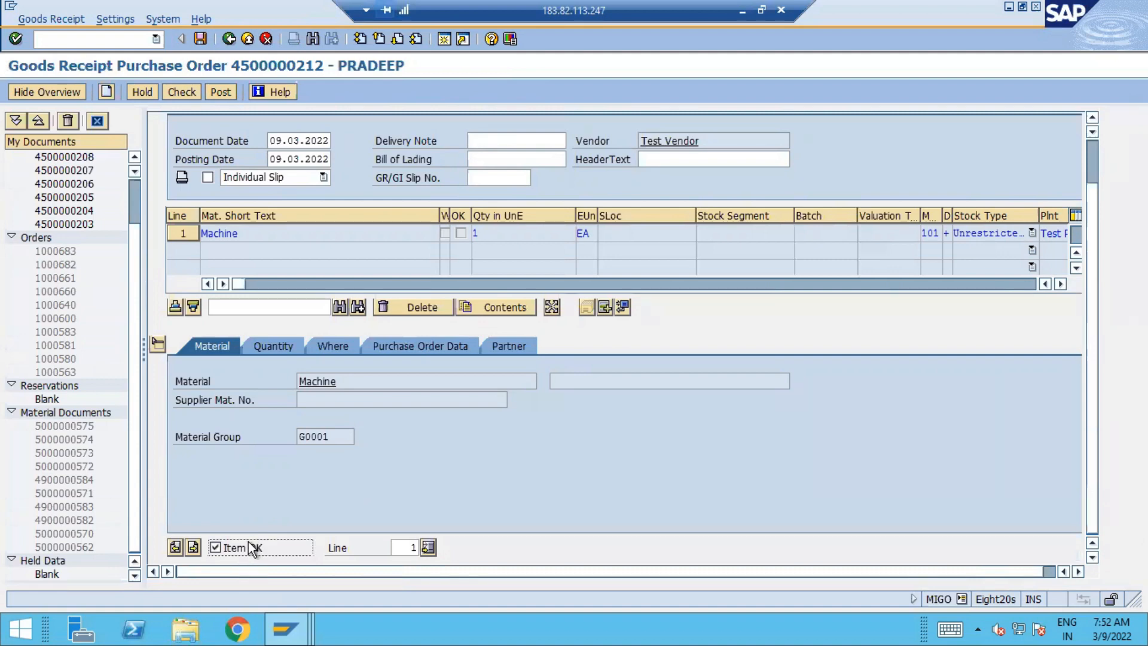
scroll(1106, 234, up, 3)
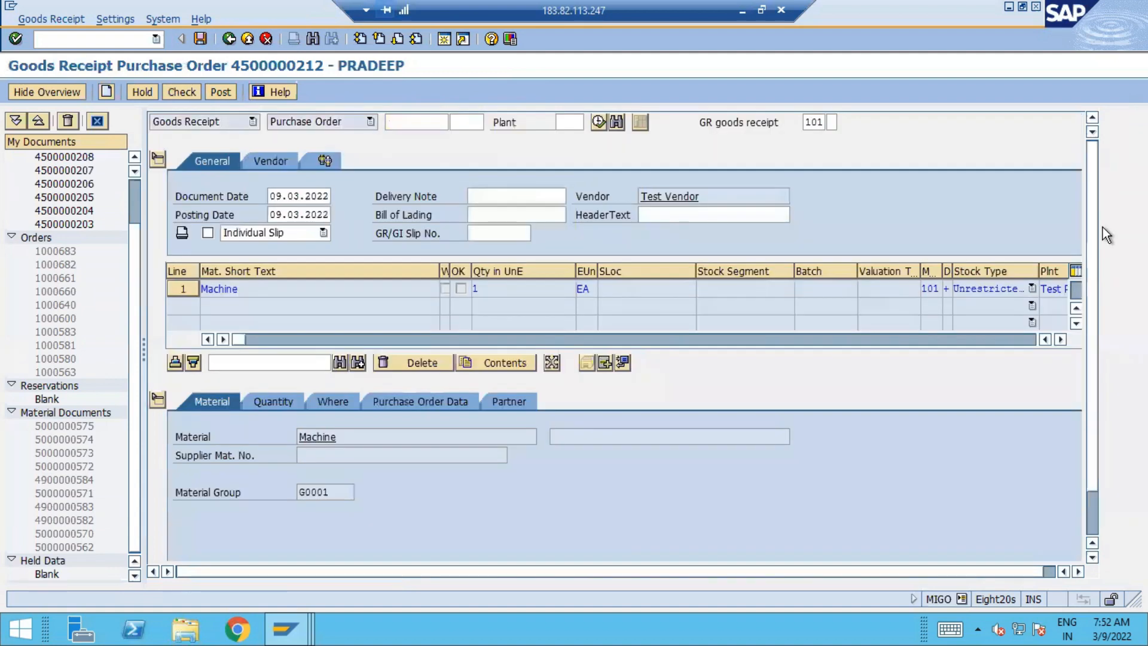
click(183, 93)
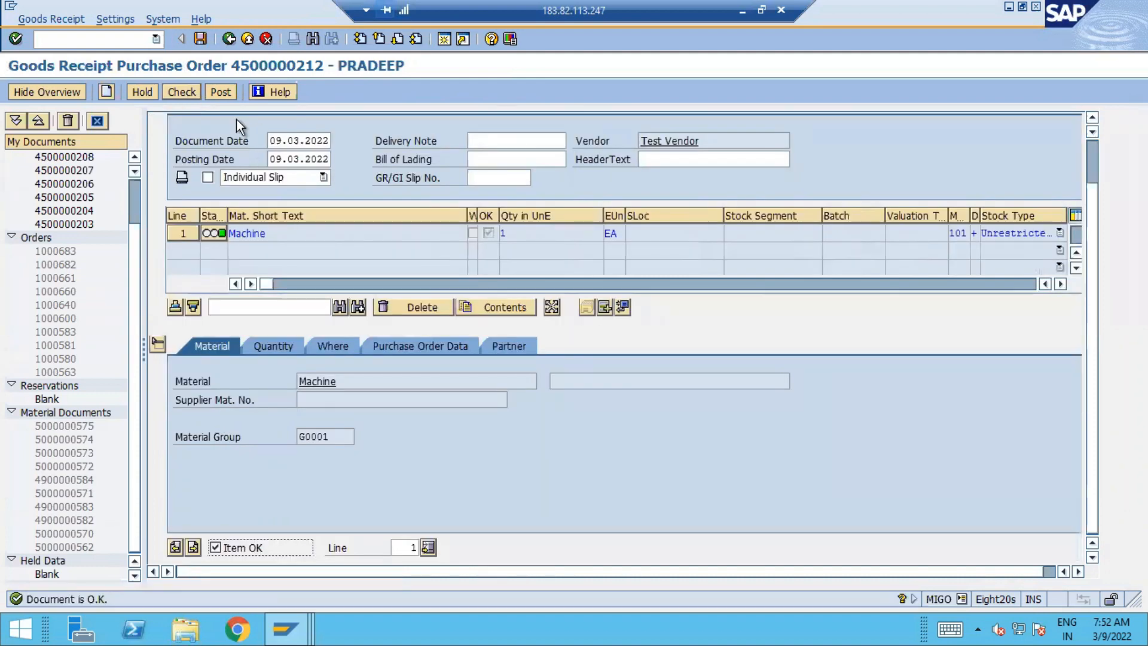
click(229, 91)
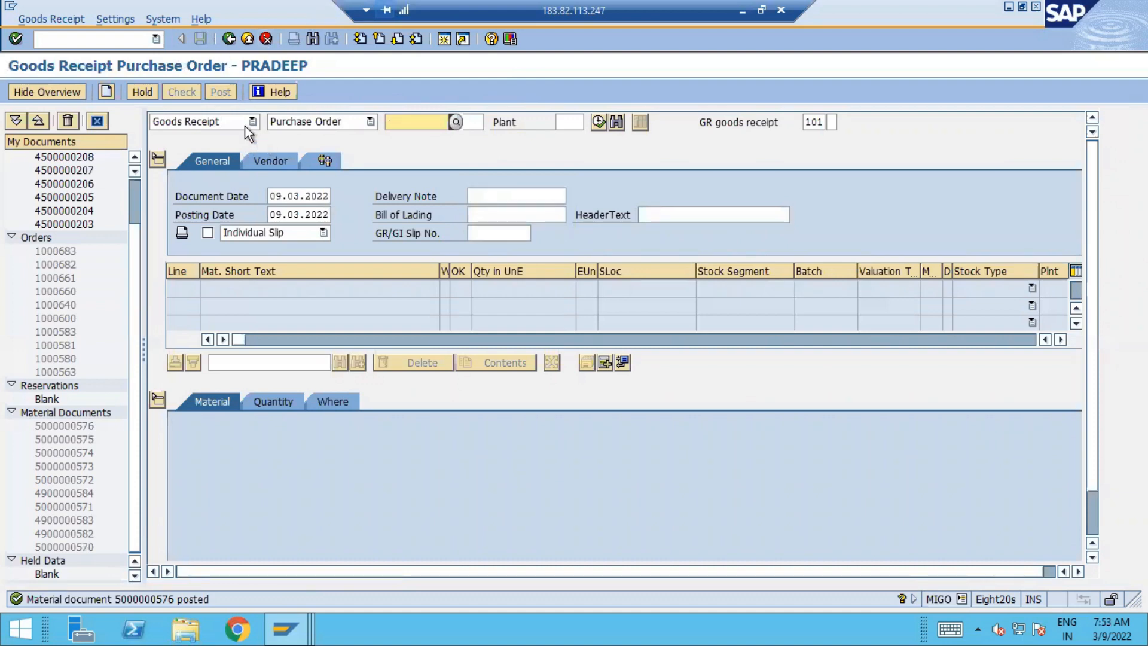
- Display the material document just posted for the goods receipt
click(223, 117)
click(165, 152)
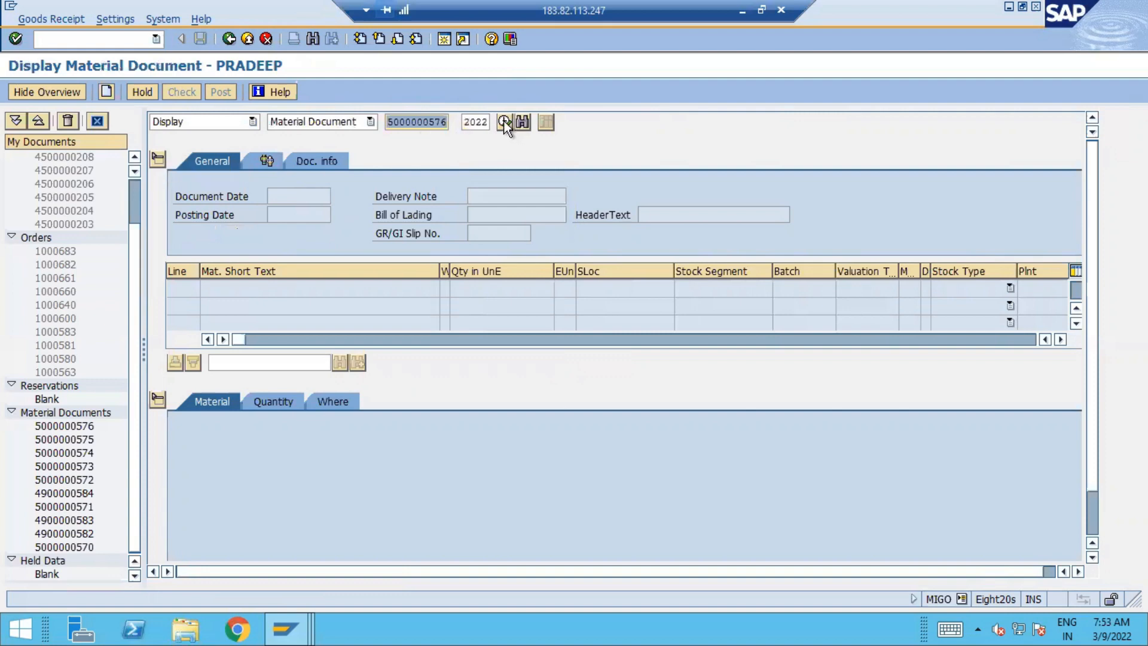
click(504, 122)
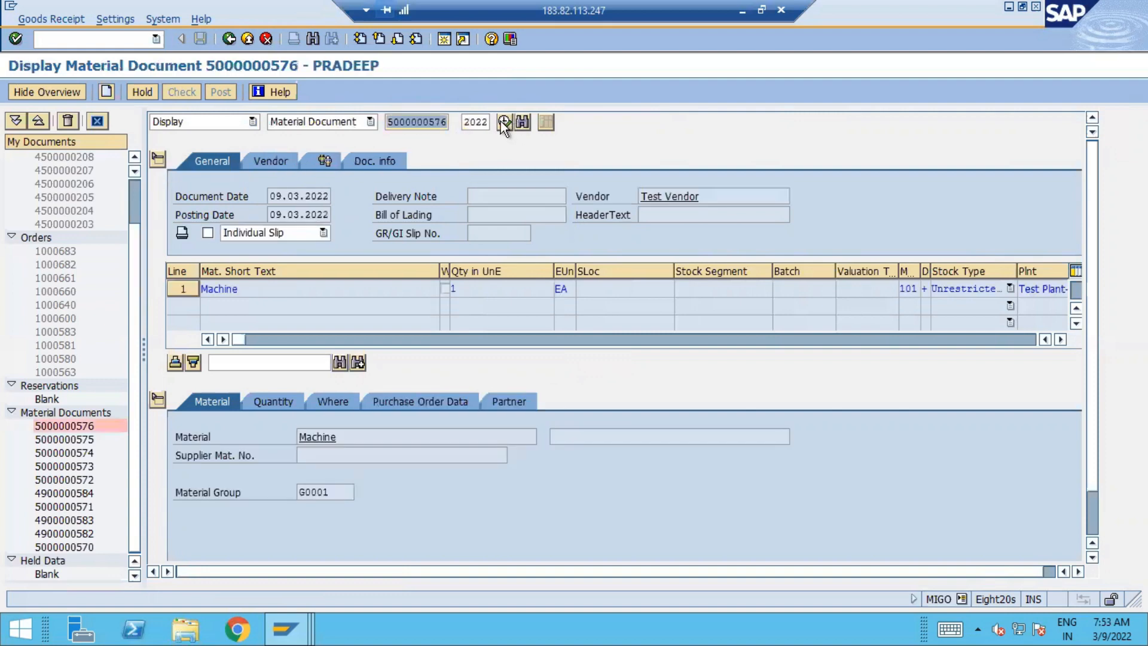
- Look up the accounting documents behind the posted material document, and check Machine #1 in the Asset Explorer
click(376, 162)
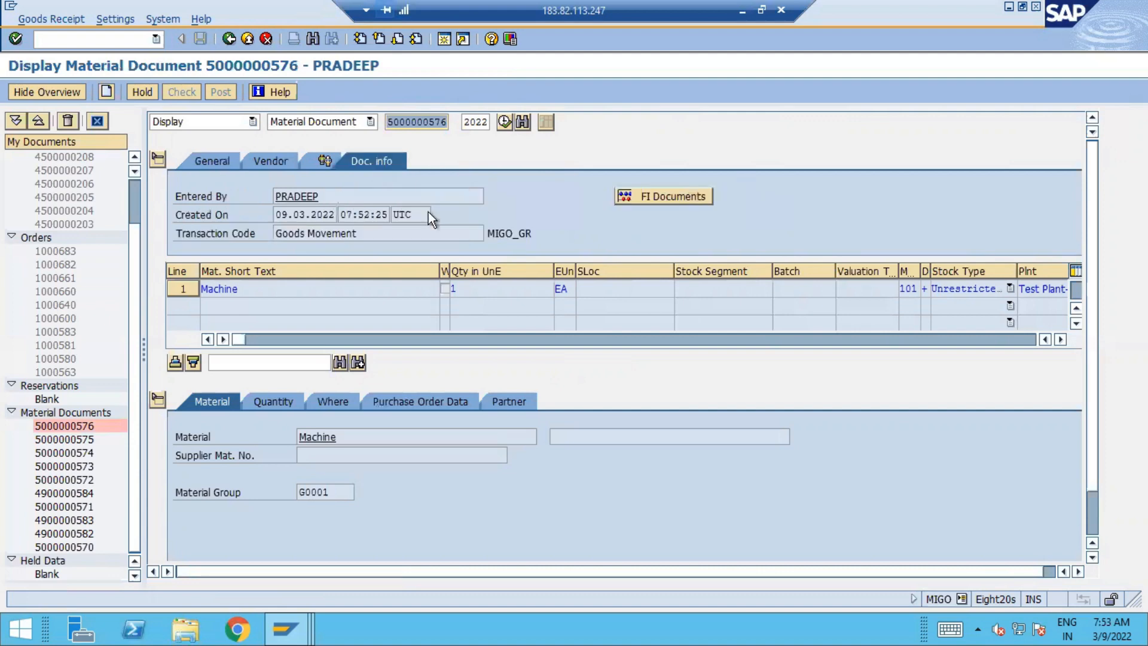
click(679, 195)
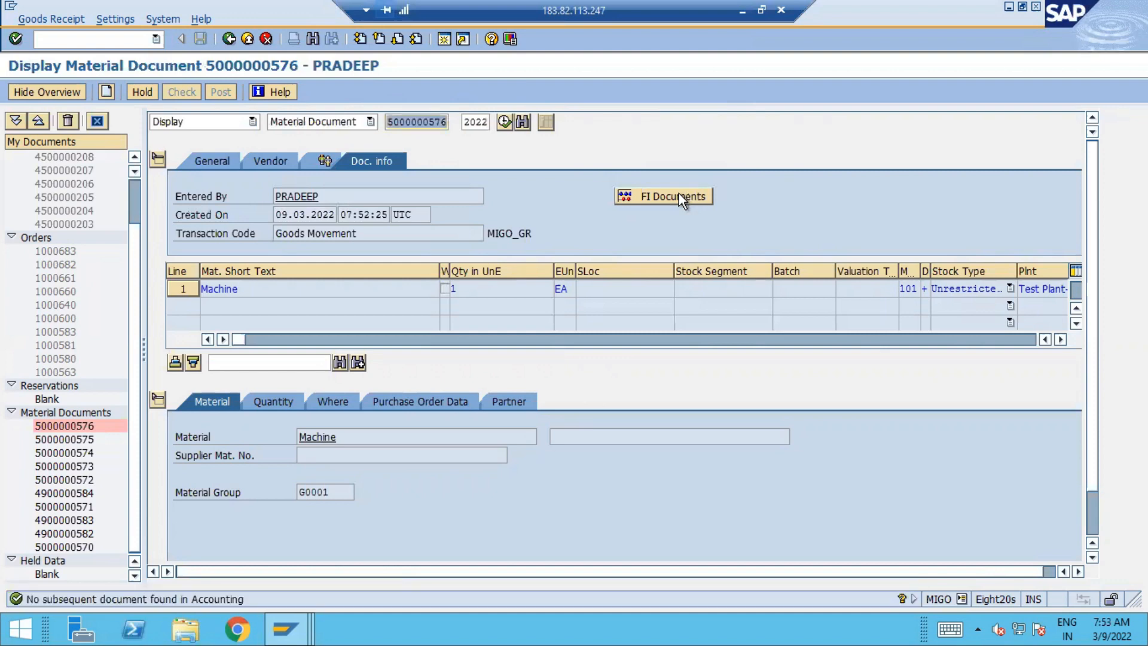
click(286, 630)
click(412, 526)
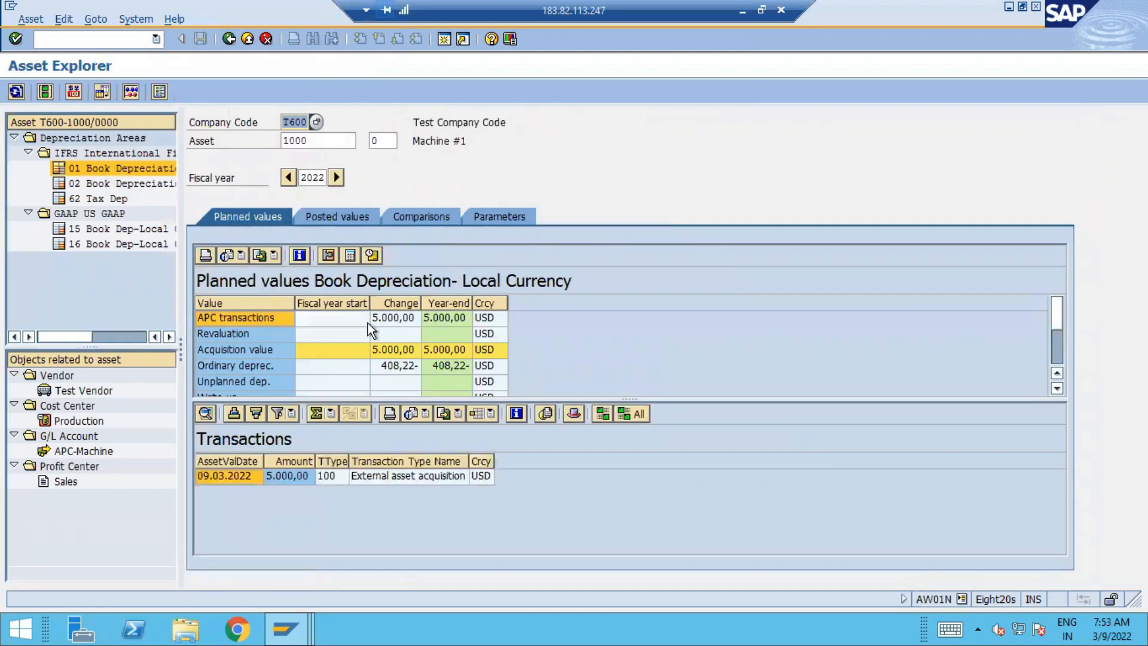
- Open a new session from the ACDOCA entries window and start transaction FBL3N
mouse_move(296, 623)
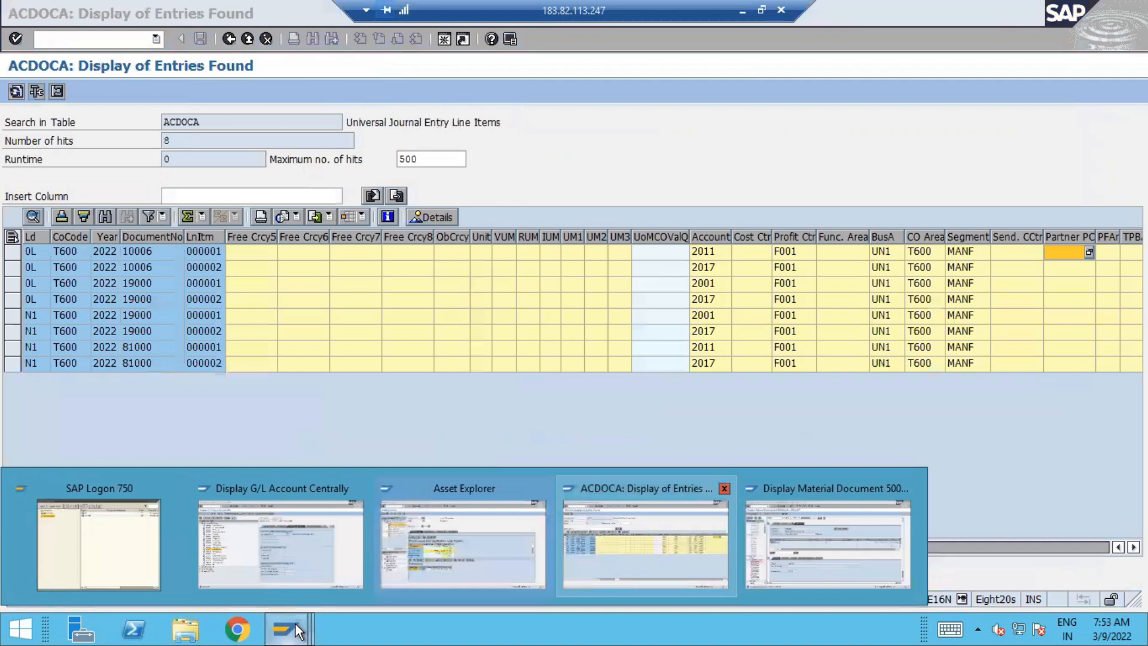
click(646, 538)
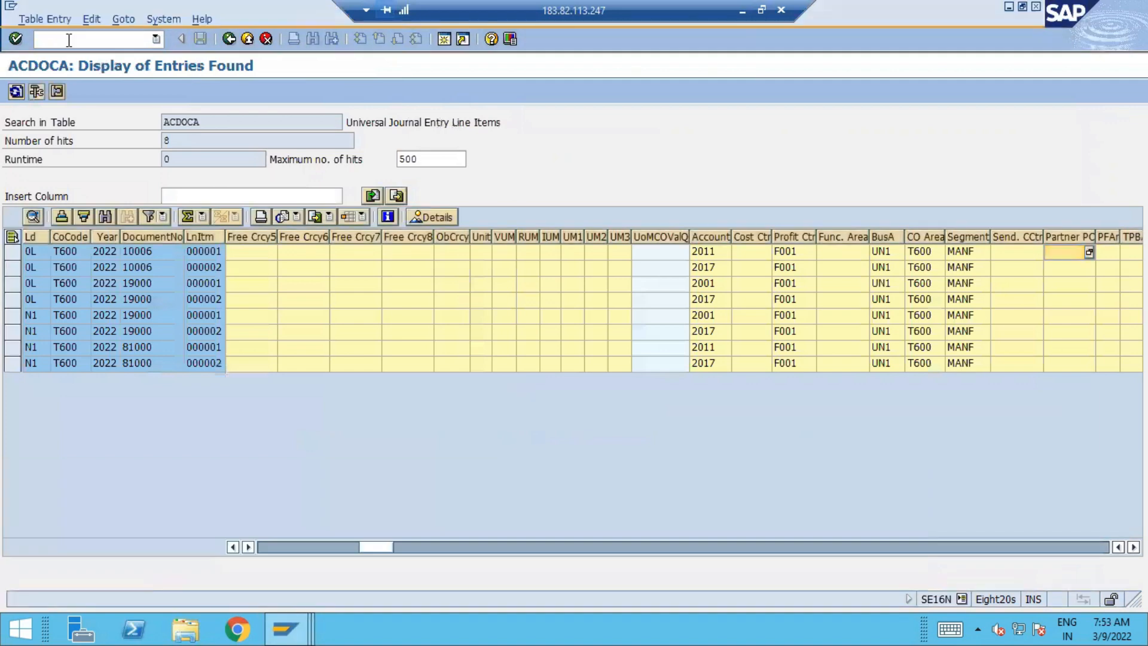
click(440, 44)
text(FBL3N)
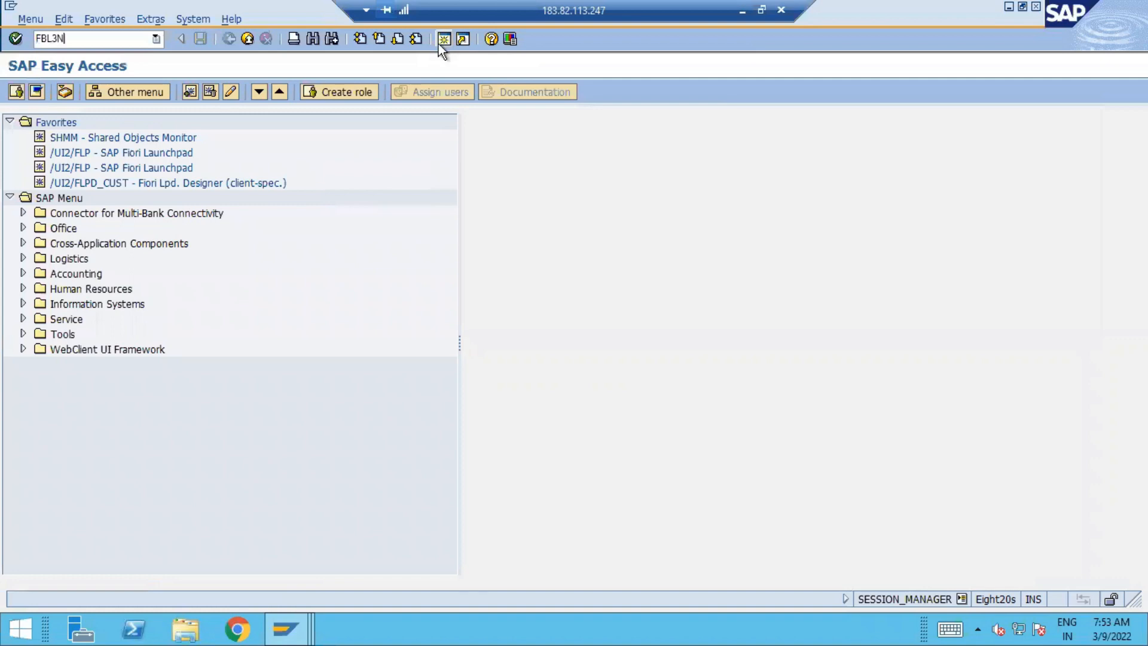
key(Return)
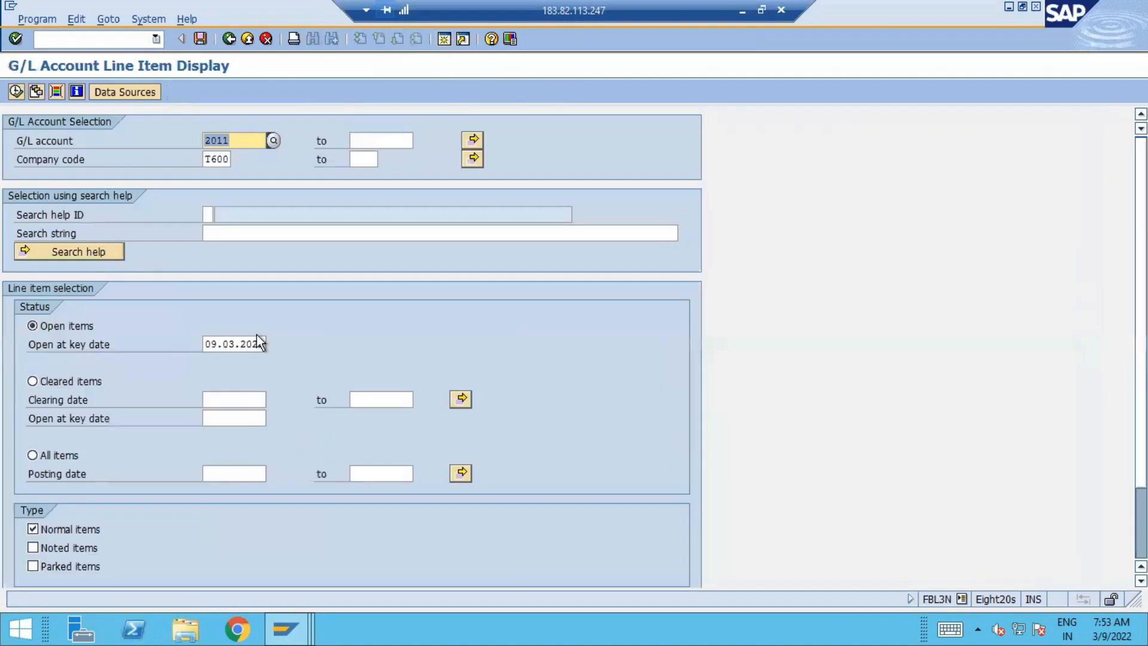
- Check the APC-Machine account in the G/L account list and display all its line items for company code T600
click(285, 629)
click(303, 538)
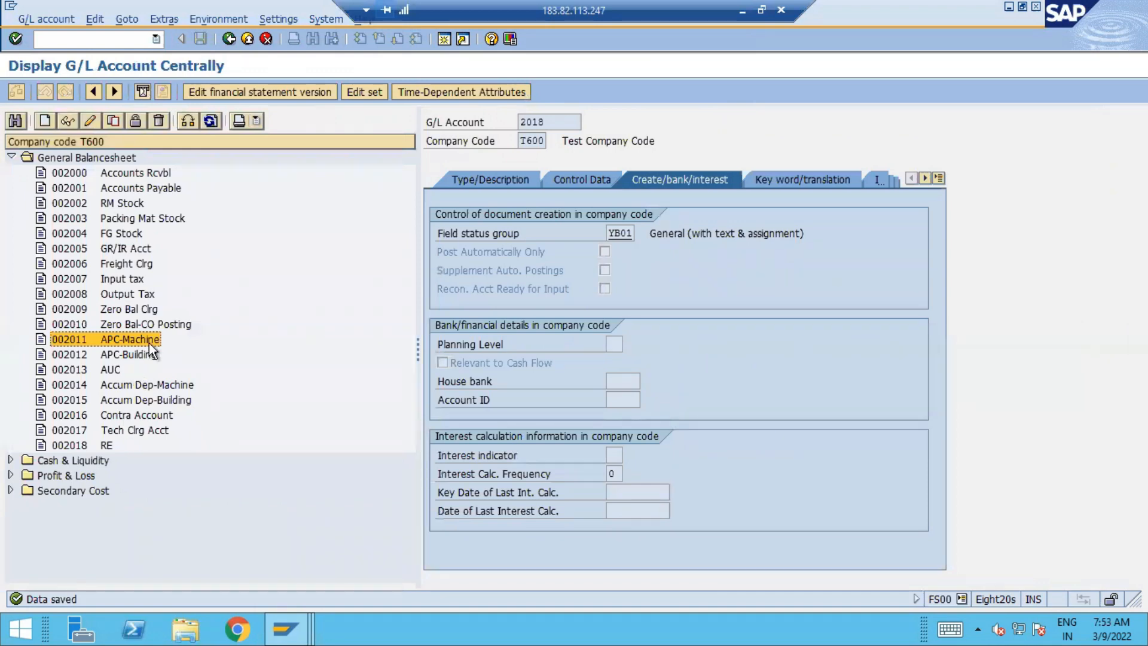
key(alt+Tab)
click(33, 455)
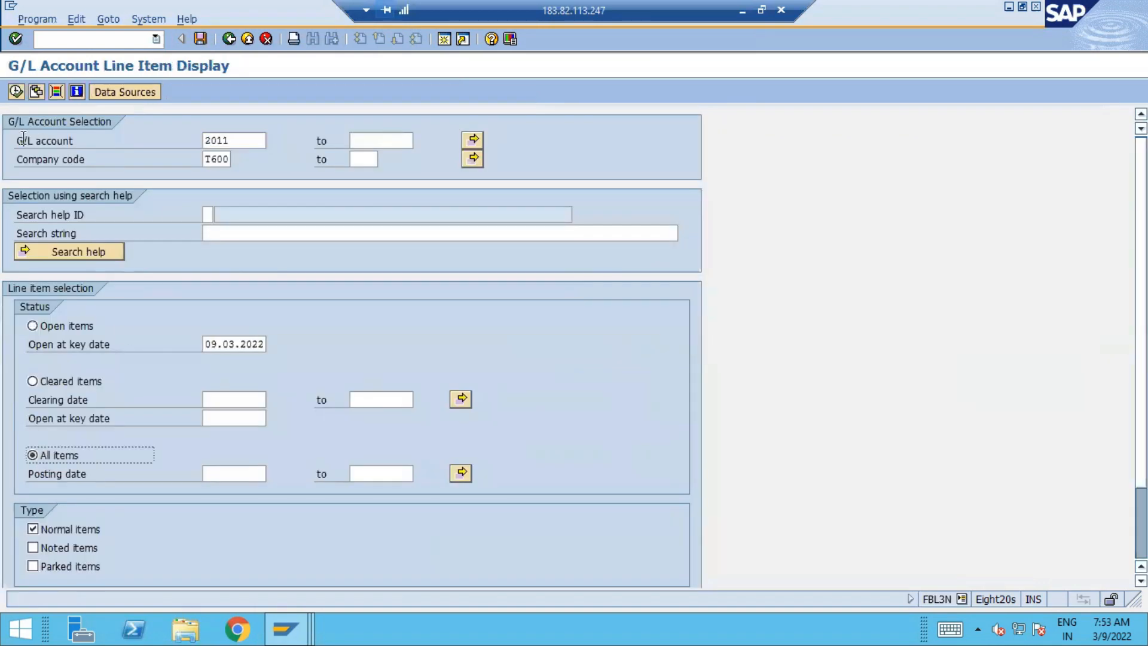
click(16, 91)
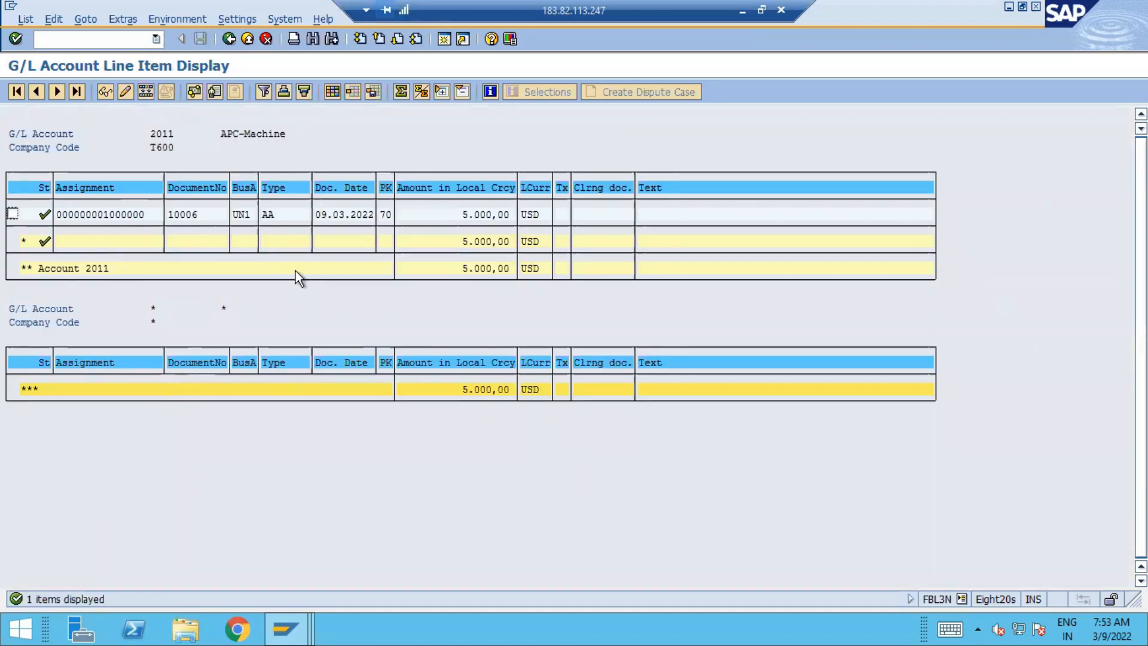
- Return to the material document session and start the MIRO incoming invoice transaction there
click(290, 625)
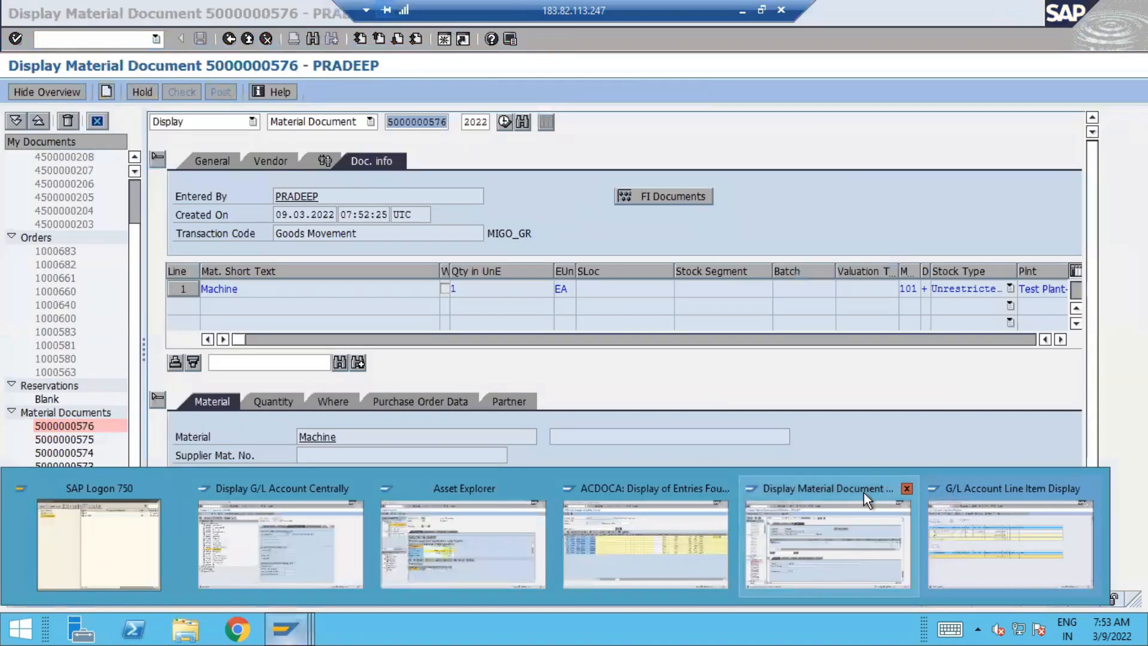
click(864, 492)
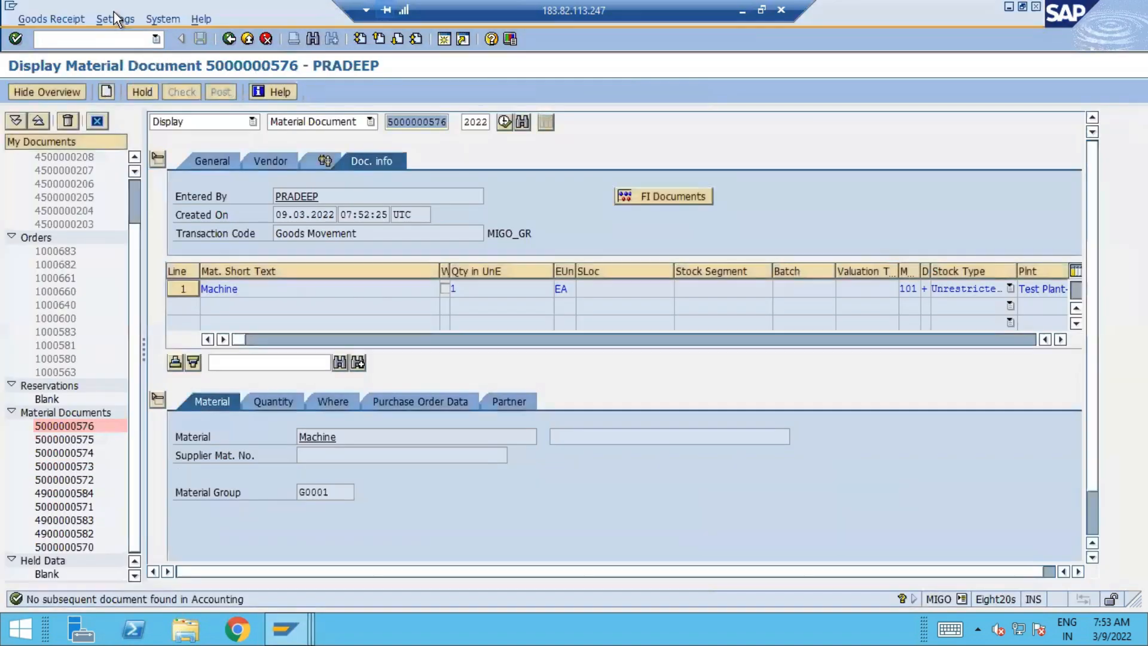
click(87, 39)
text(/NMIRO)
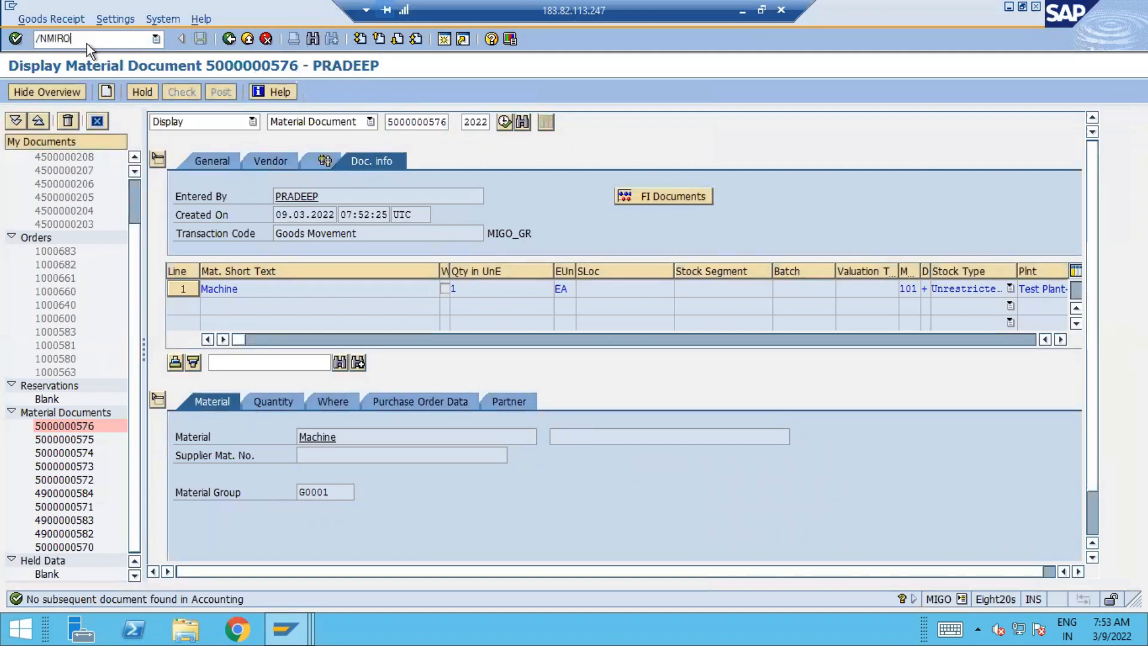
key(Return)
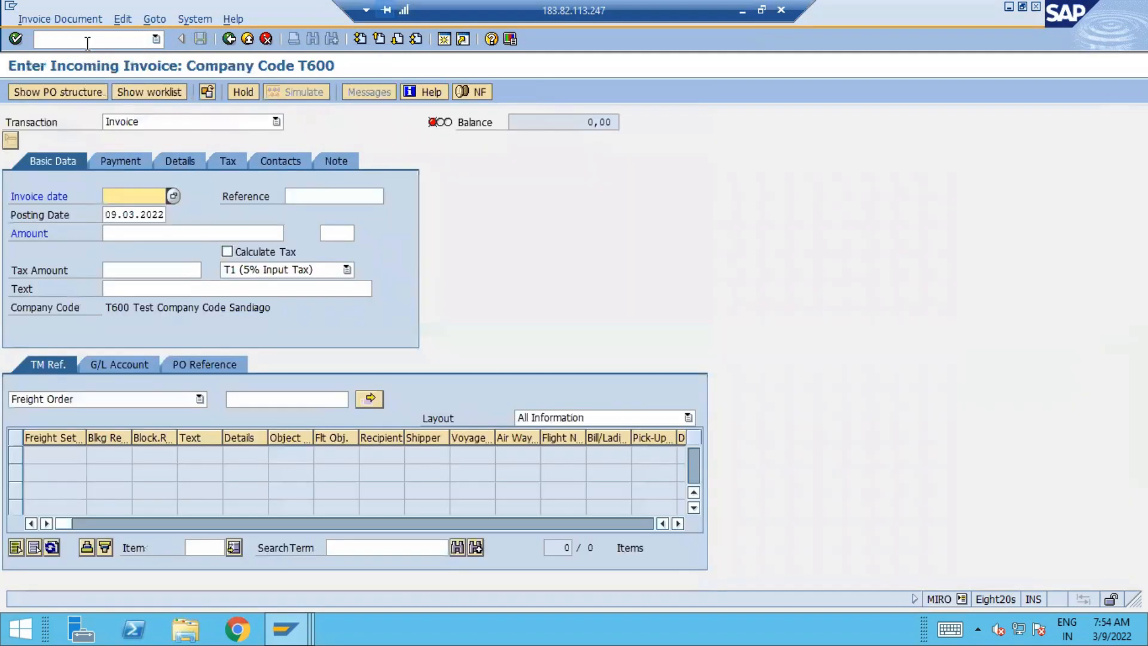
- Enter the purchase order number as the invoice reference, set the invoice date to 09.03.2022 and enable tax calculation
click(313, 197)
text(4500000212)
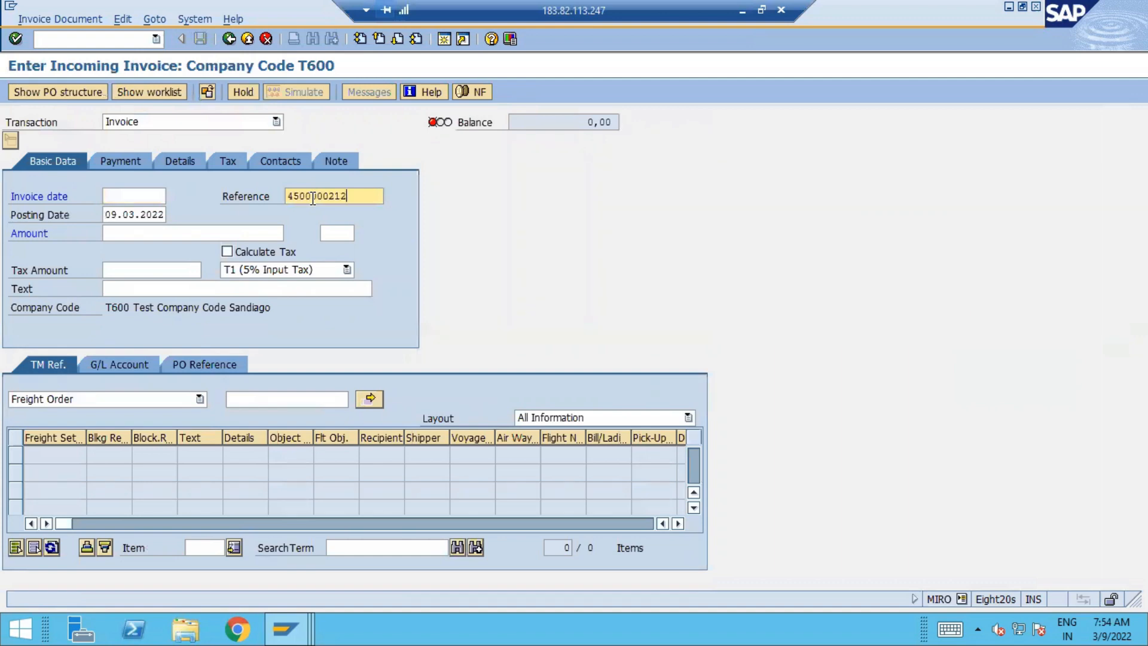
click(157, 196)
click(174, 193)
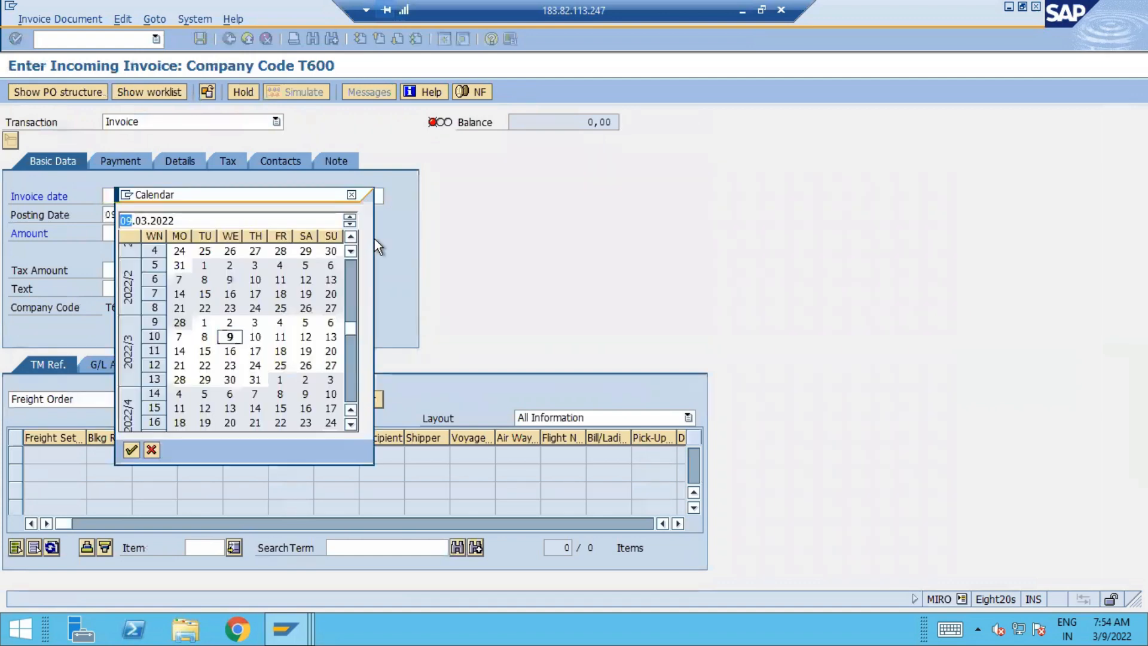
double_click(227, 335)
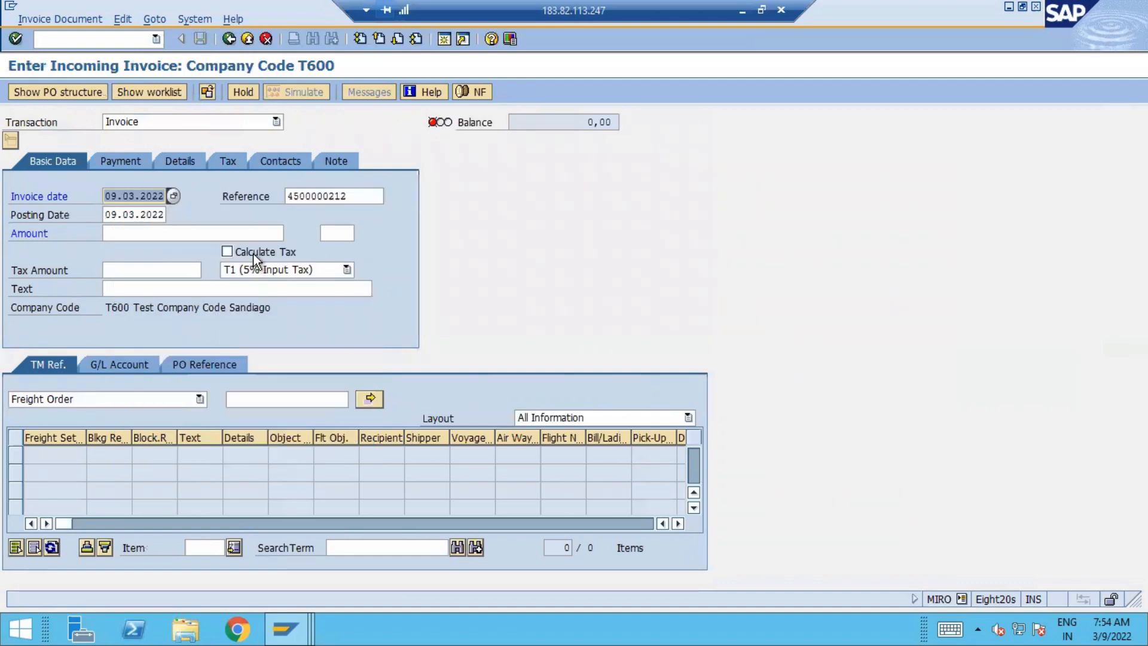
click(253, 254)
- Load the Machine item into the invoice by referencing the copied purchase order number
click(199, 356)
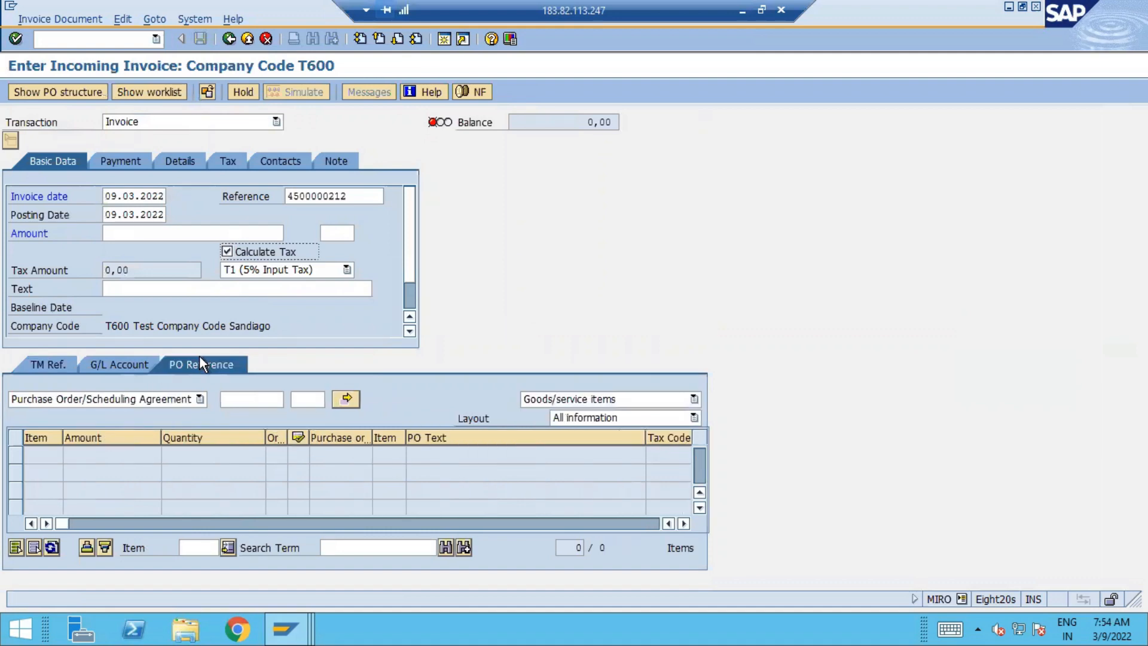
click(242, 394)
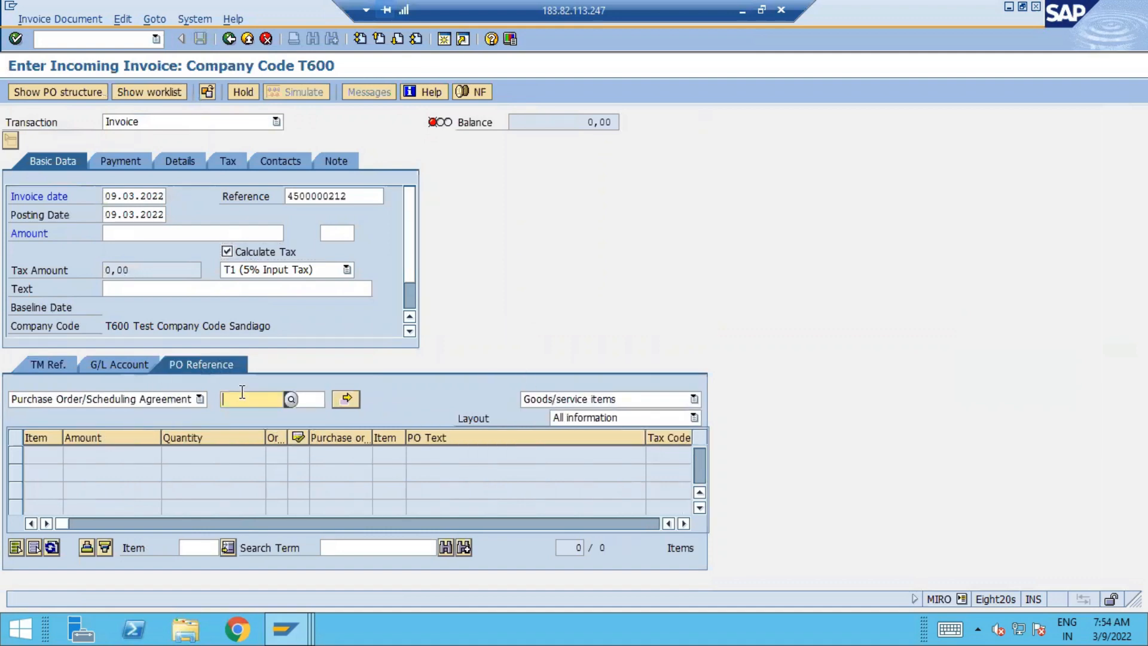
key(ctrl+v)
click(347, 398)
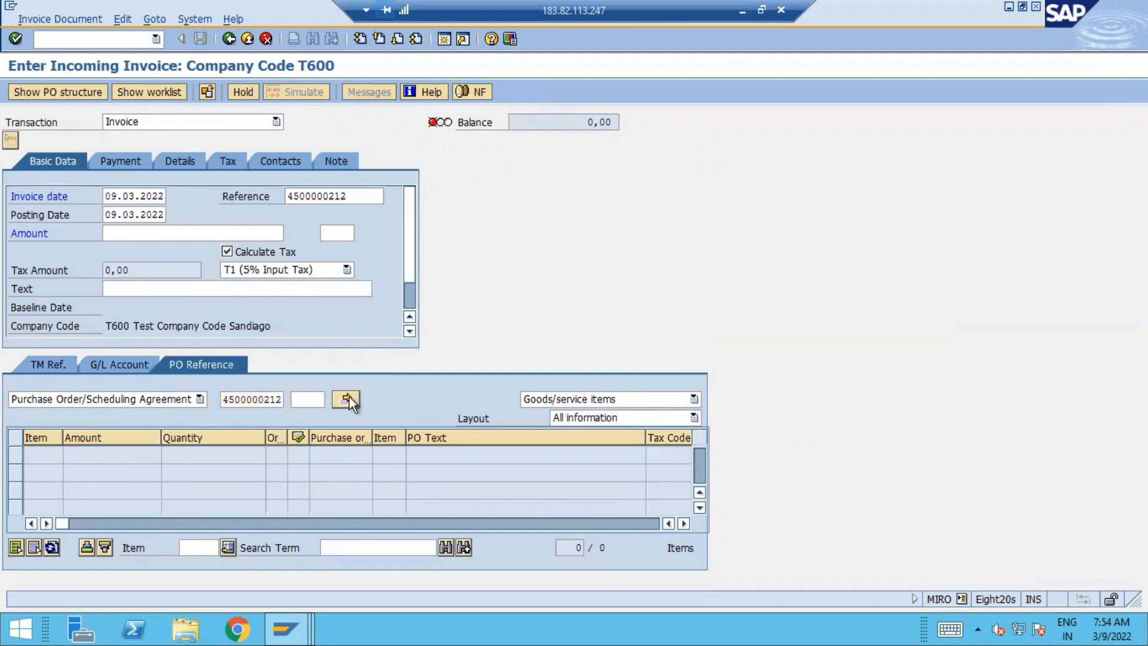
click(109, 398)
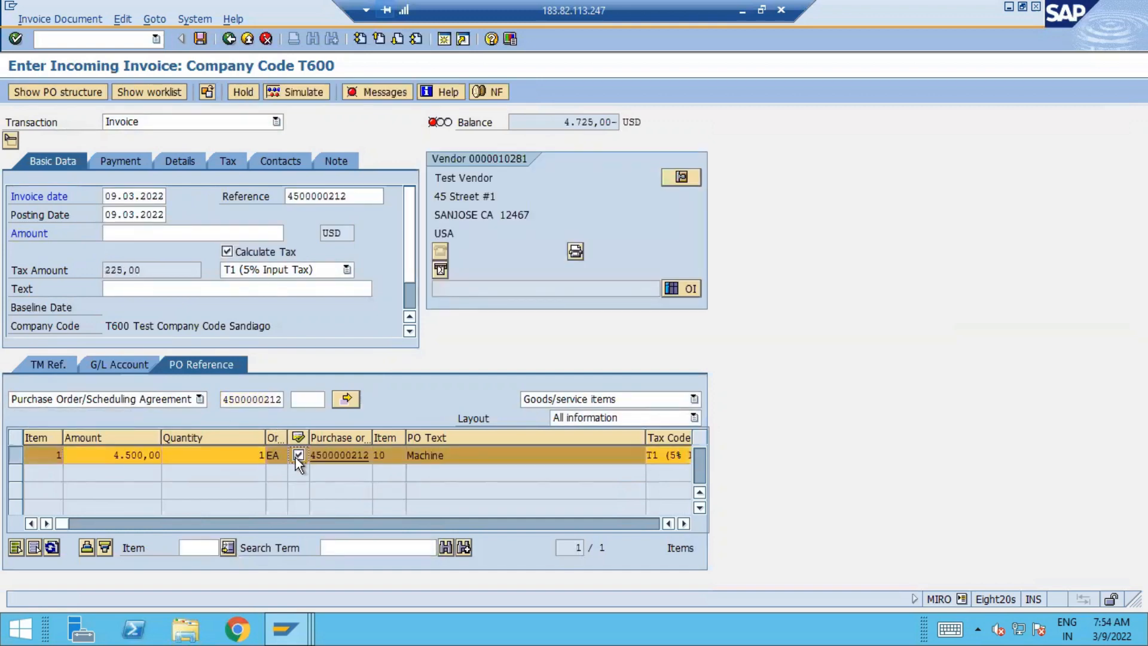
- Set the invoice amount to 4725 USD and the payment baseline date to 09.03.2022, returning to the basic data
click(151, 235)
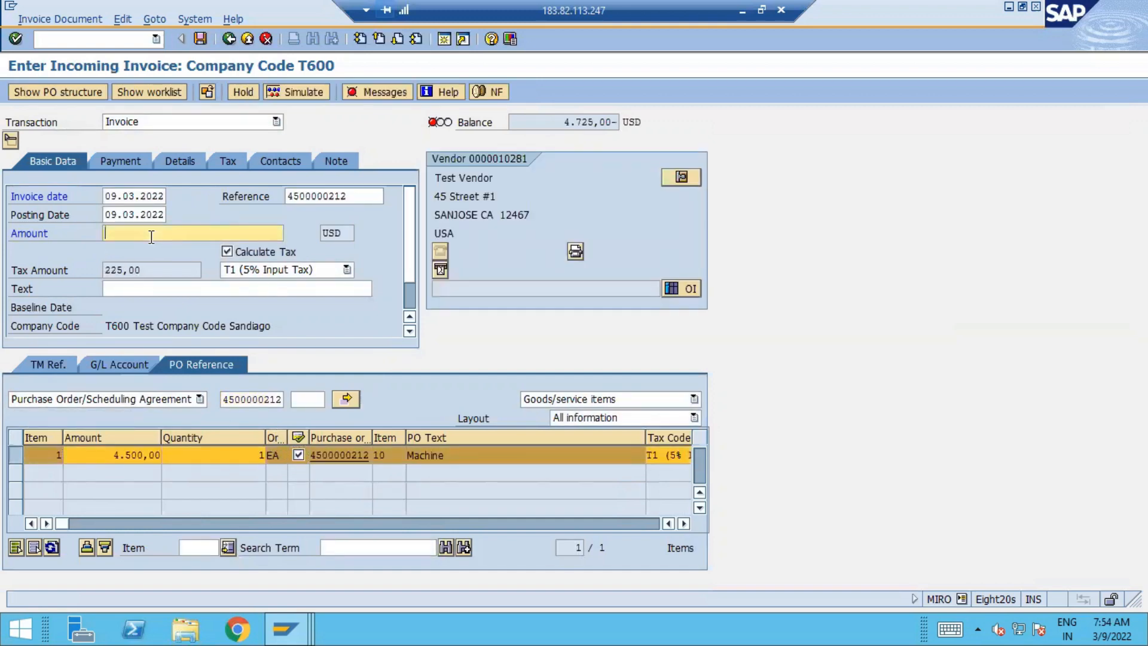
text(4725)
key(Return)
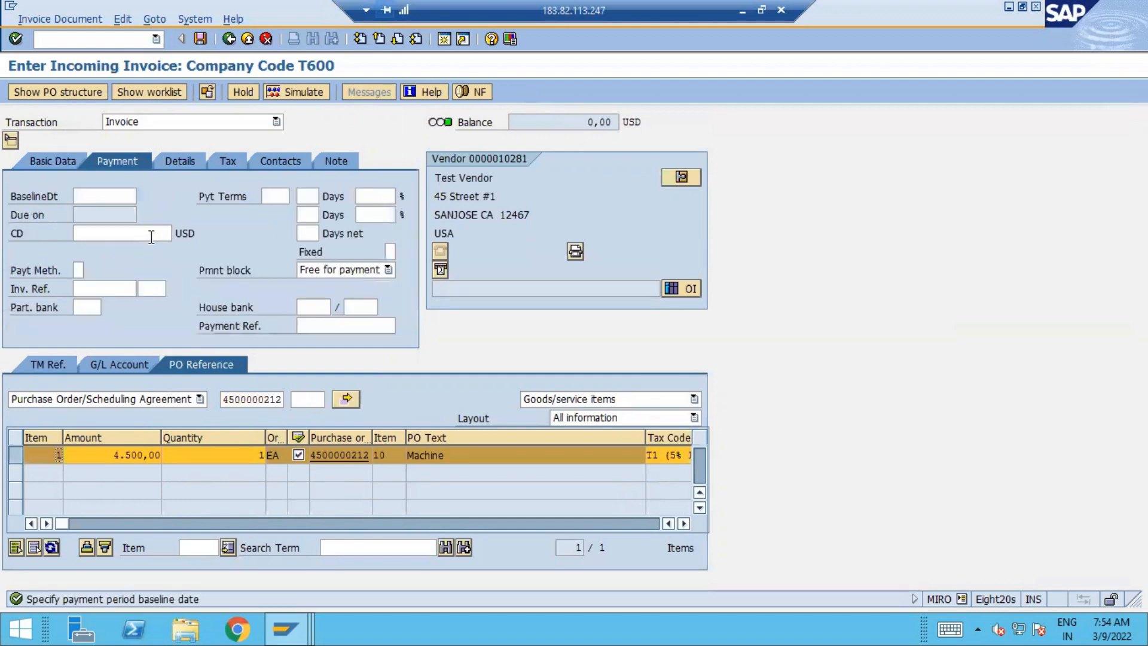
click(130, 197)
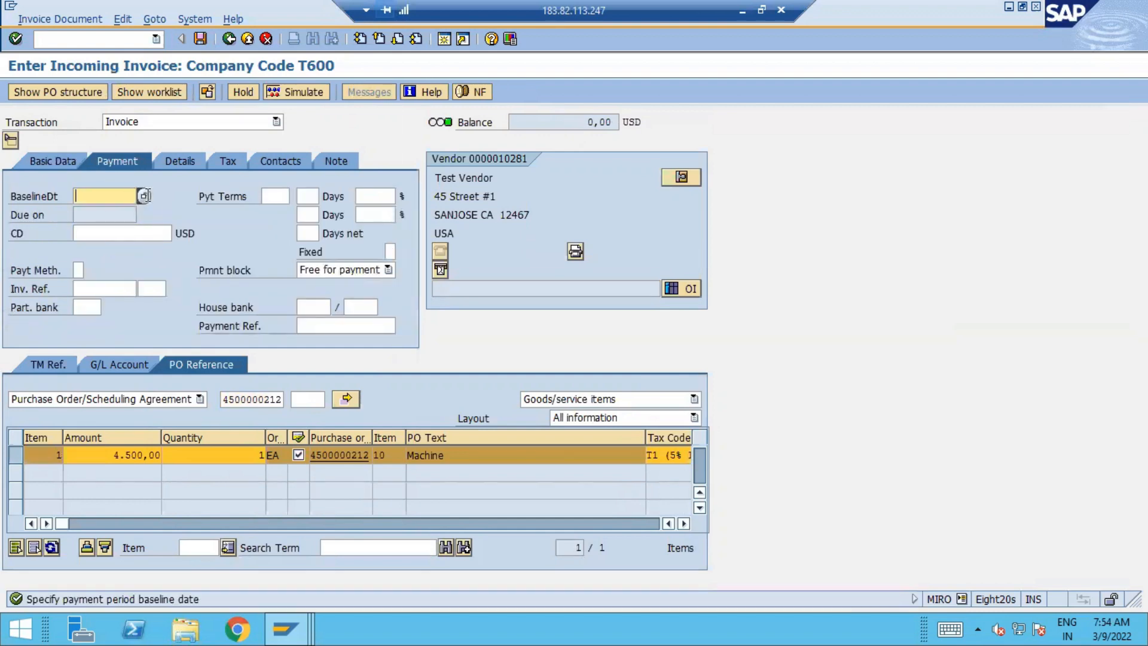
click(147, 195)
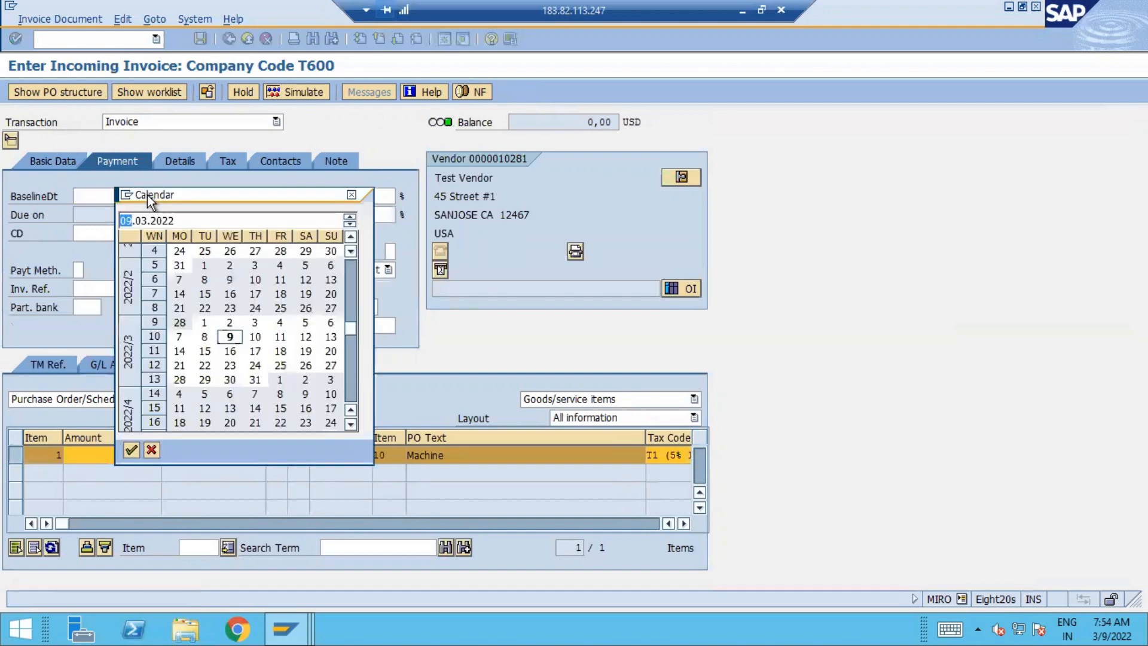
double_click(231, 333)
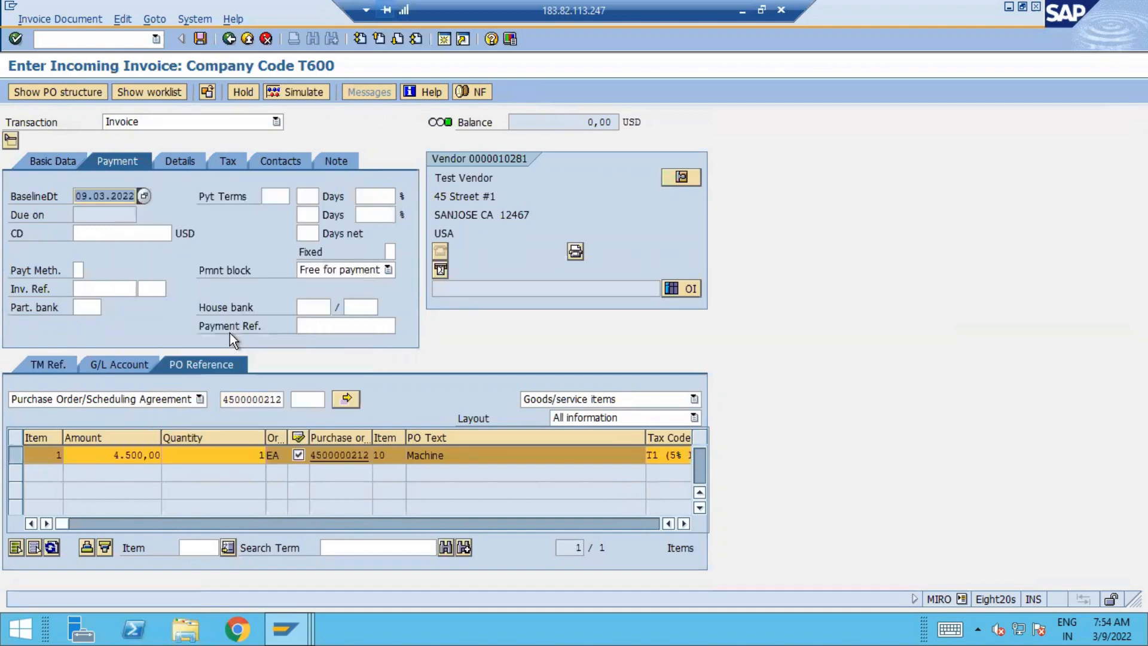
click(58, 160)
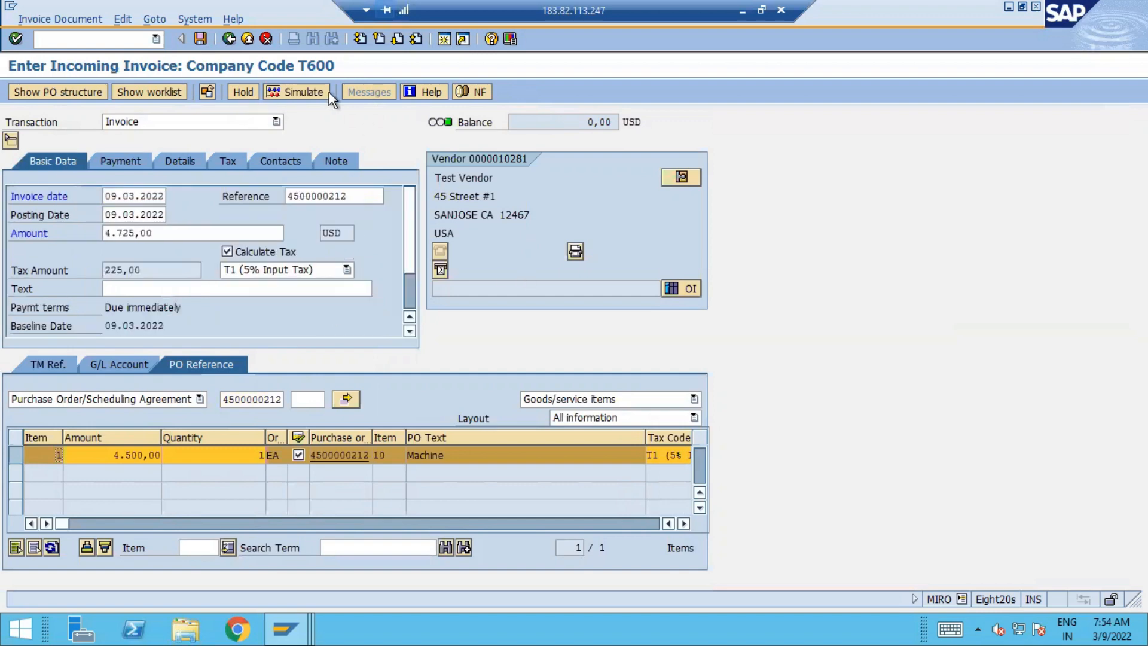
- Try to post the invoice, review its verification log and deselect the Machine line
click(199, 39)
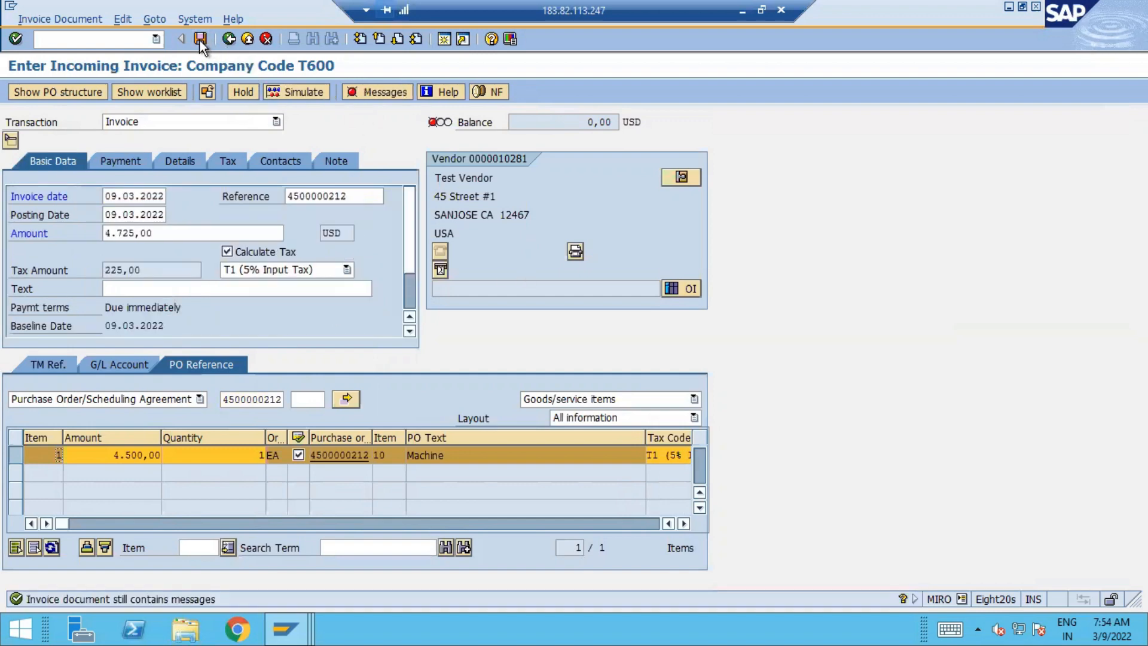
click(376, 91)
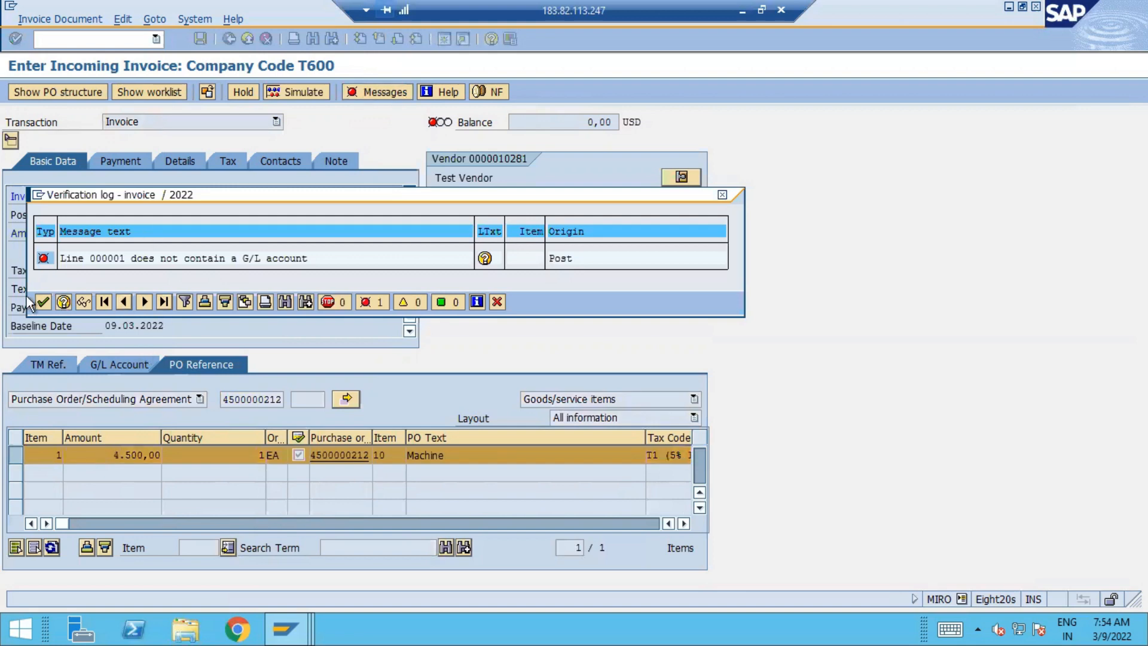
key(Return)
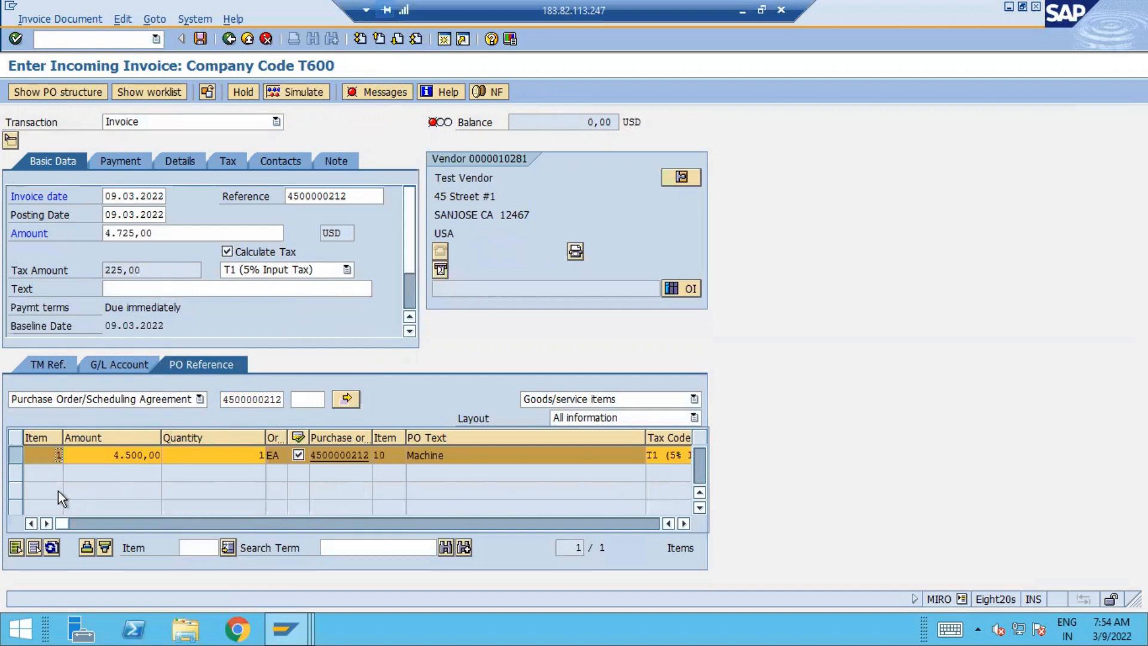
click(12, 456)
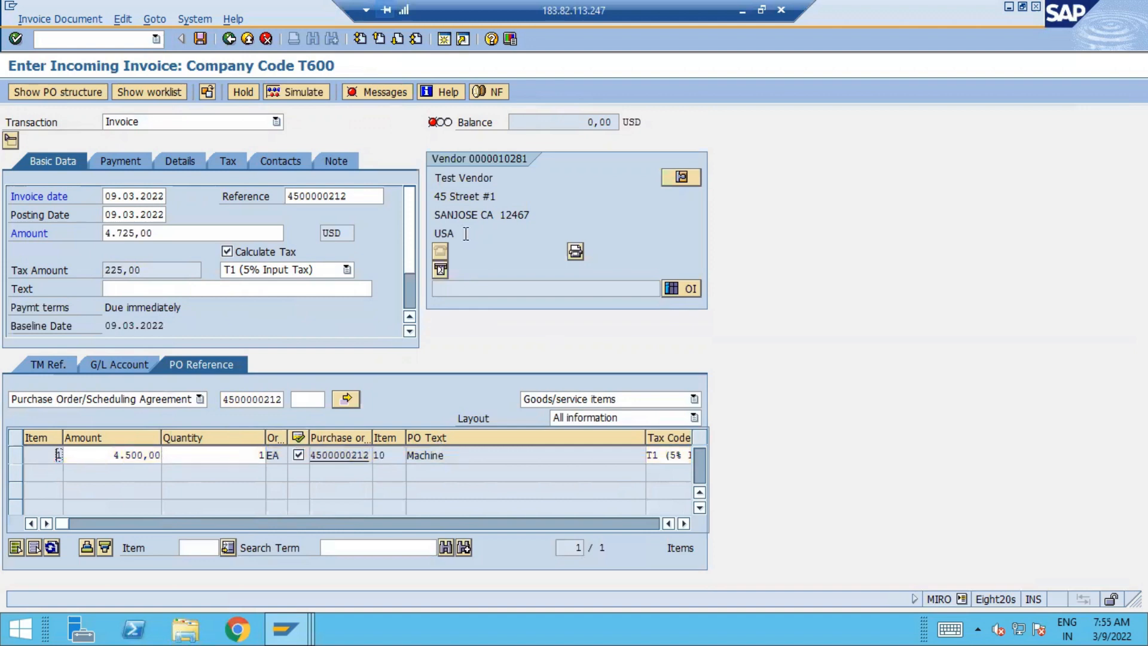
- Abandon the invoice entry, restart MIGO in the same session and display the goods receipt's material document again
click(285, 629)
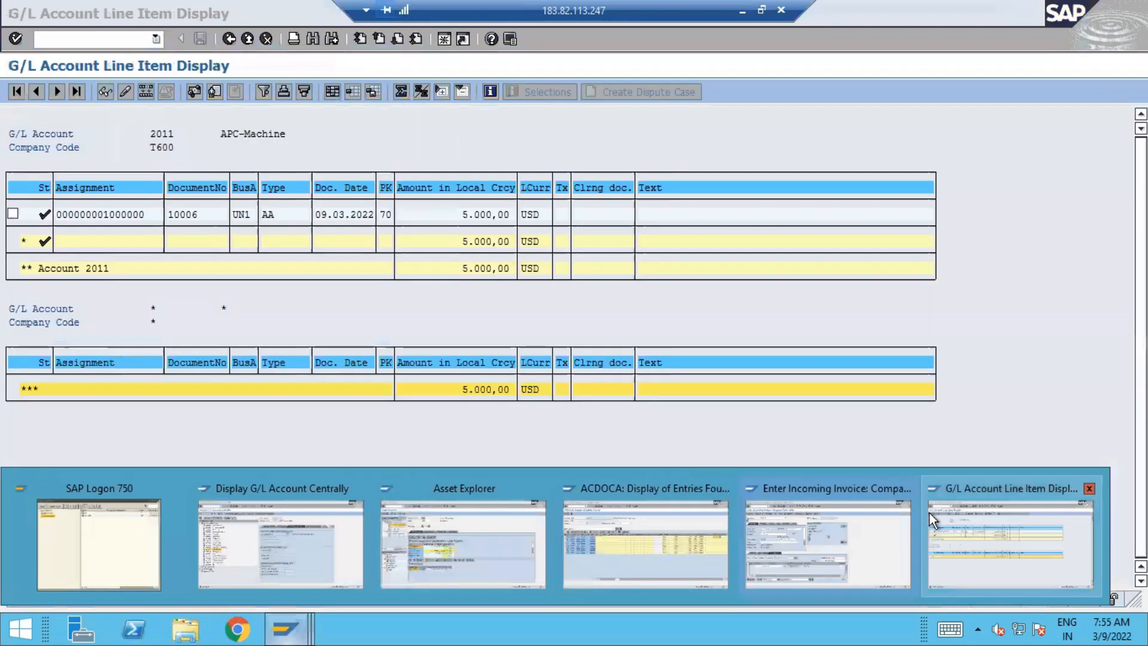
click(879, 526)
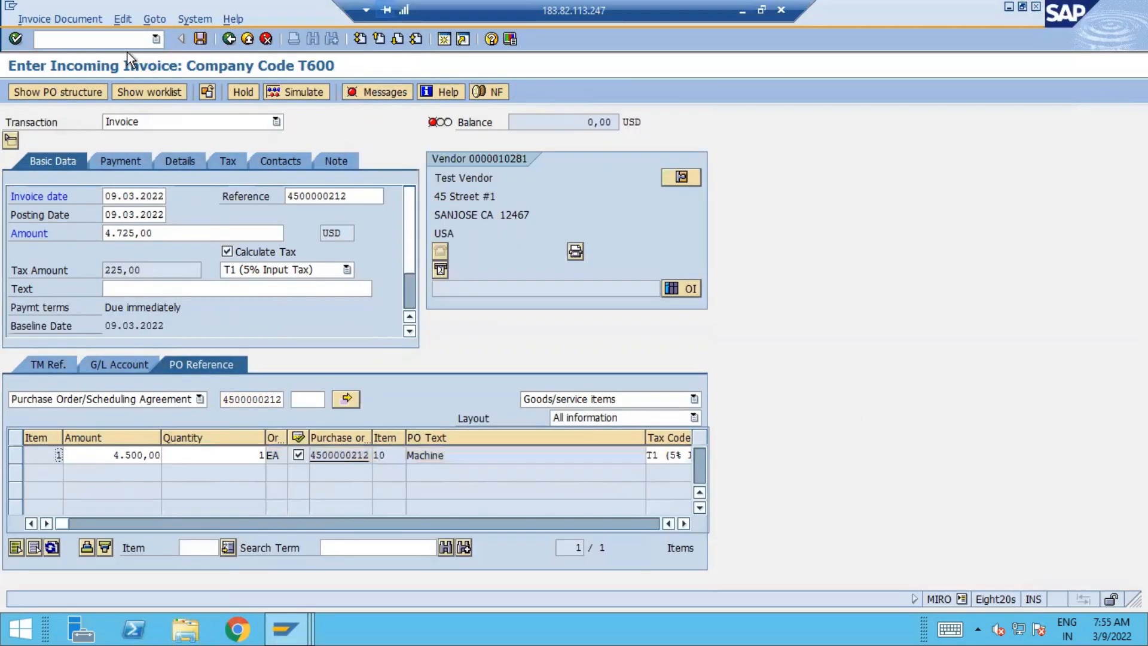
click(90, 38)
text(/NMIGO)
key(Return)
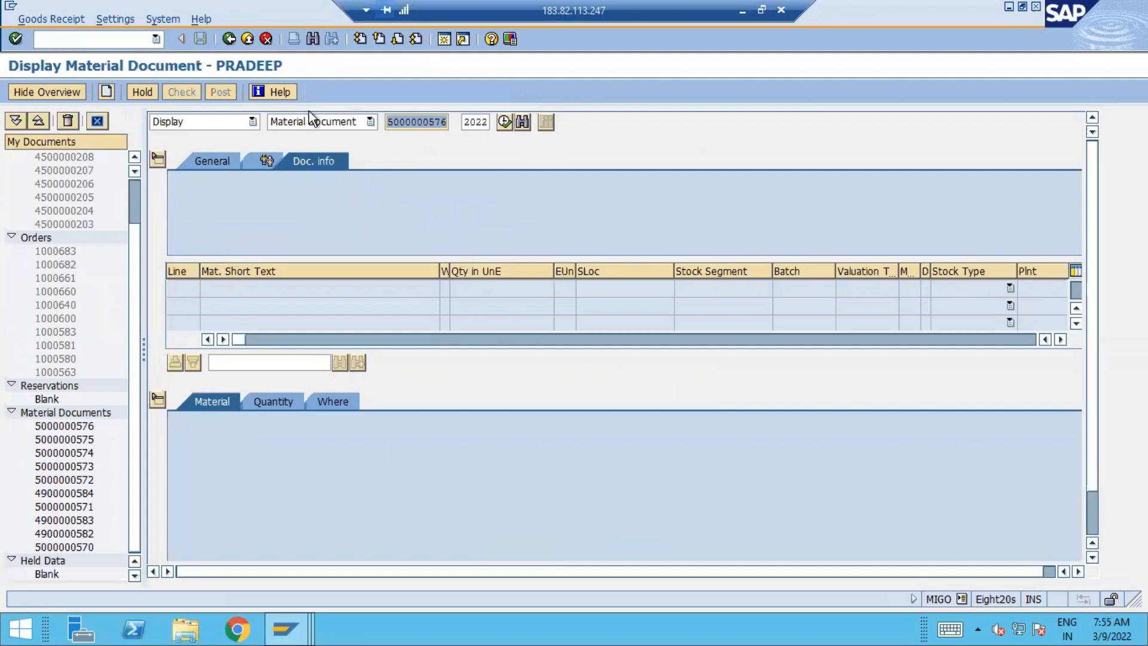
click(505, 122)
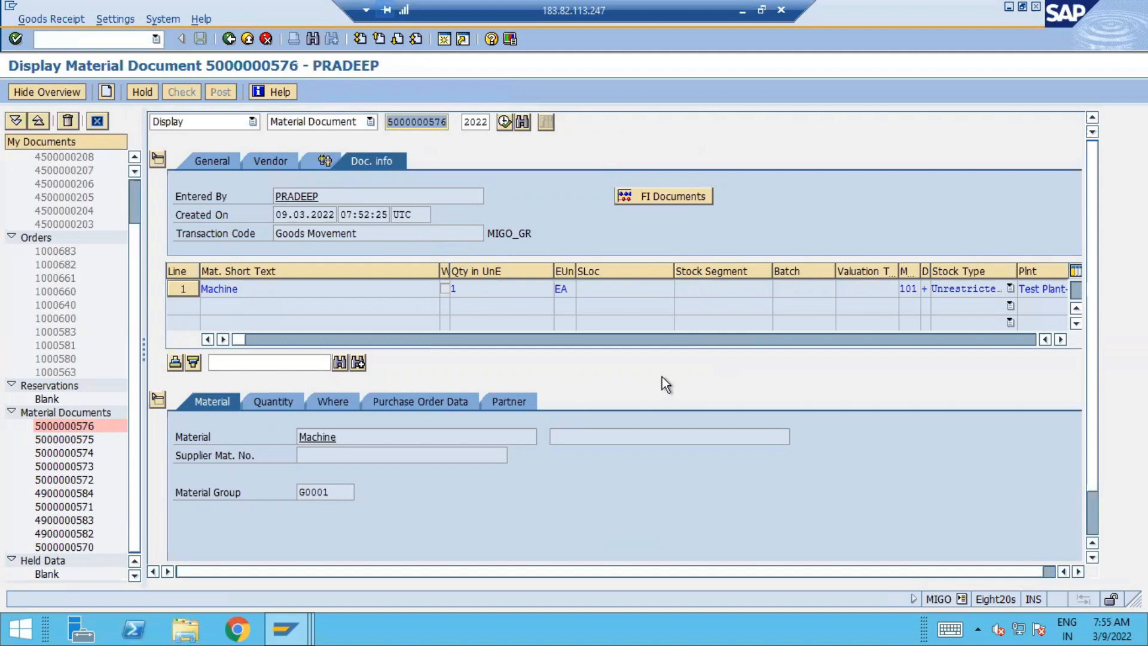
- Leave the material document display, return to the start menu and expand the Logistics folder
click(145, 39)
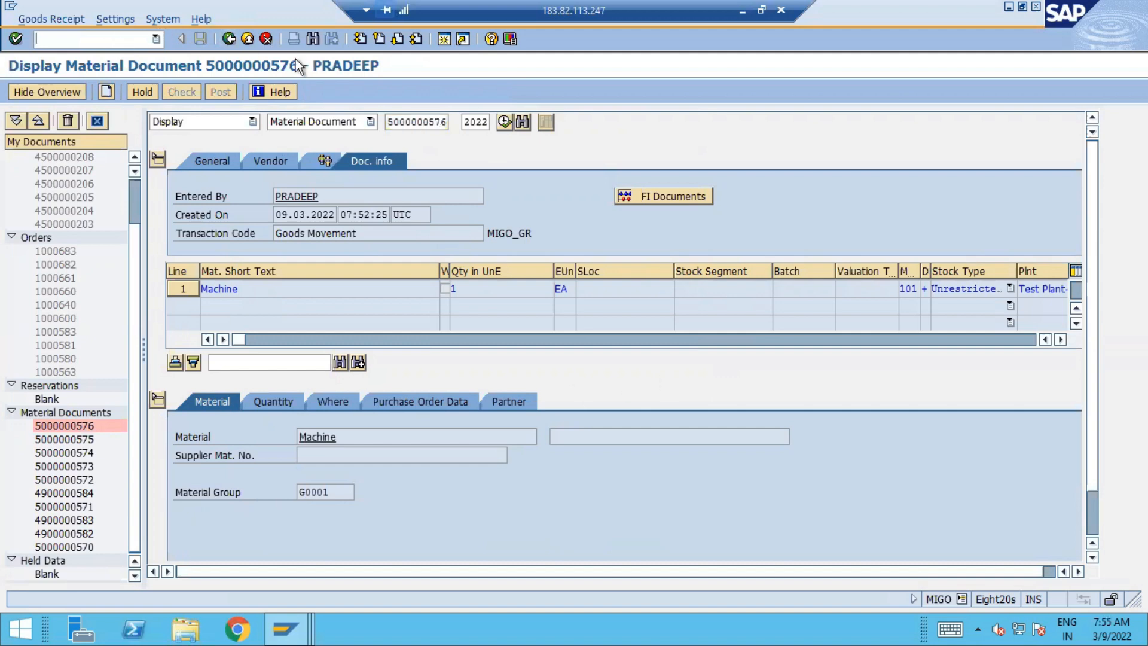
text(/n)
key(Return)
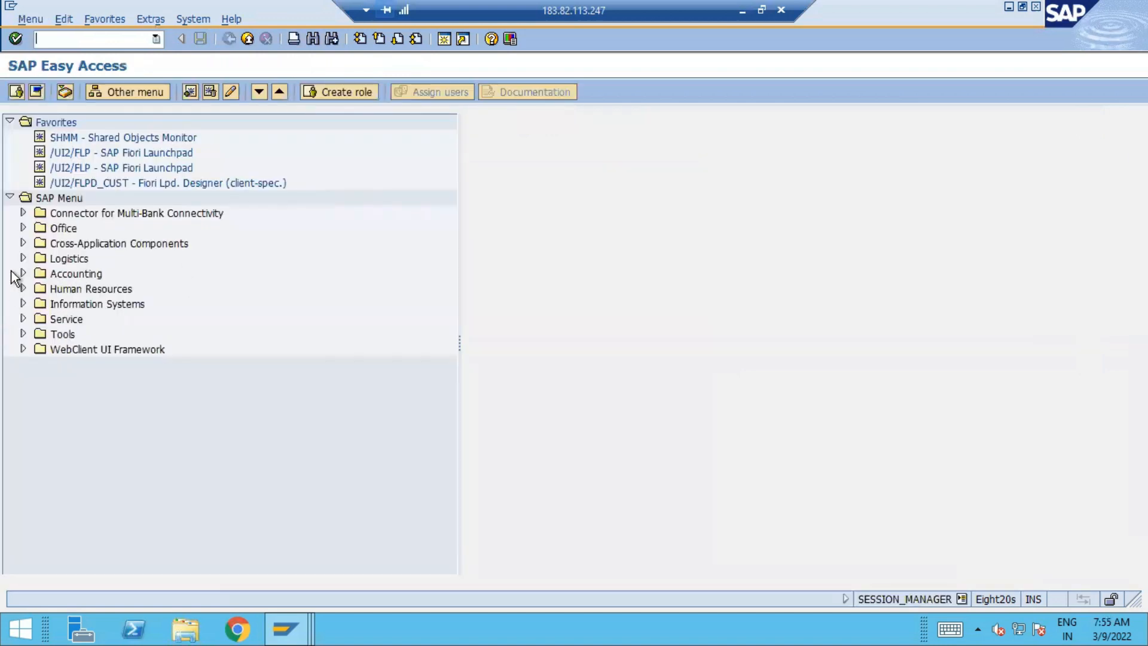
click(22, 244)
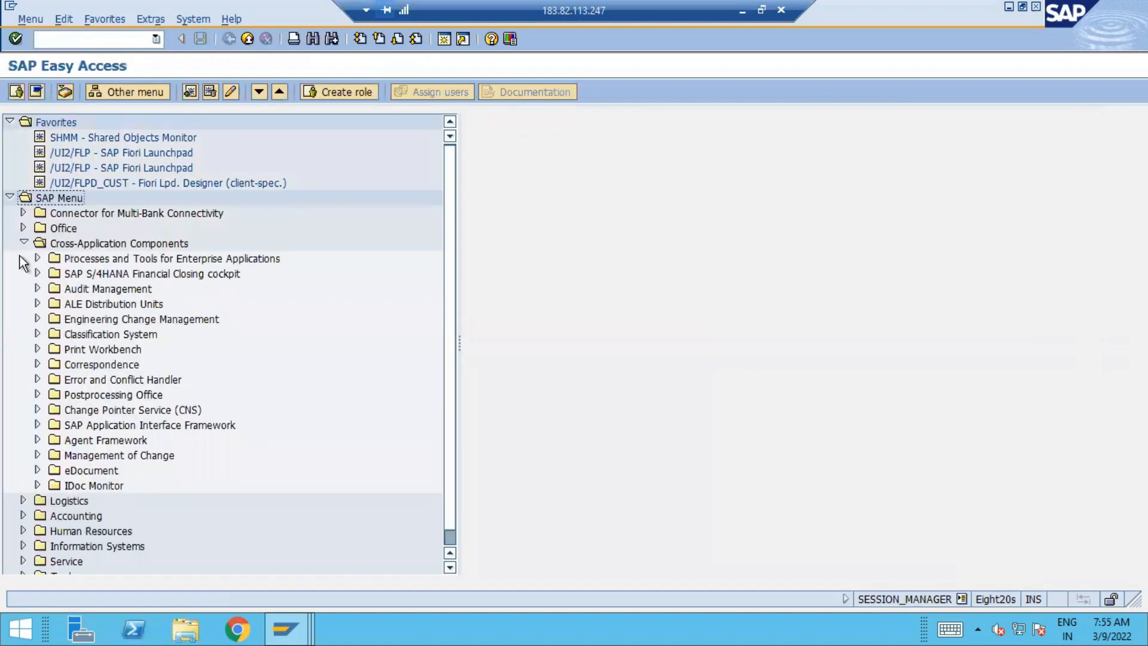
click(23, 242)
click(24, 258)
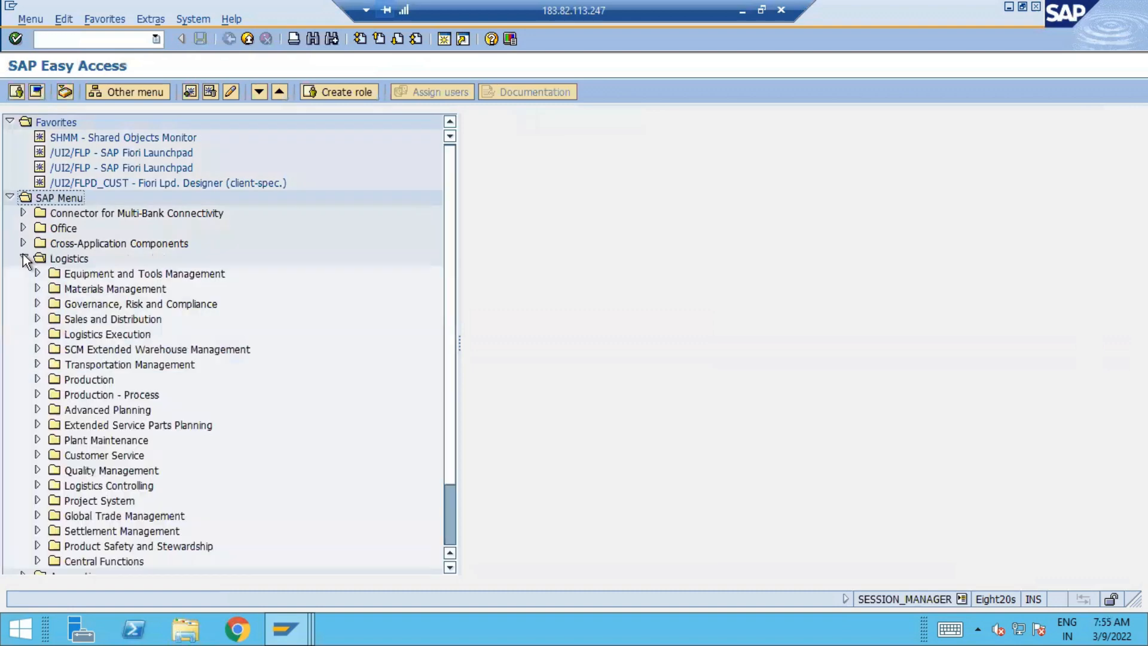
- Review the APC-Machine G/L account line items in the other session and return to the start menu session
click(285, 629)
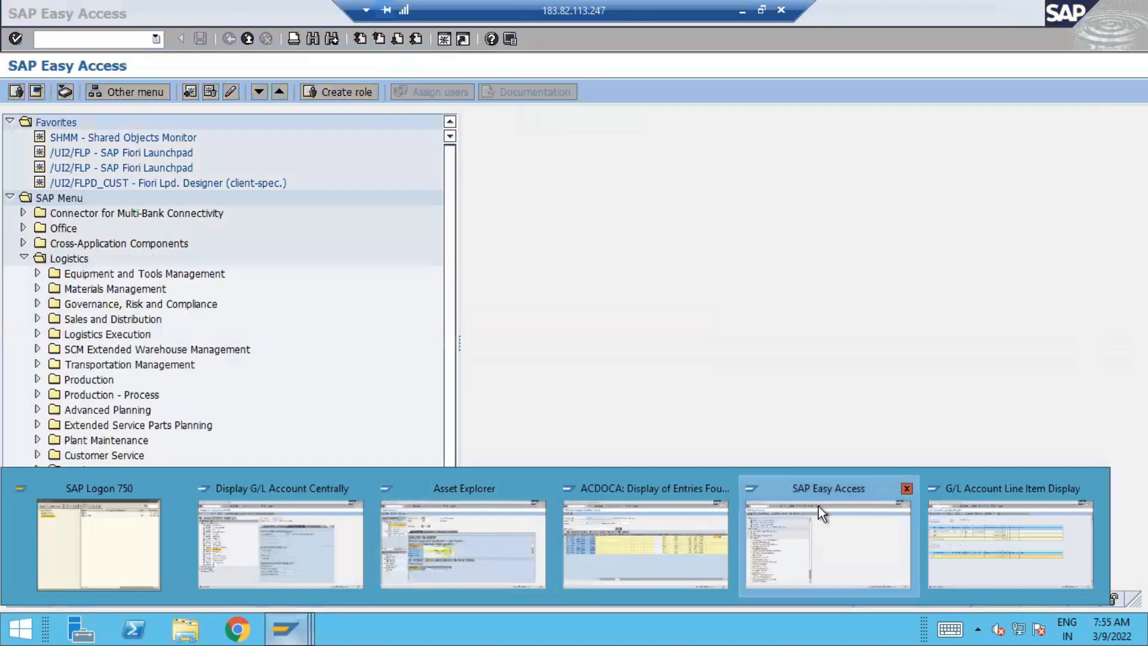
click(1020, 528)
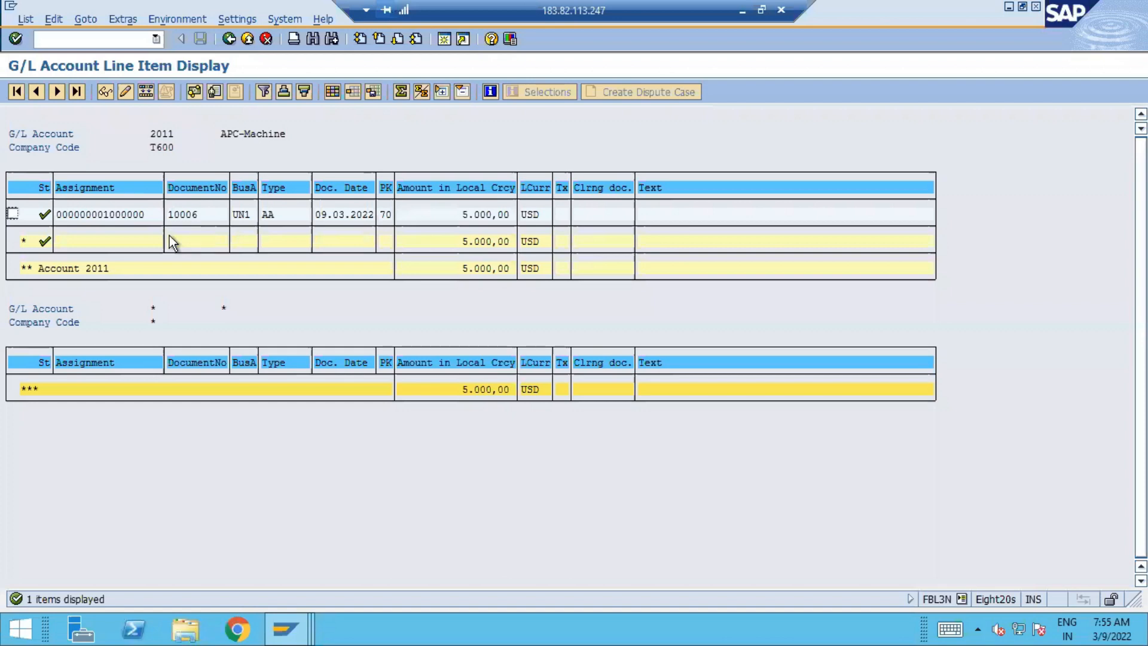
click(282, 631)
click(830, 538)
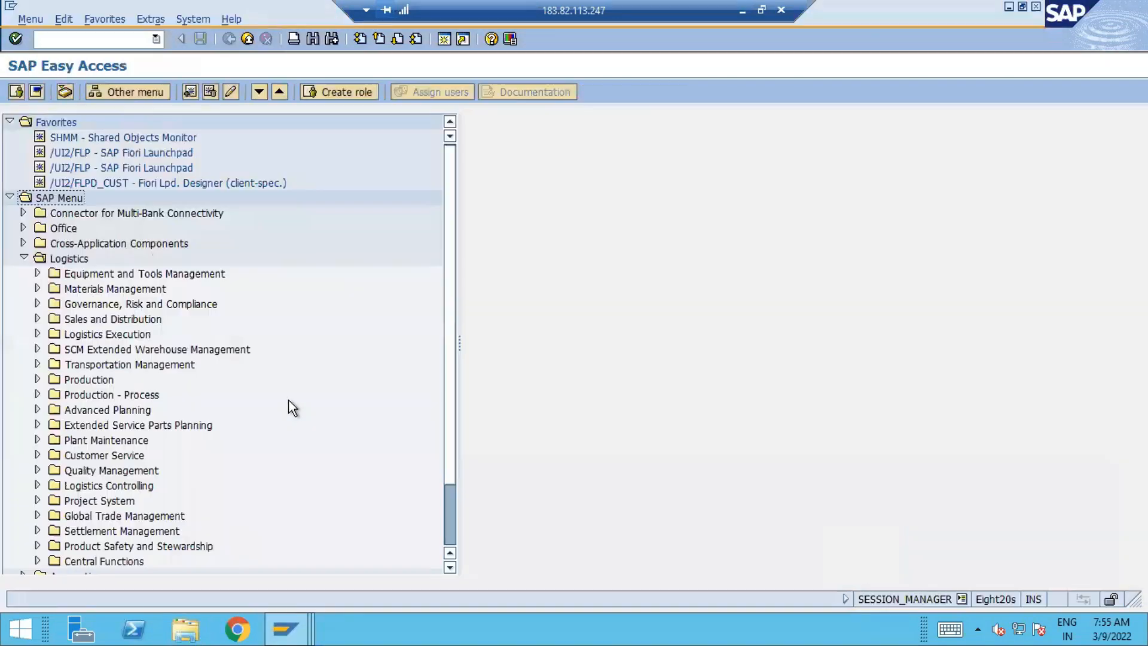
- Expand Materials Management and Inventory Management down to the Goods Movement transactions
click(36, 289)
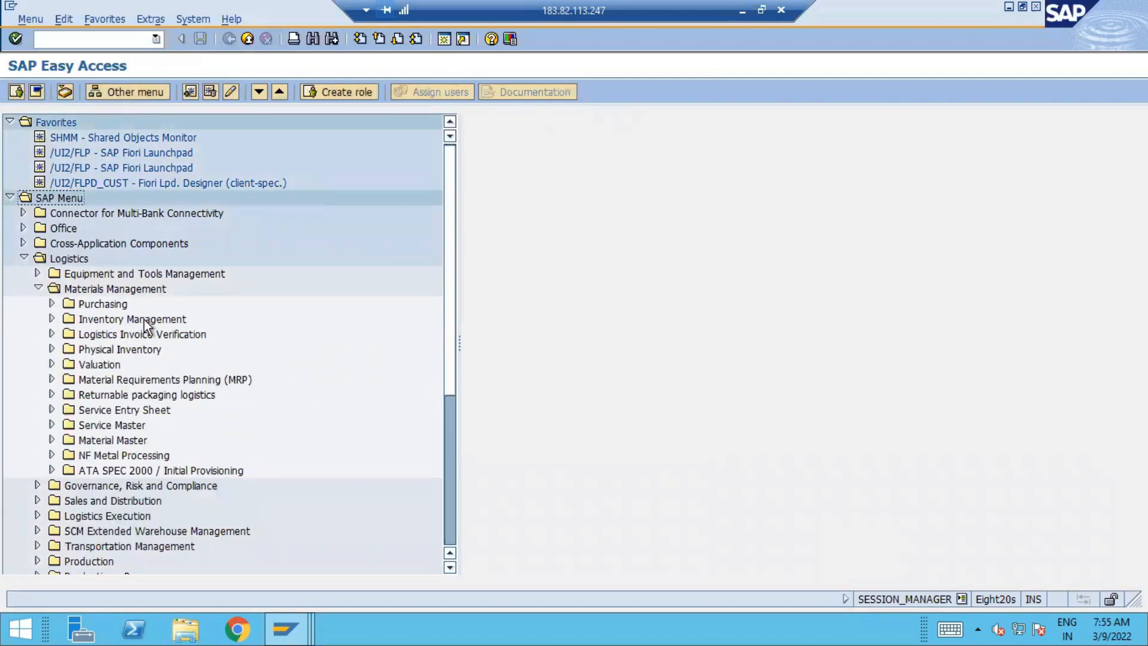
click(52, 319)
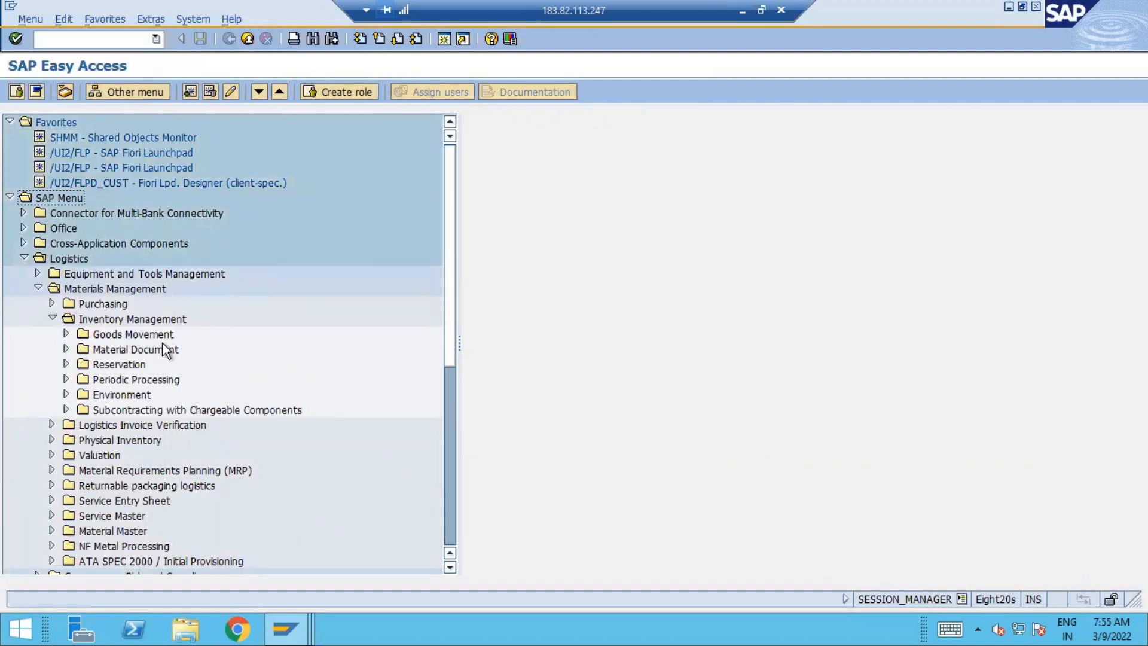
click(66, 335)
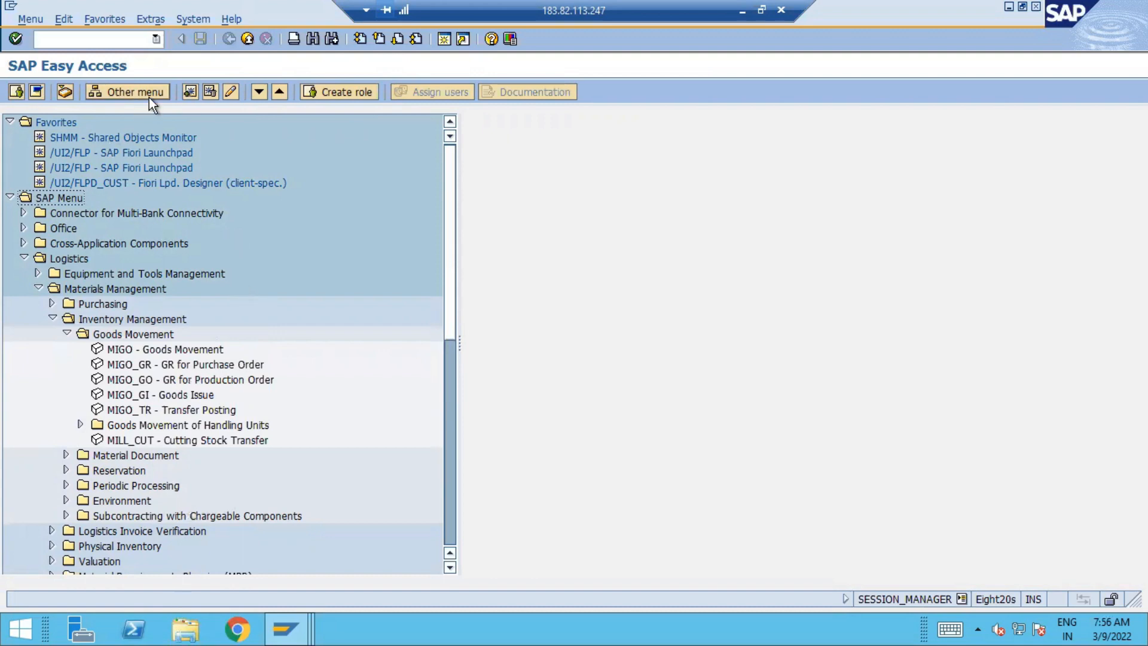
- Open the invoice cancellation transaction MR8M, followed by the Reset Cleared Items transaction FBRA
click(81, 39)
text(M)
text(IGO)
key(Return)
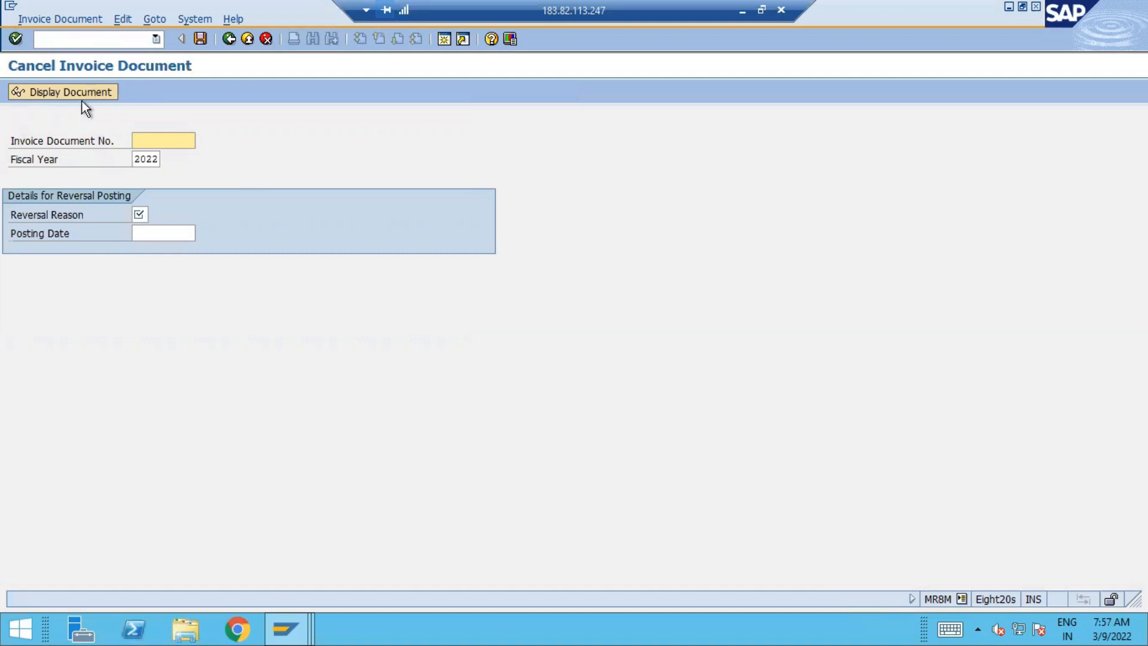
click(54, 37)
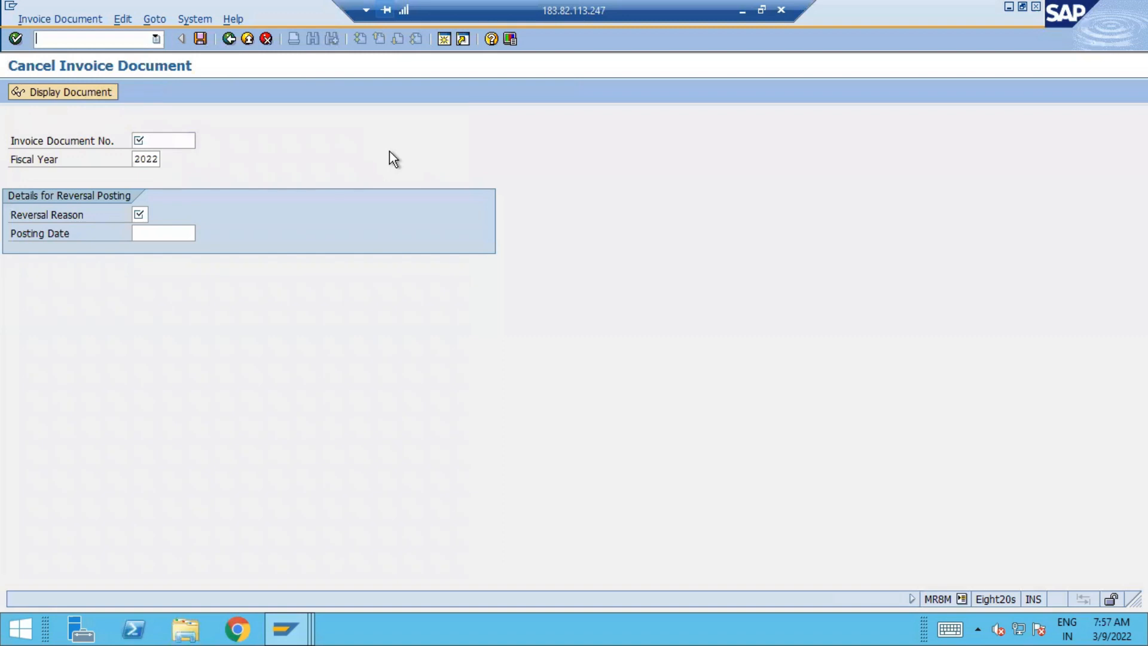
text(/NFBRA)
key(Return)
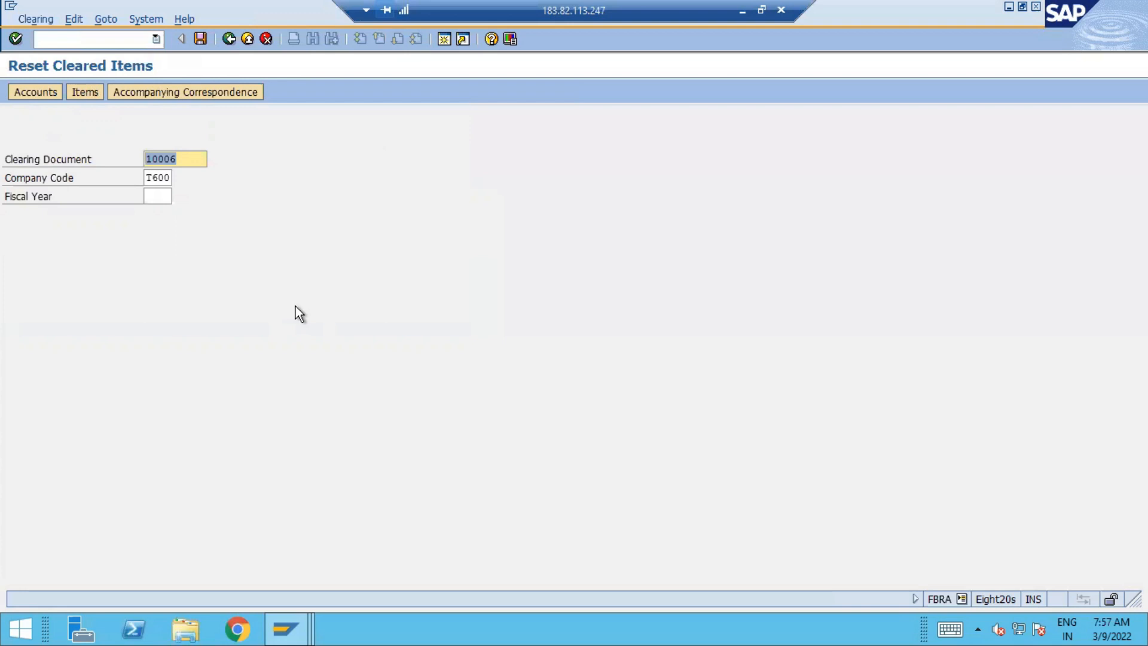
- Start a new standard purchase order in ME21N with Test Vendor as the vendor and expand its header
click(89, 37)
text(/N)
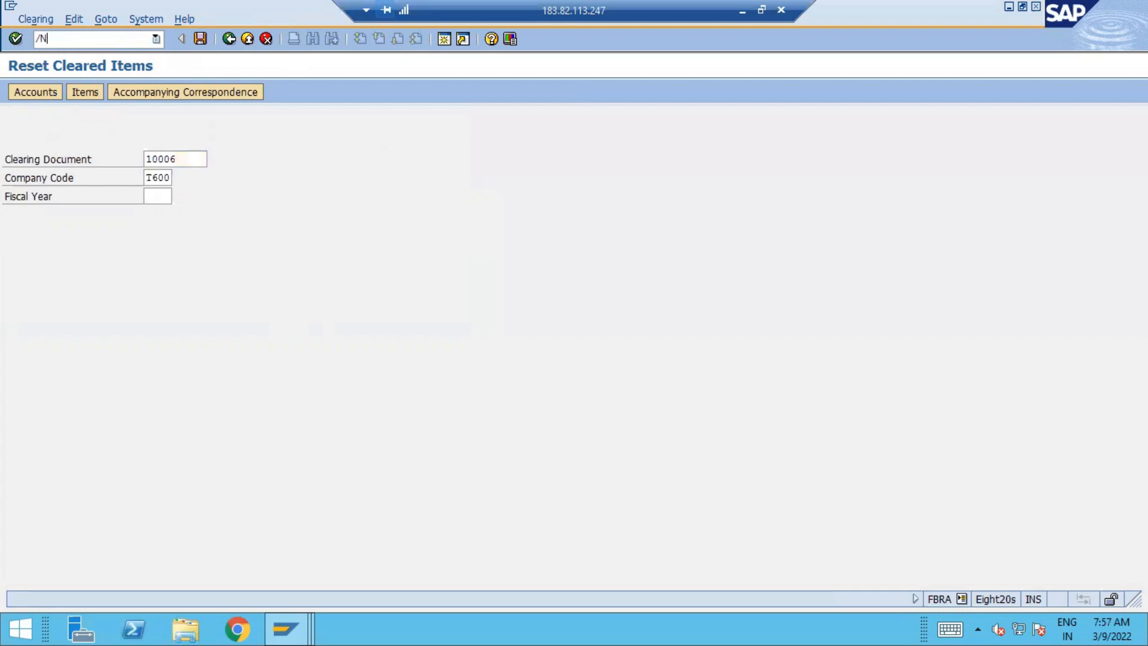
text(FB08)
key(Return)
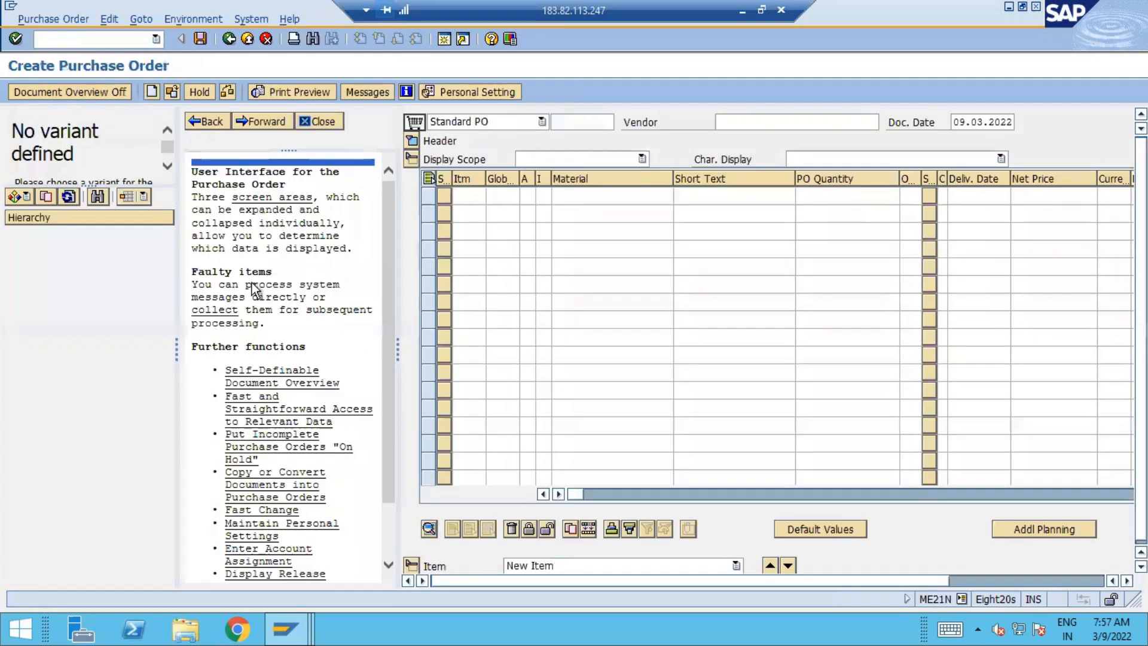
click(787, 122)
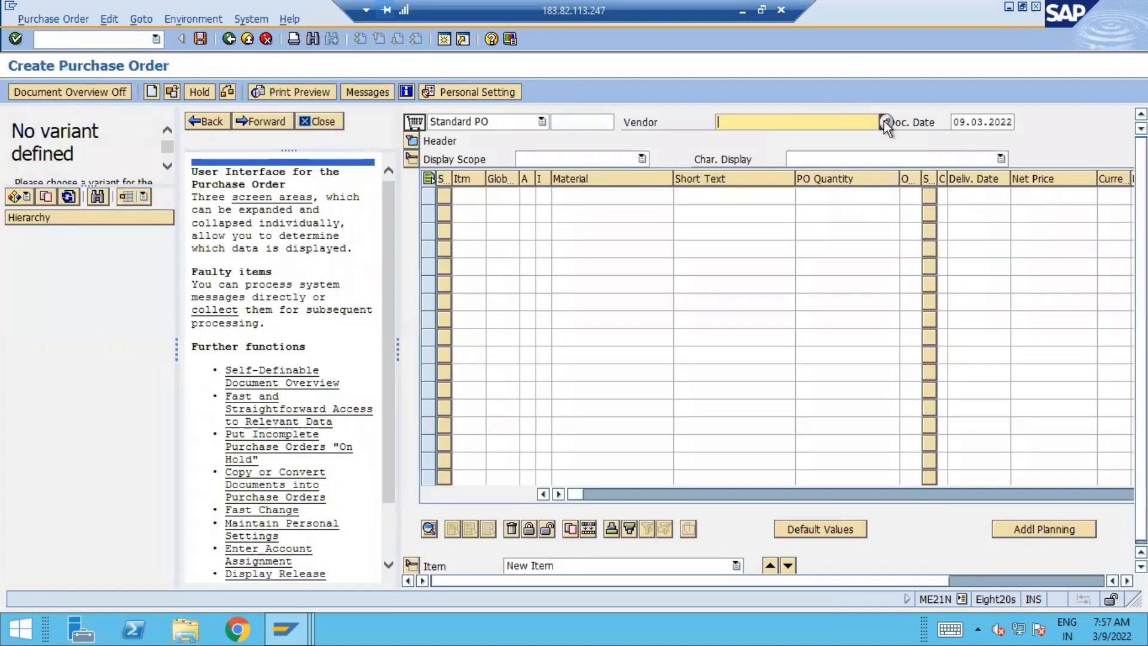
key(F4)
key(Return)
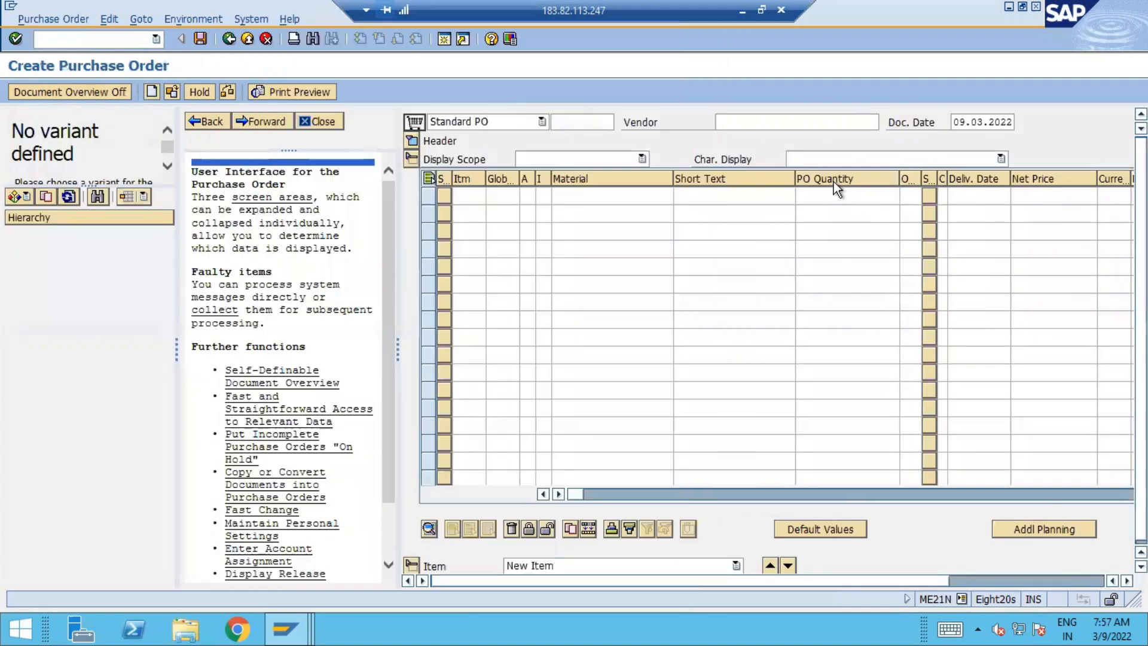
click(414, 142)
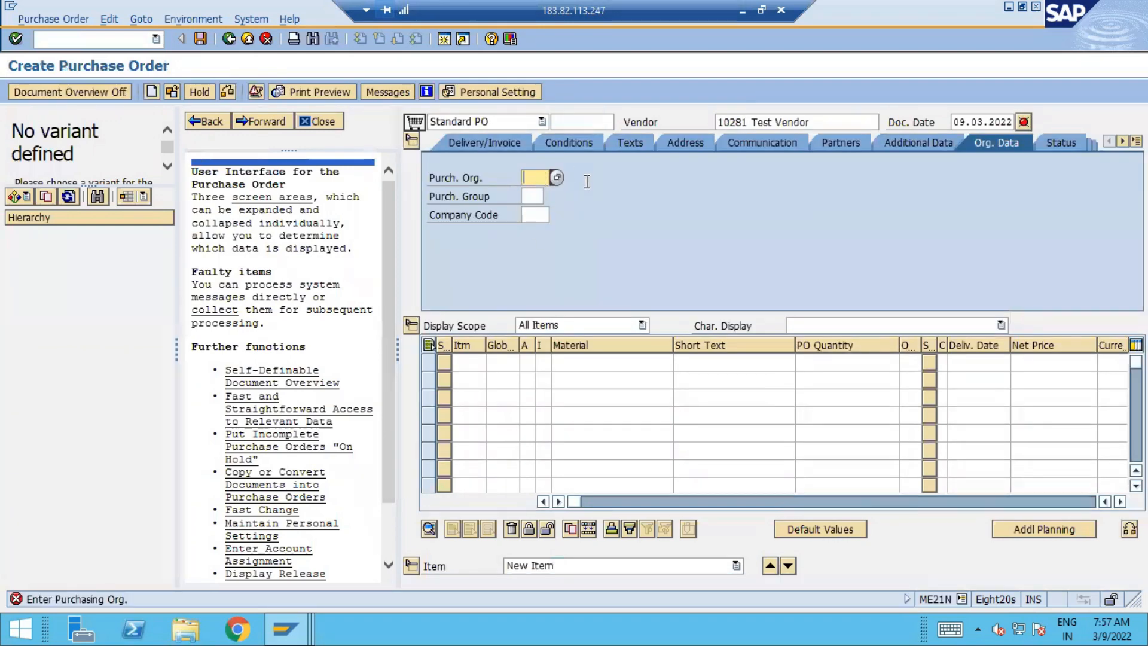
- Enter purchasing organization T600, purchasing group TEP and company code T600 in the order's organizational data
text(T600)
key(Tab)
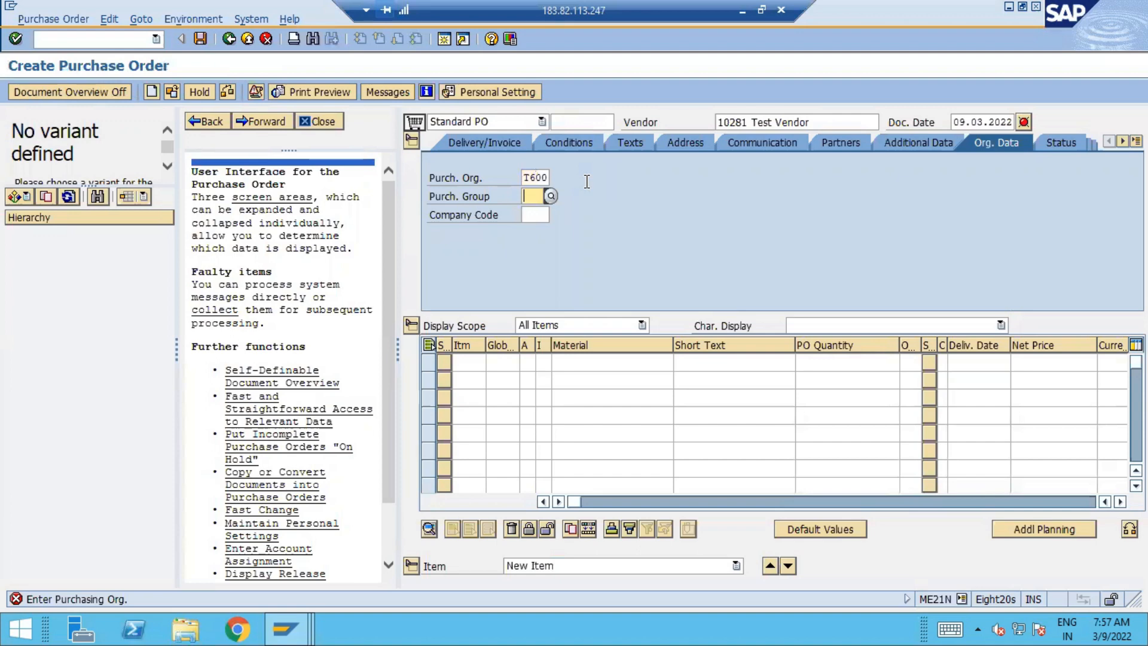
text(TEP)
key(Tab)
text(T6--)
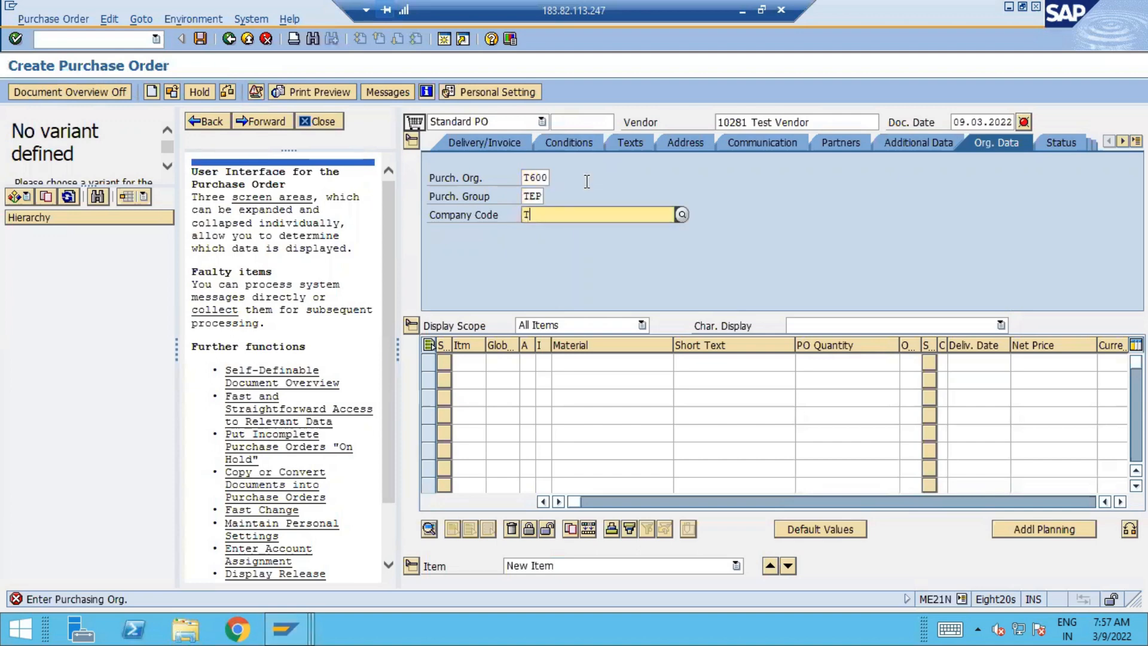
key(BackSpace)
key(BackSpace)
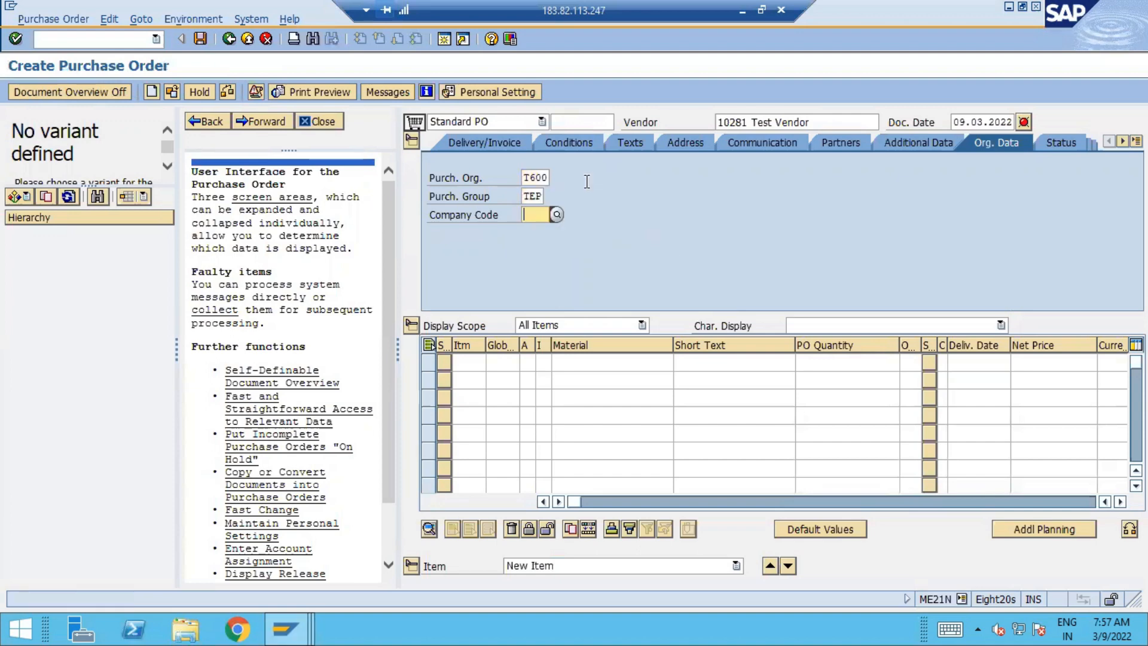
text(00)
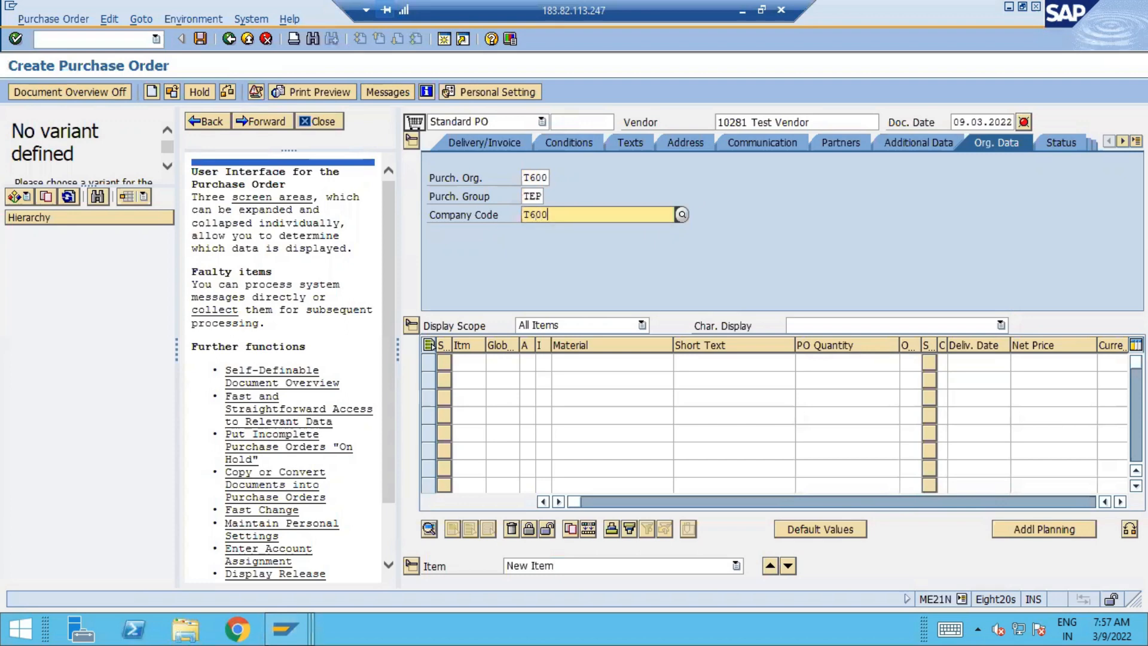
key(Down)
key(Return)
- Create item 10 with account assignment category A (Asset), short text Asset and a quantity of 1 EA
click(466, 363)
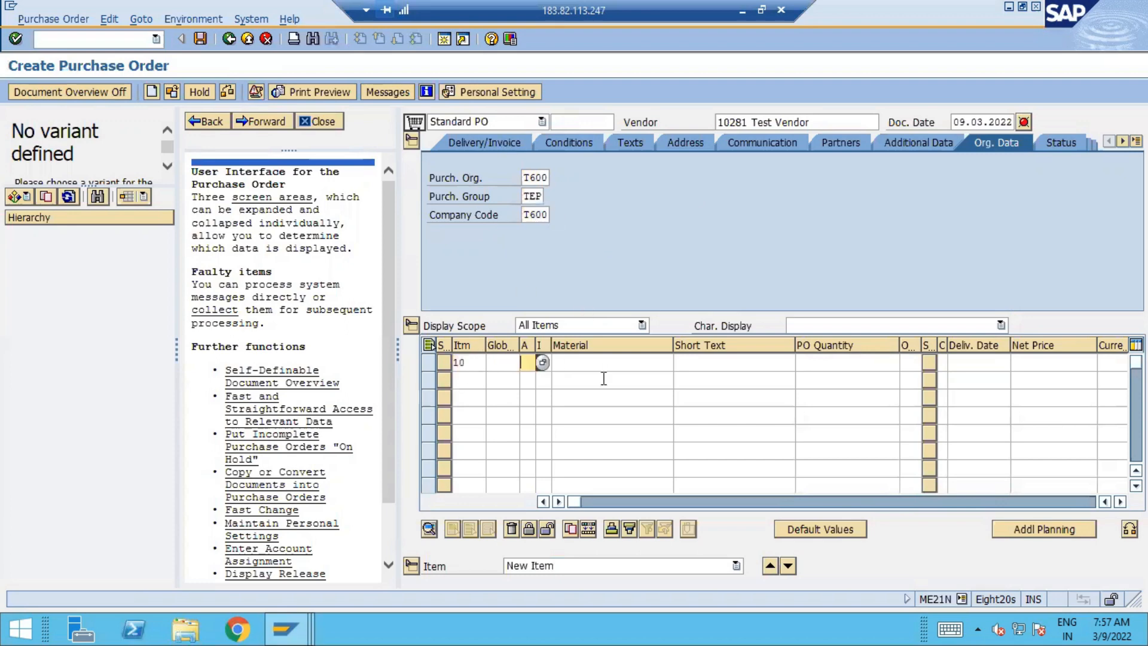
click(543, 362)
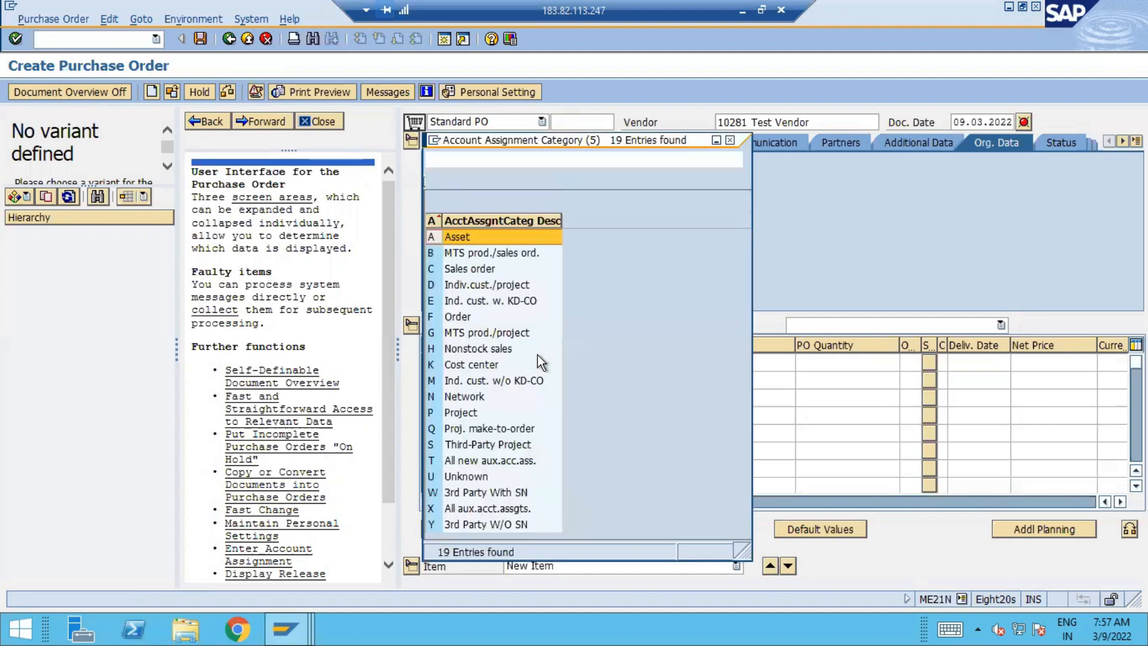
double_click(494, 236)
key(Tab)
key(Tab)
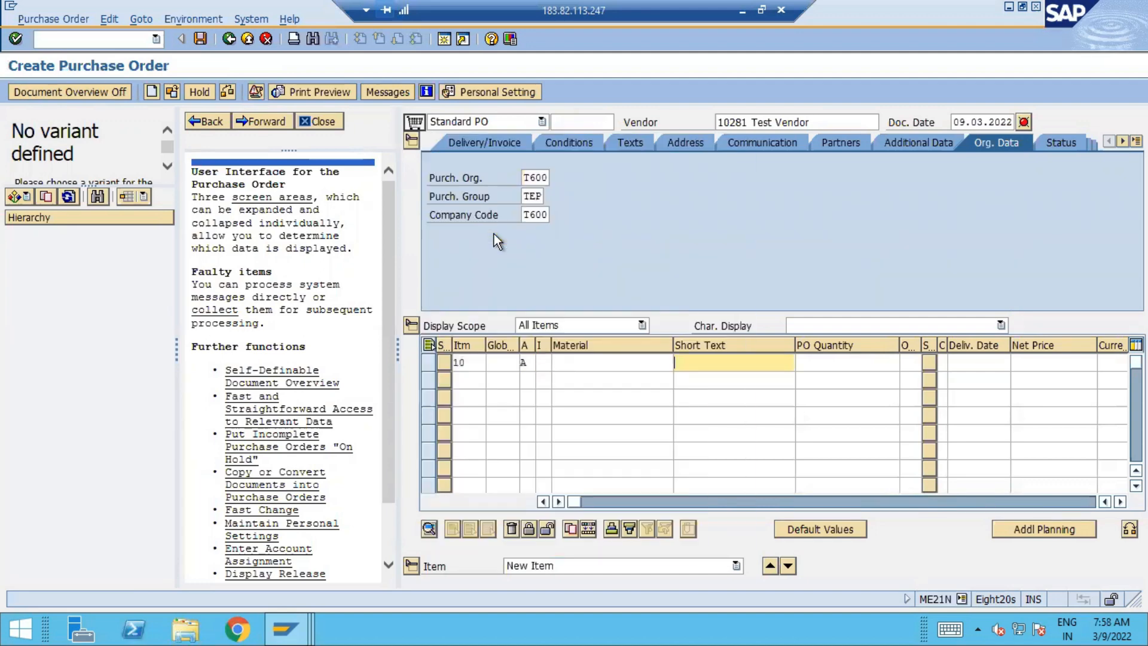
text(Asset)
key(Tab)
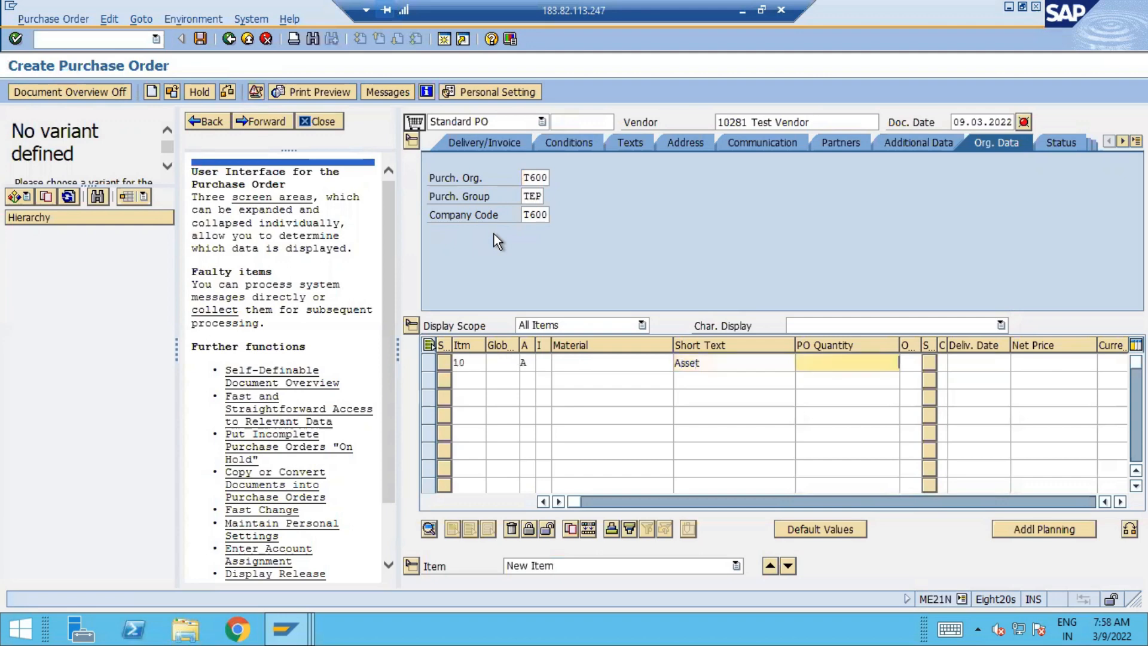
text(1)
key(Tab)
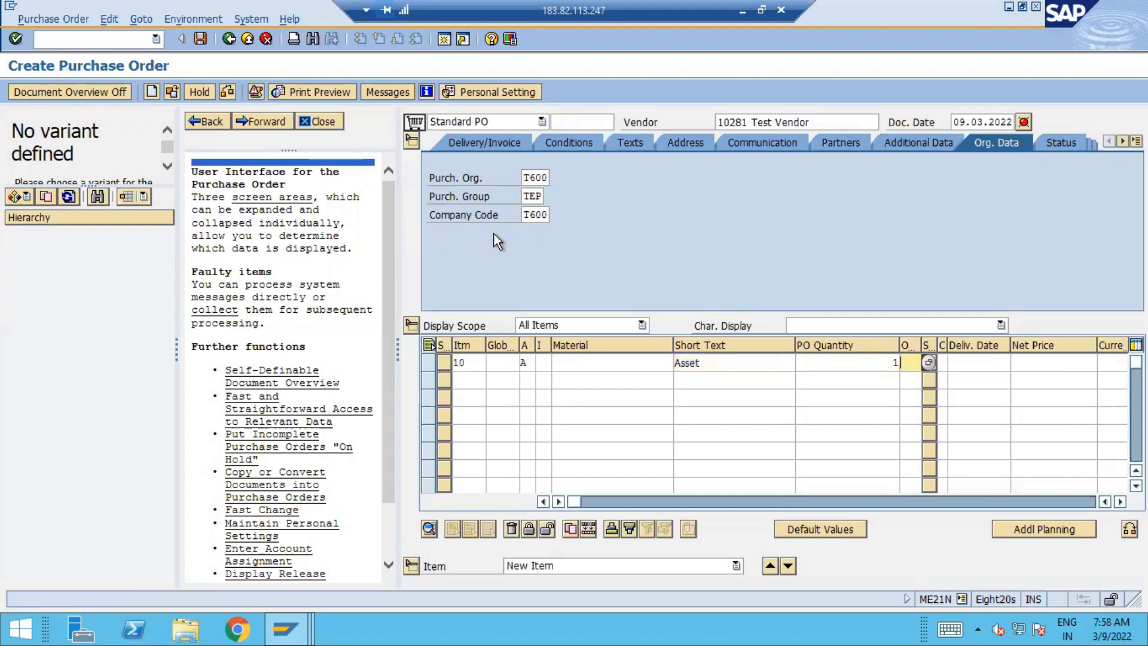
text(EA)
key(Tab)
key(Tab)
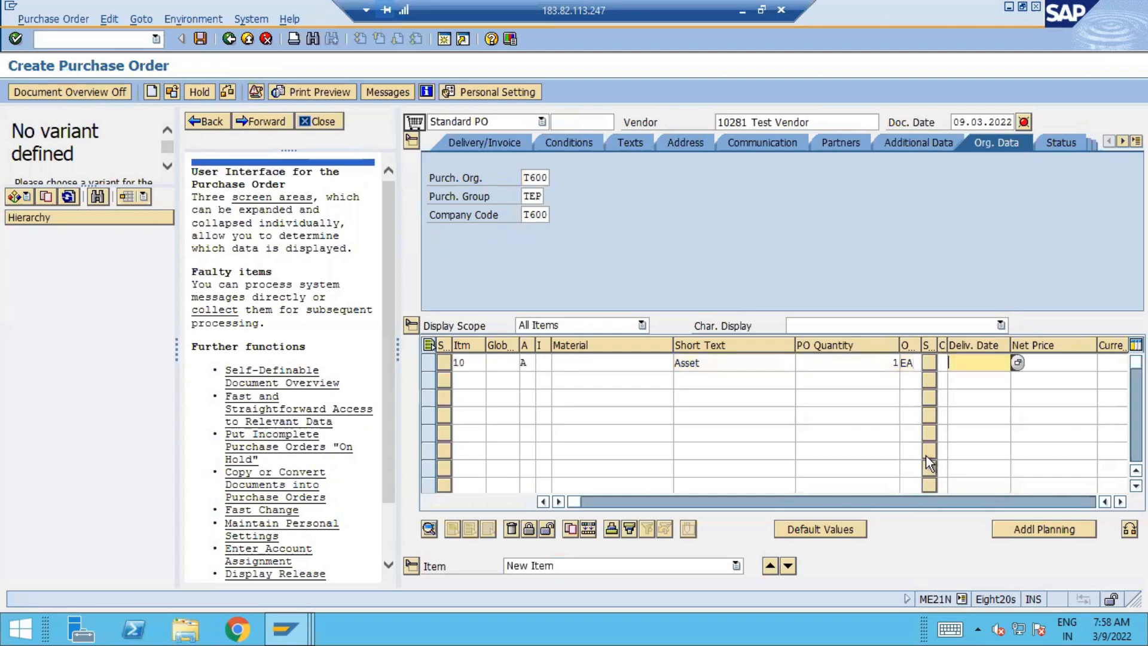
- Set item 10's delivery date to 09.03.2022 and its net price to 3500
click(1017, 362)
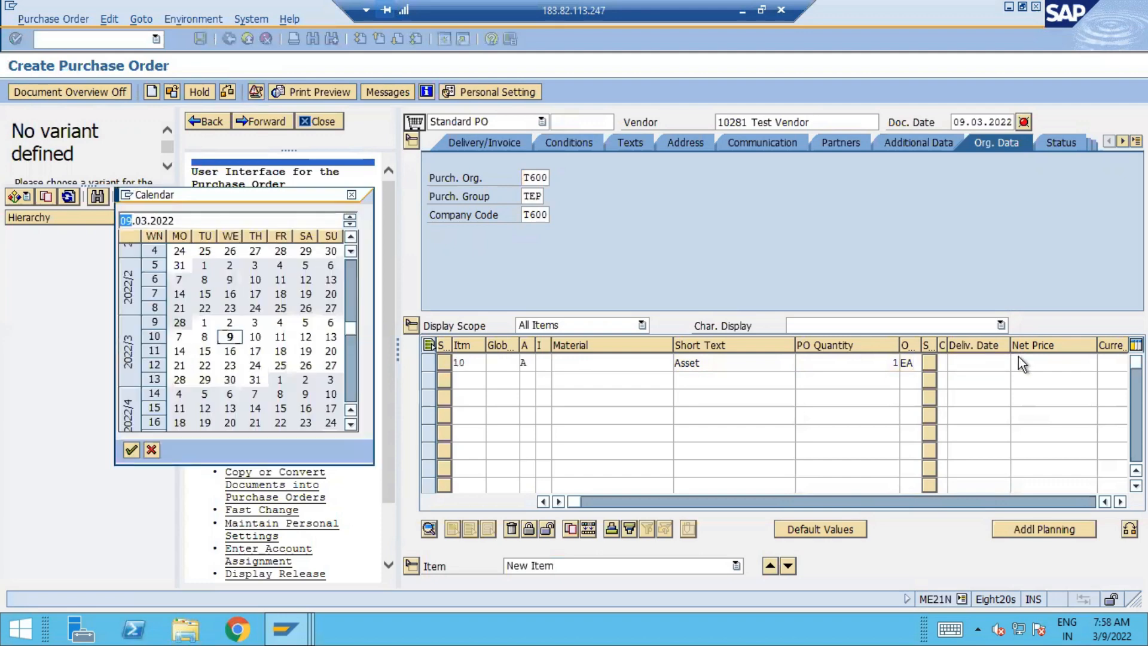
double_click(228, 337)
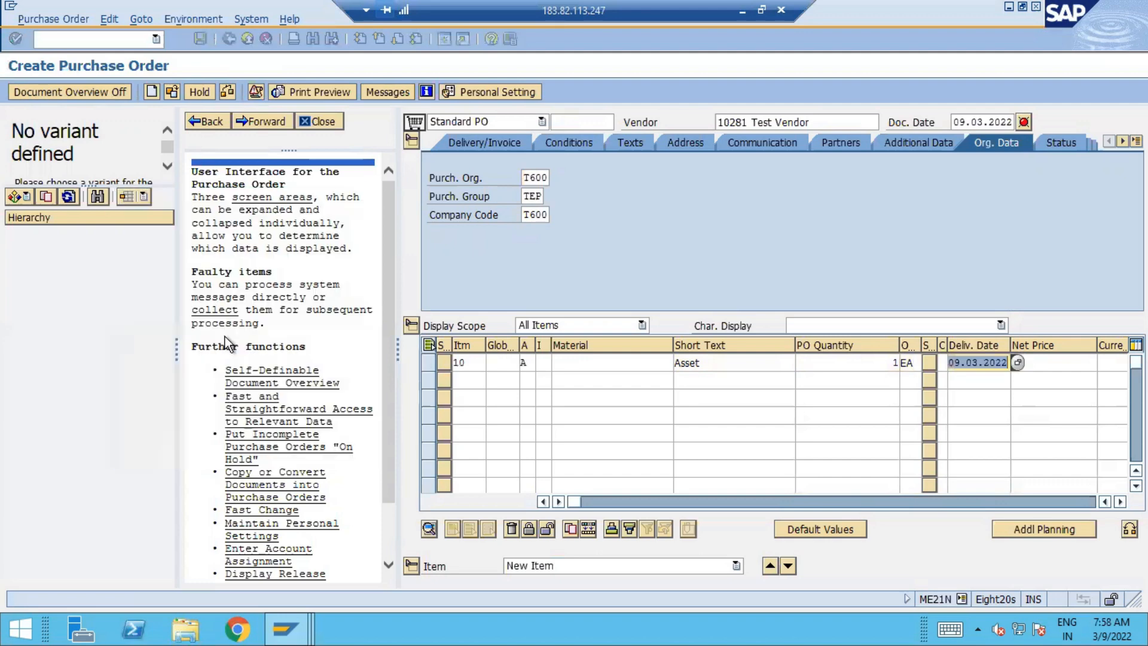
key(Tab)
text(3500)
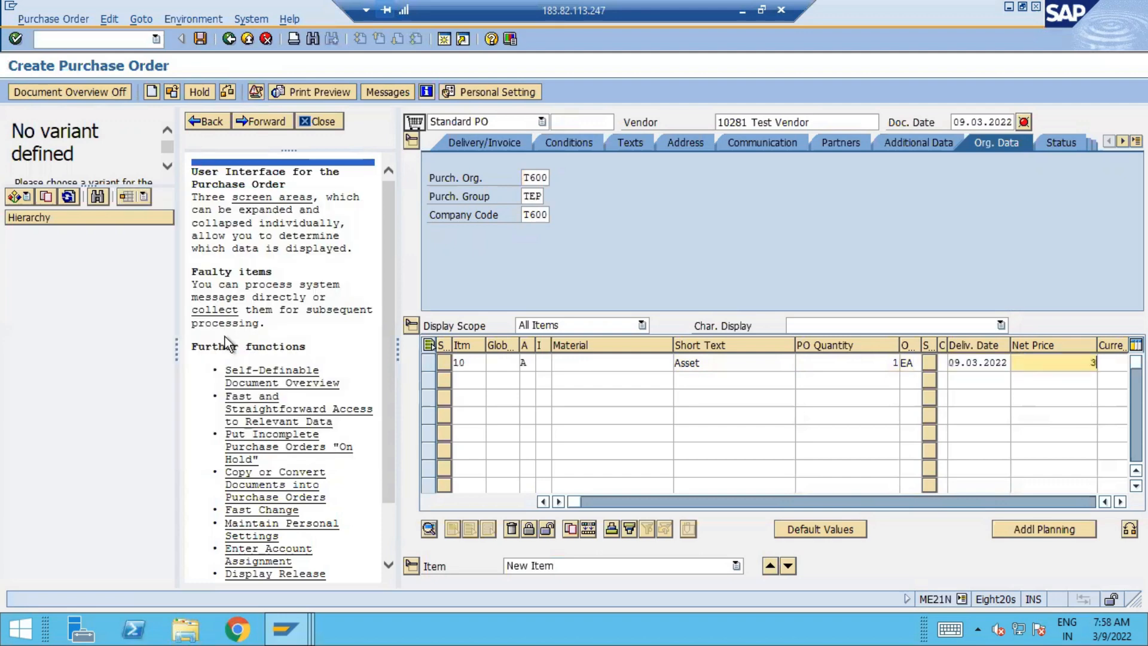
key(Tab)
key(Tab)
key(Tab)
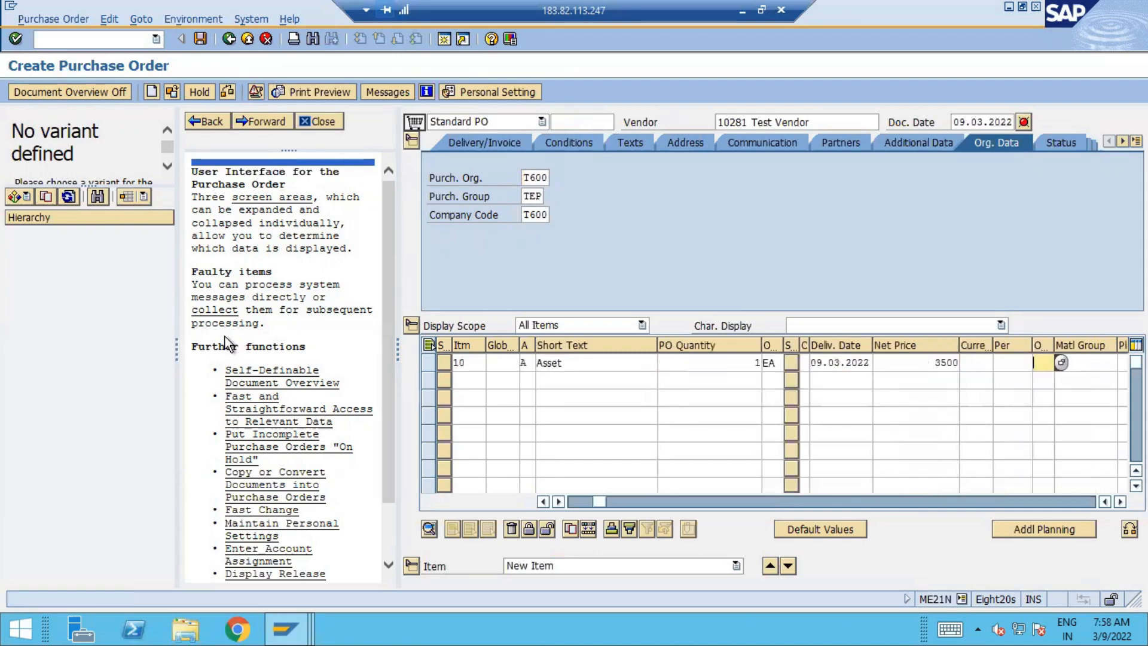
- Assign material group G0001, plant T600 and storage location T600 to item 10
text(G0001)
key(Tab)
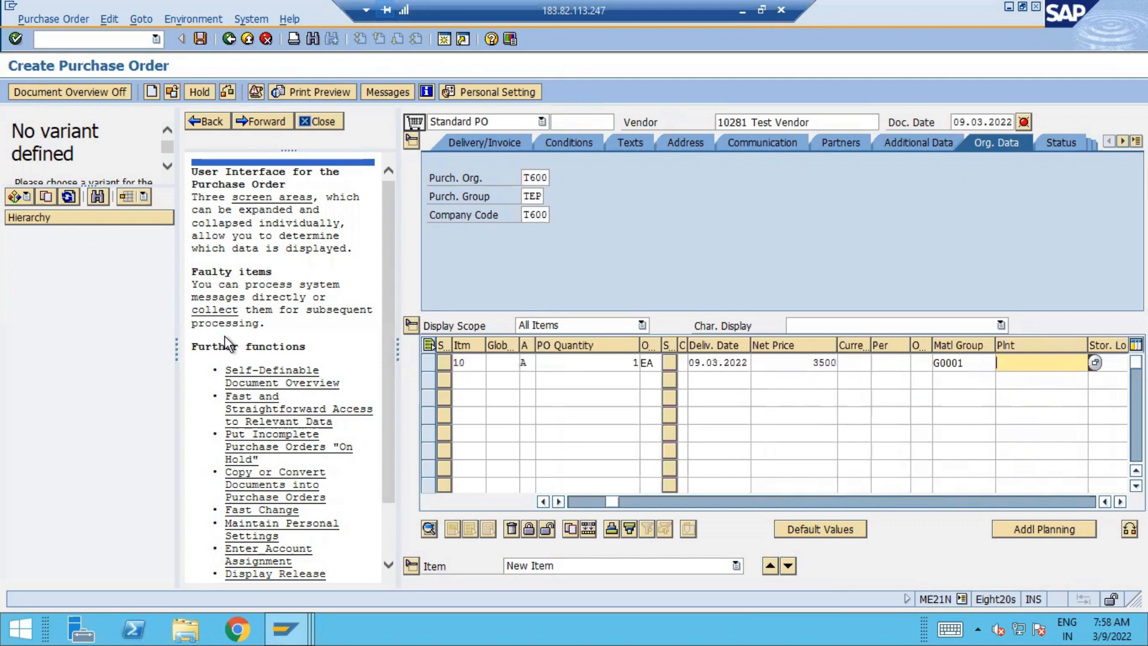
text(T600)
key(Tab)
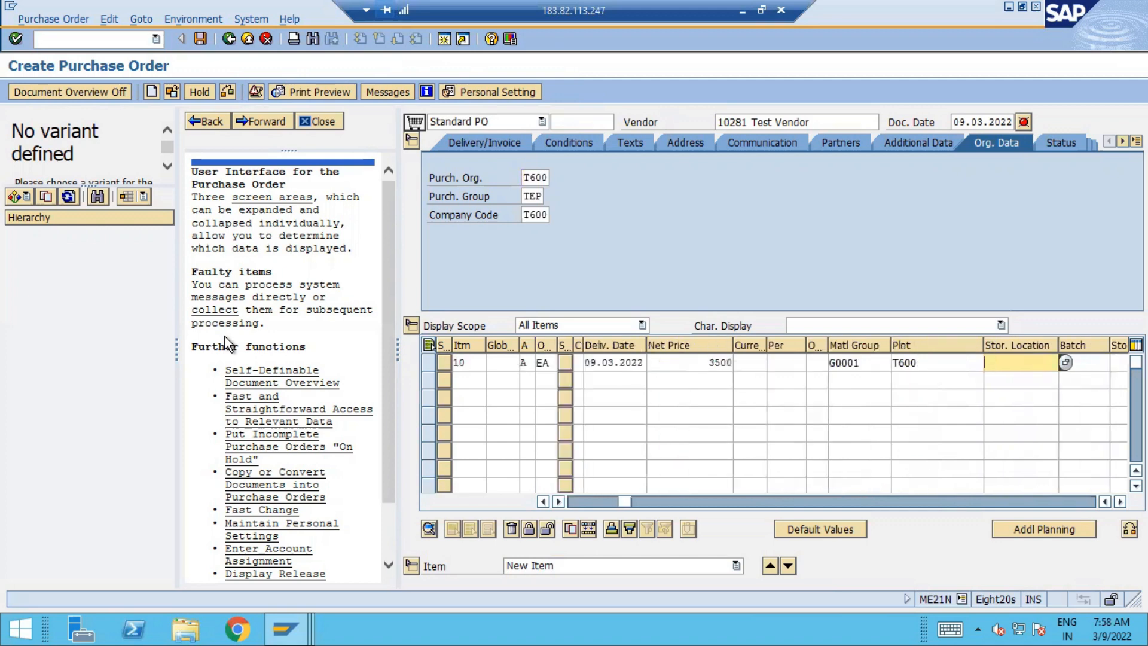
text(T600)
key(Tab)
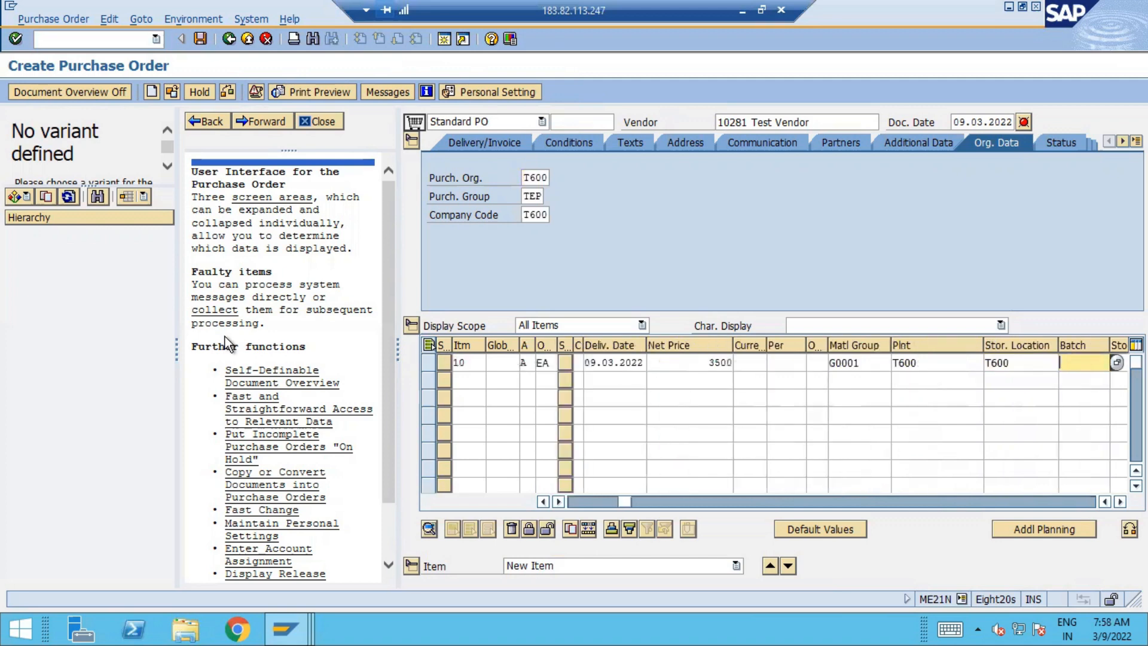
- Set the currency of item 10's net price to USD
click(303, 413)
key(Return)
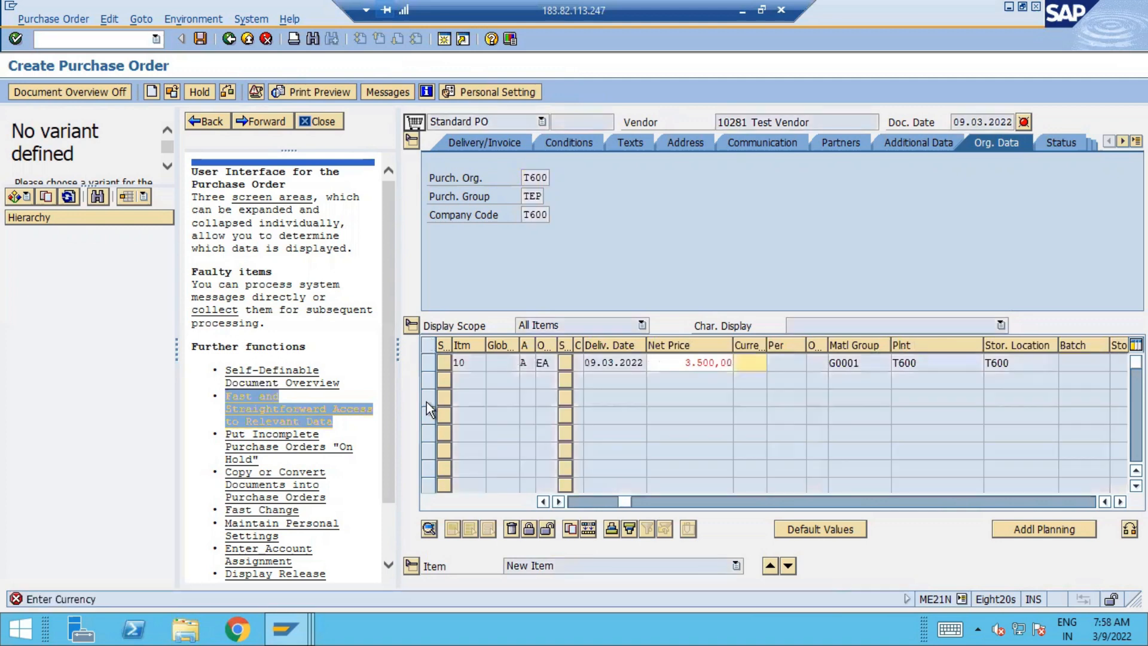
text(USD)
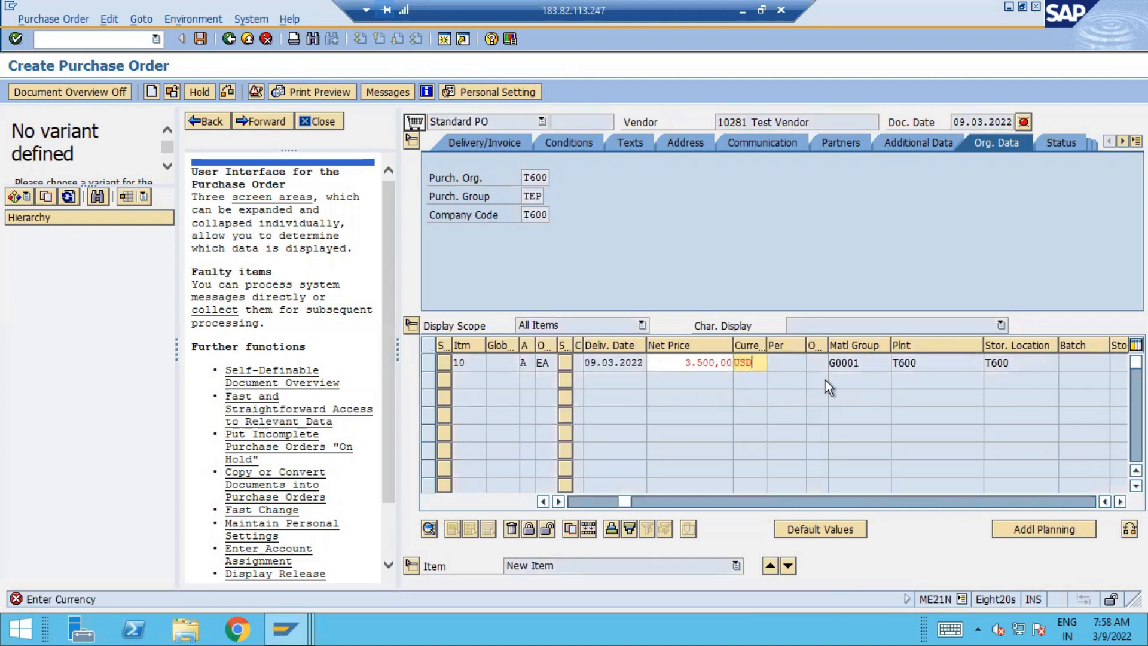
key(Return)
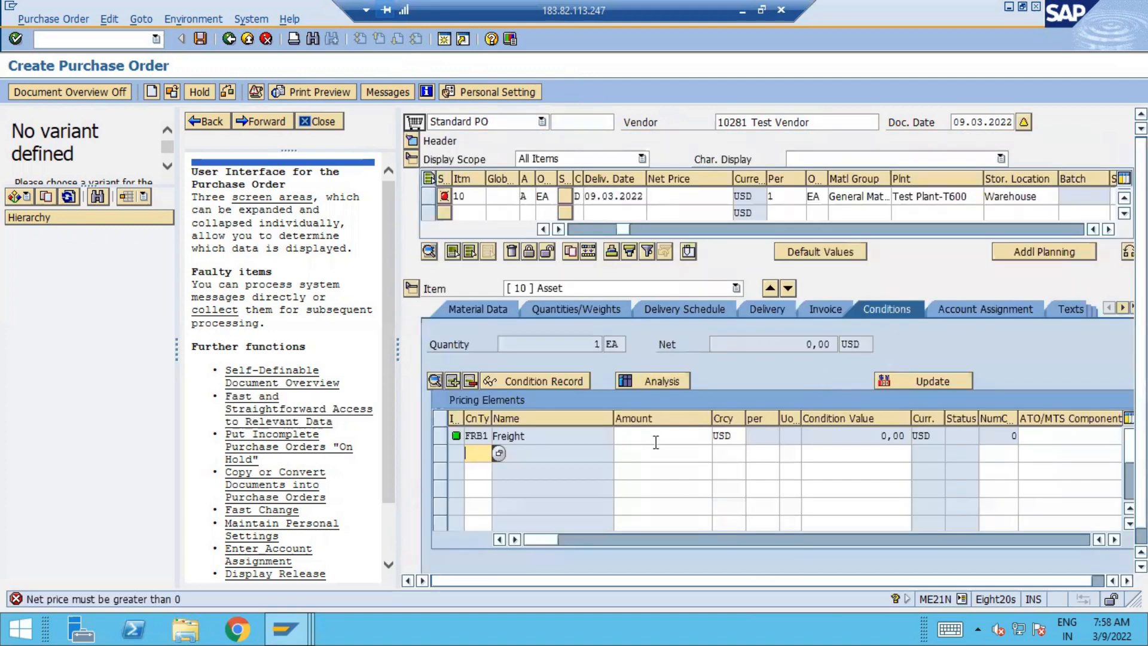
- Add price condition PB00 with an amount of 3500 to item 10 and accept the supplier role warning
text(PB00)
key(Tab)
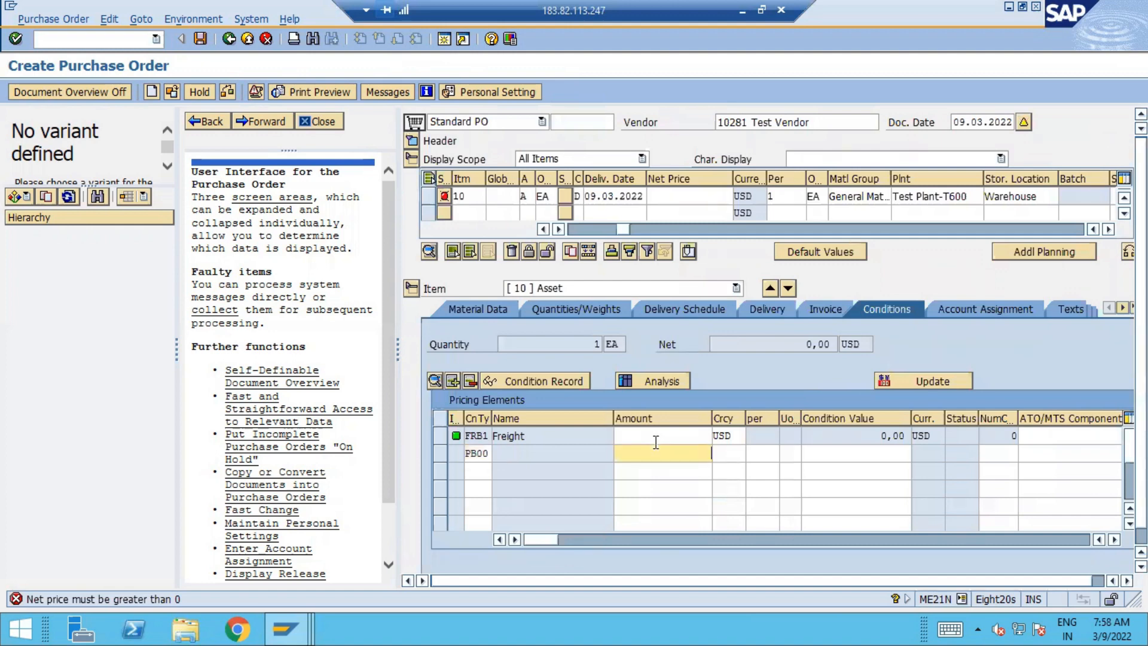
text(3500)
key(Return)
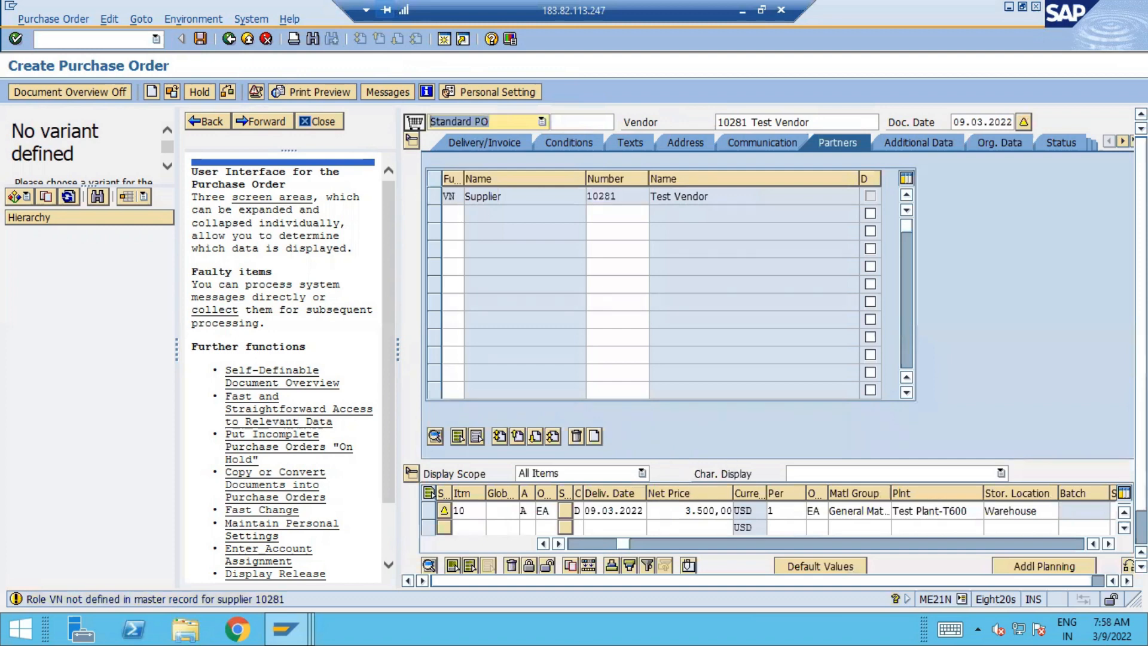
scroll(417, 522, down, 1)
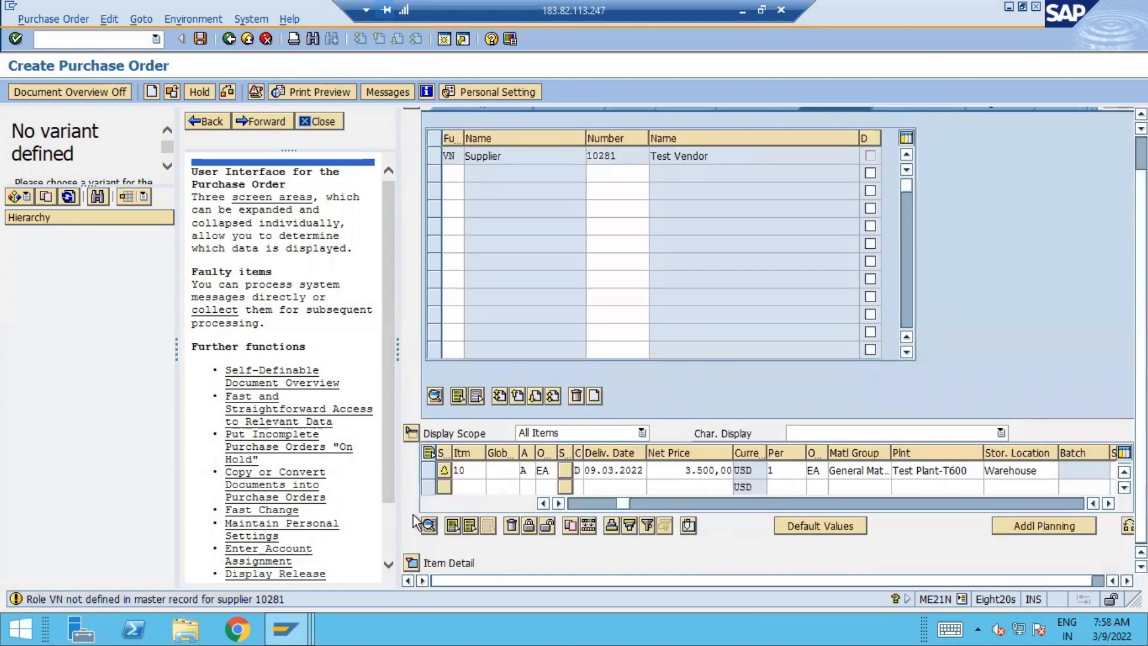
key(Return)
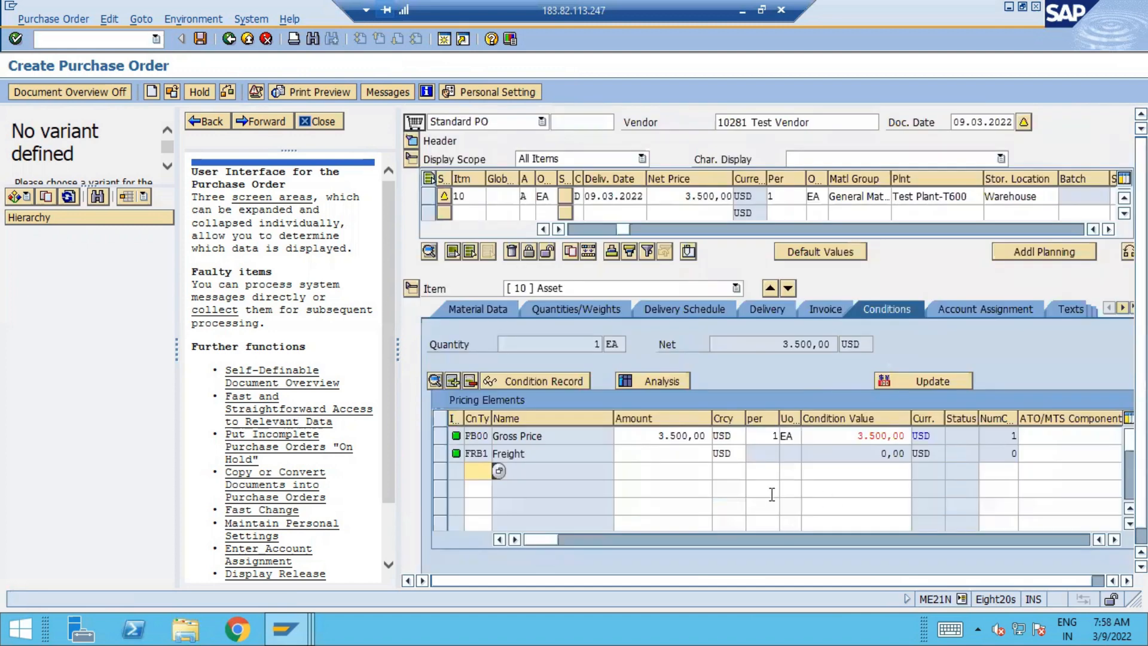
- Assign asset 1000 to item 10 in its account assignment
click(1007, 316)
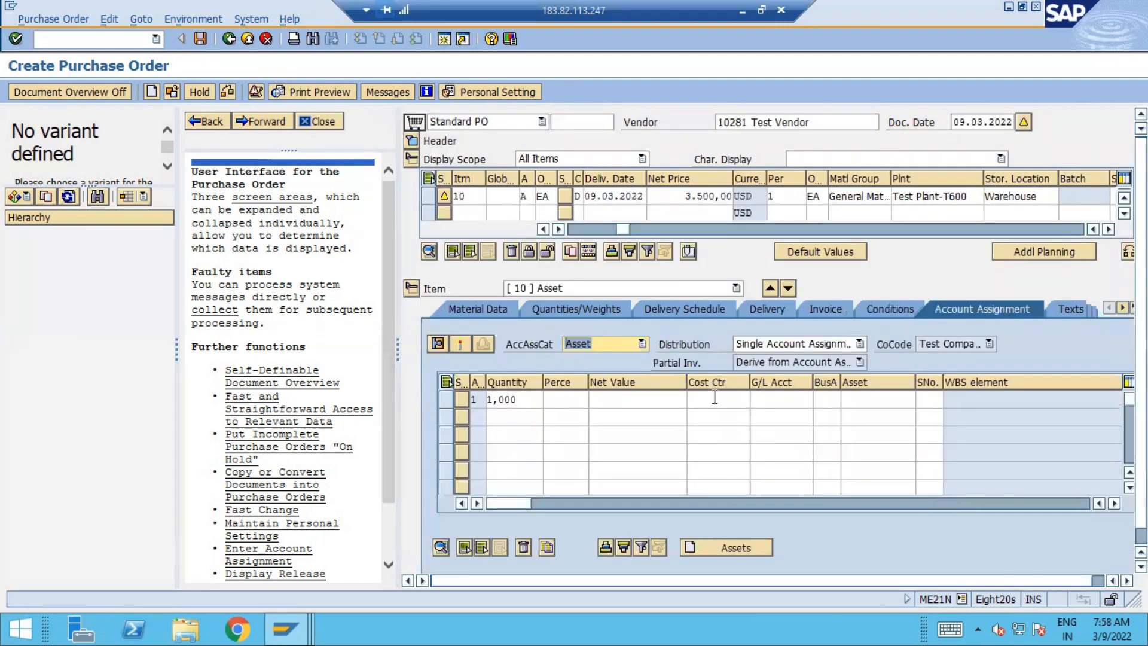
click(855, 399)
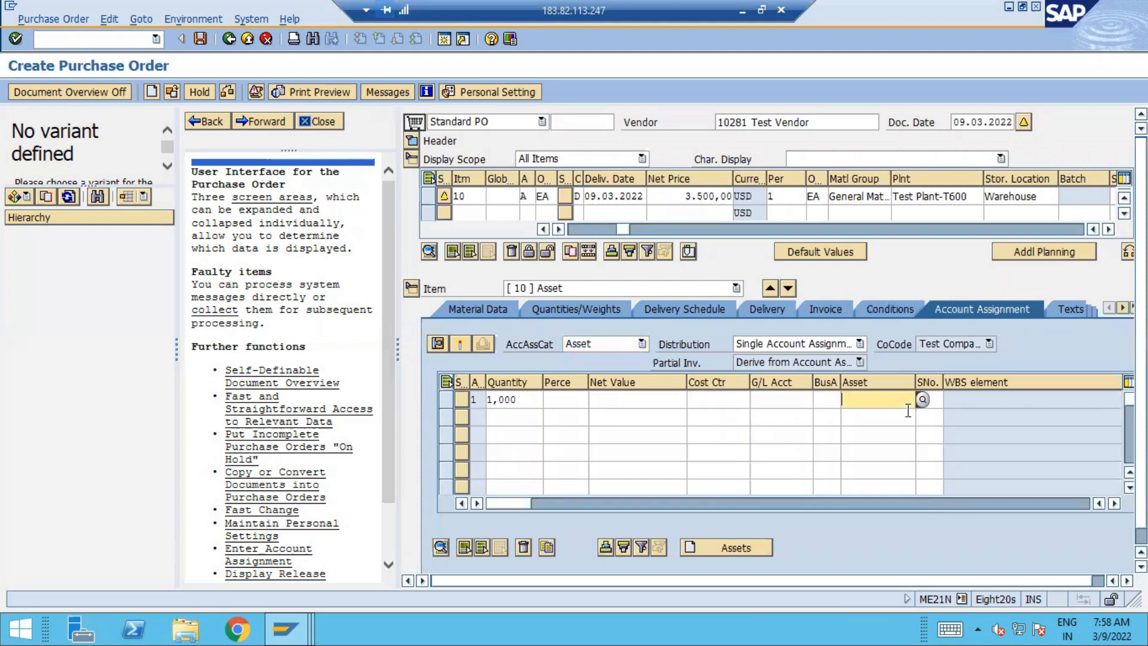
text(1000)
key(Return)
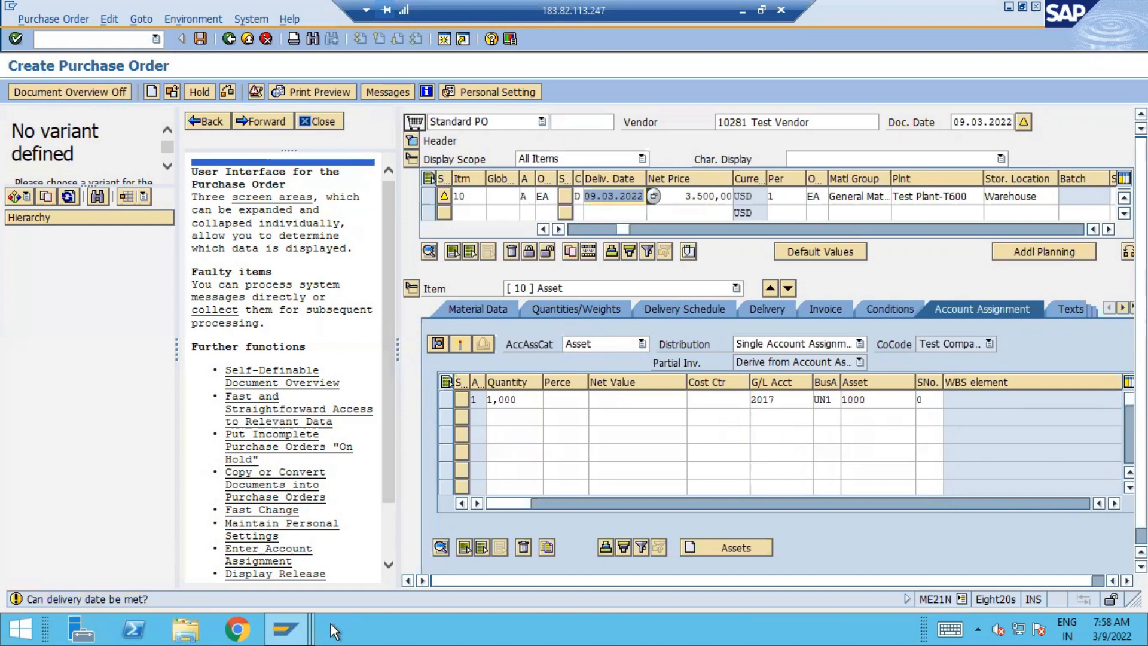
- Check the G/L account list of company code T600 for the order's G/L account 2017, and return to the purchase order
click(287, 629)
click(328, 559)
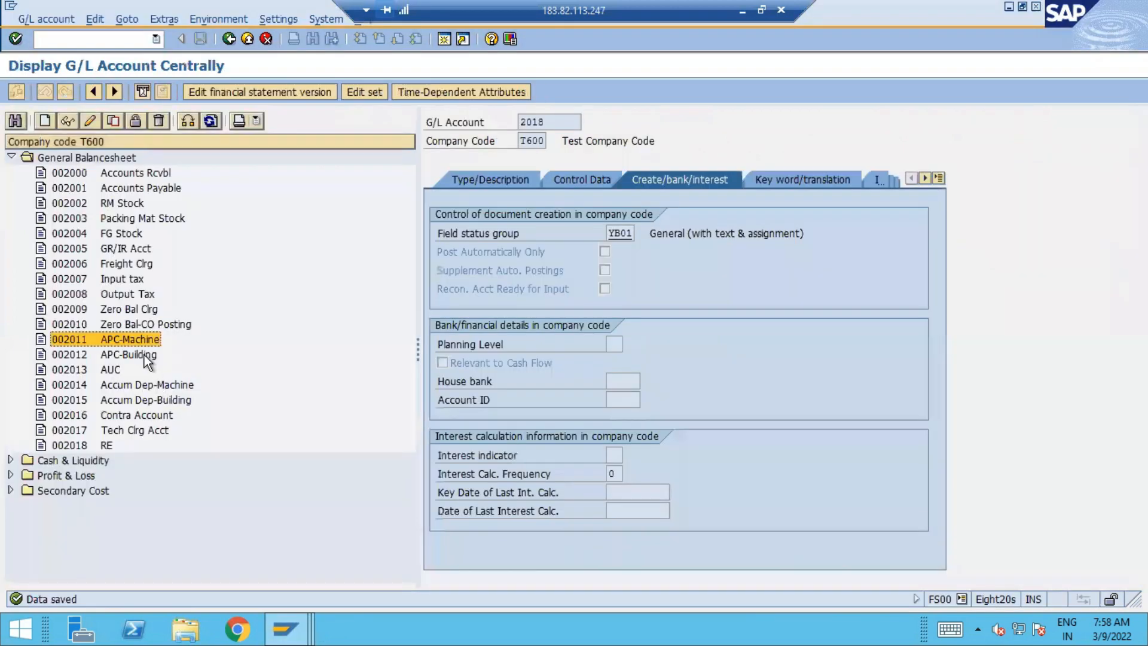
click(93, 430)
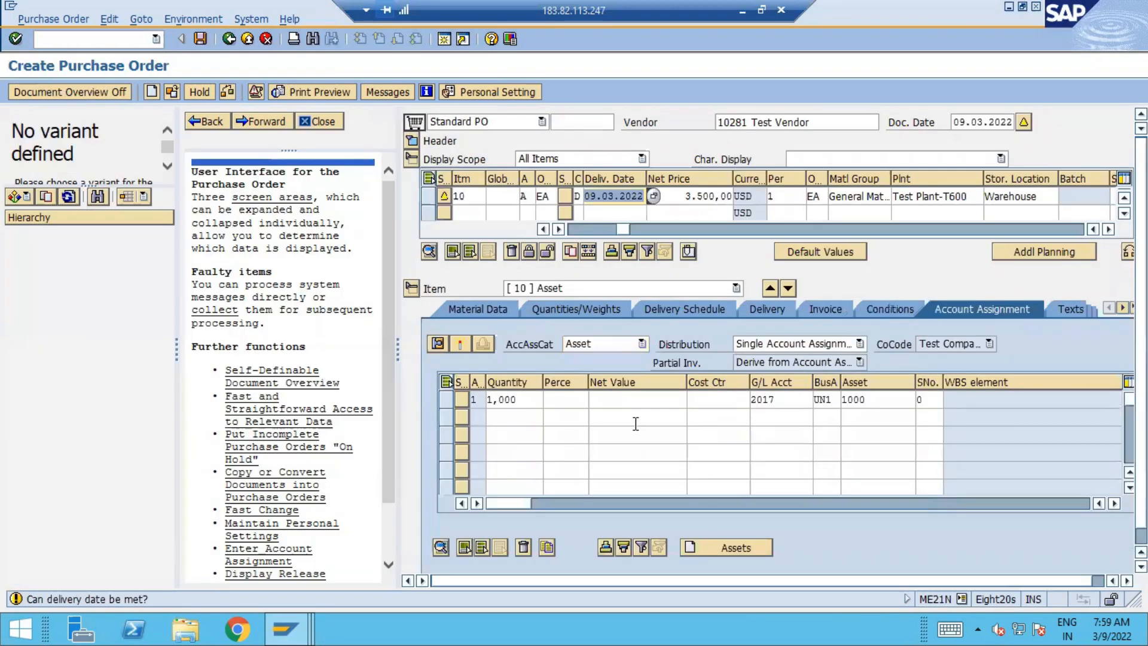
- Recheck the asset in item 10's account assignment and save the purchase order
click(873, 400)
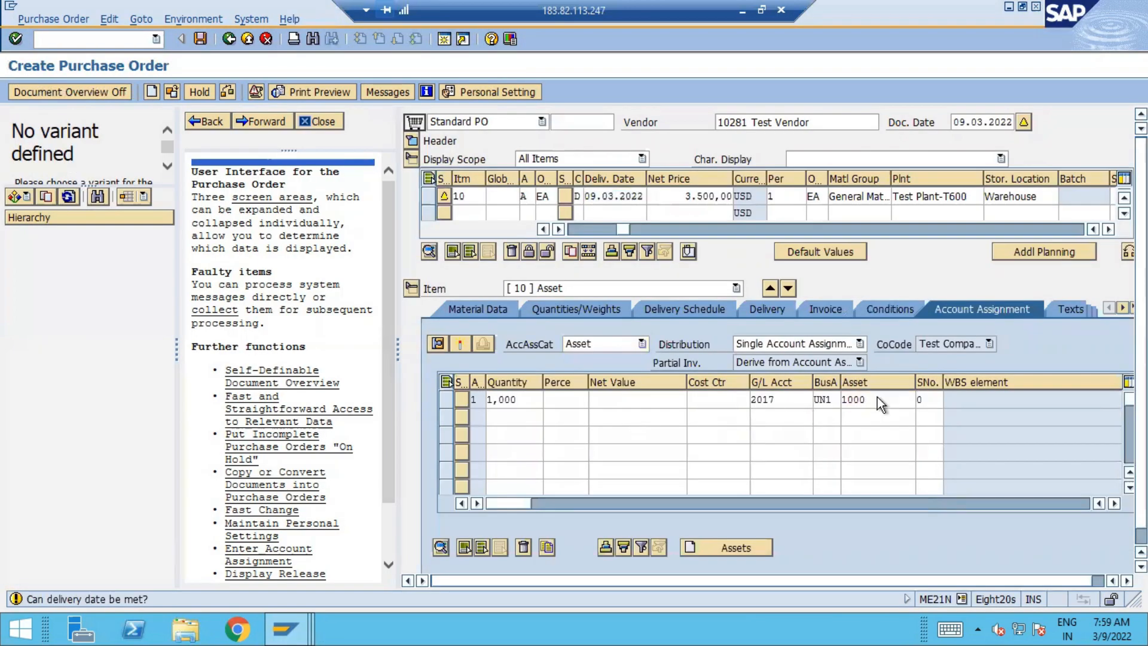
double_click(878, 398)
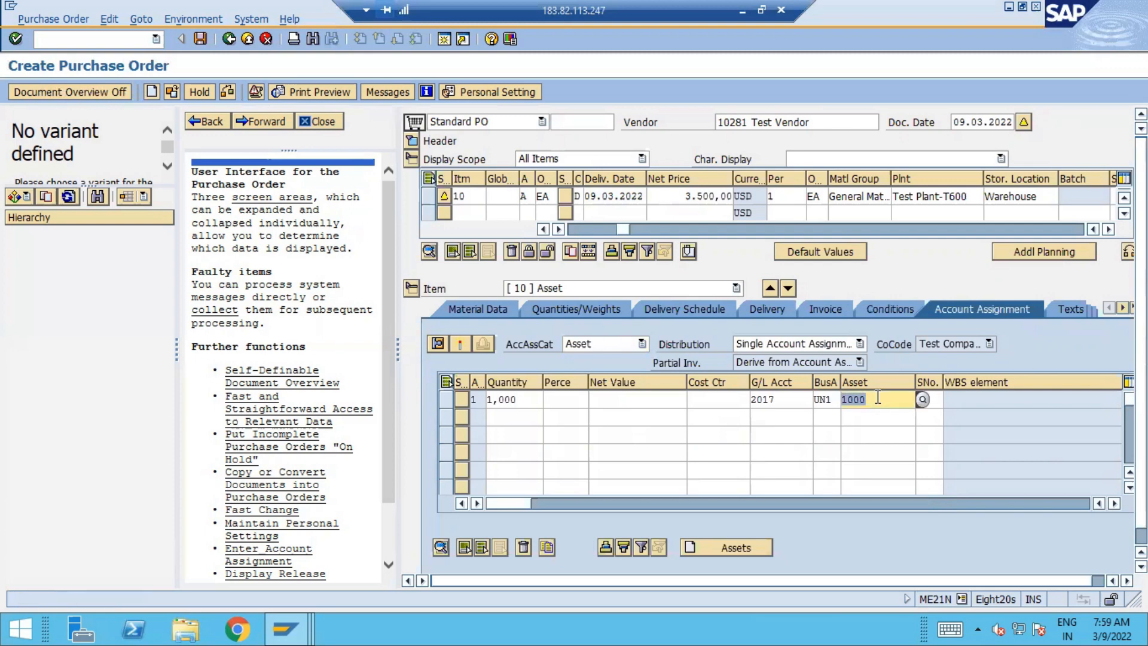
click(203, 41)
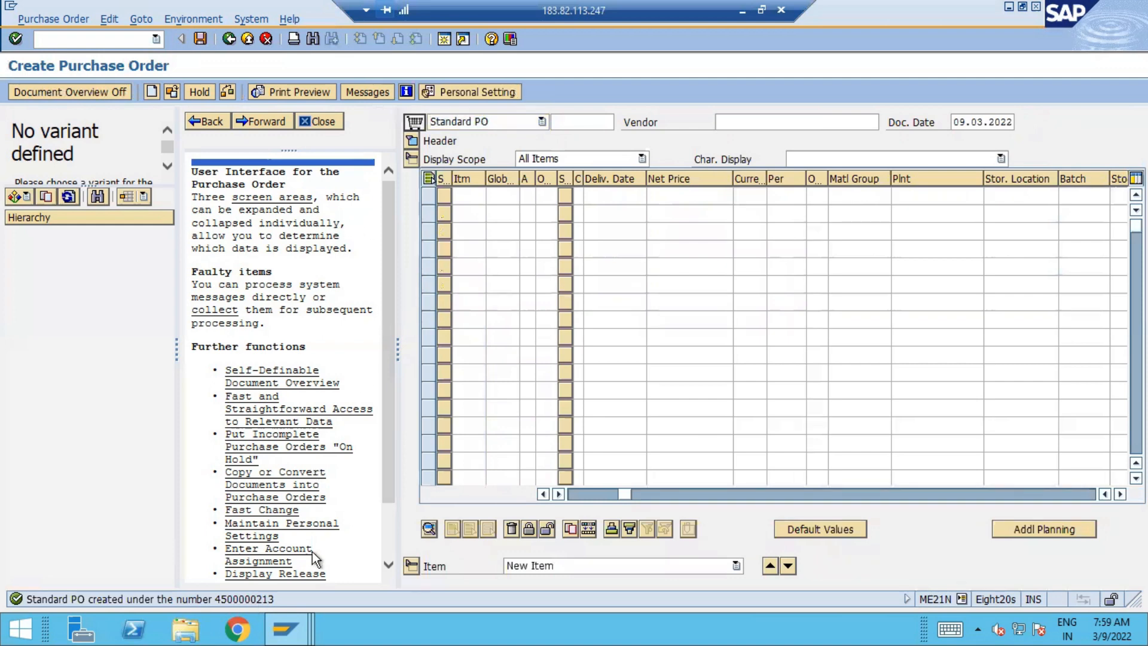
- Copy the new purchase order number from the message and paste it into cell C51 of Sheet2 in the T600 Excel workbook
double_click(245, 598)
drag(266, 106, 336, 106)
key(ctrl+c)
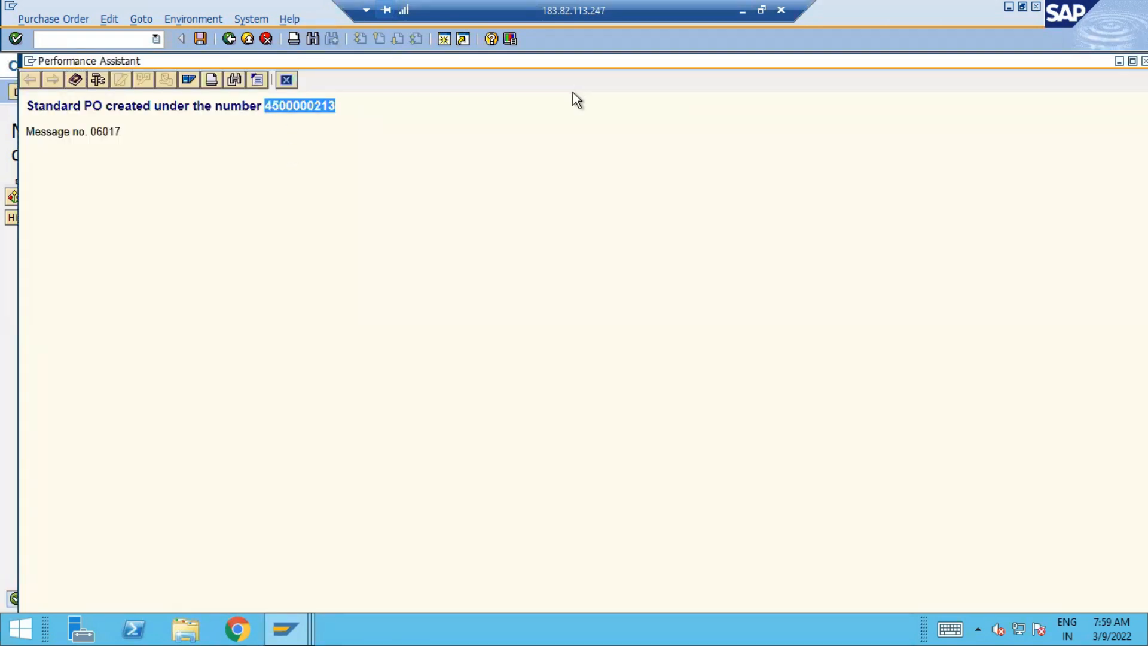
click(742, 10)
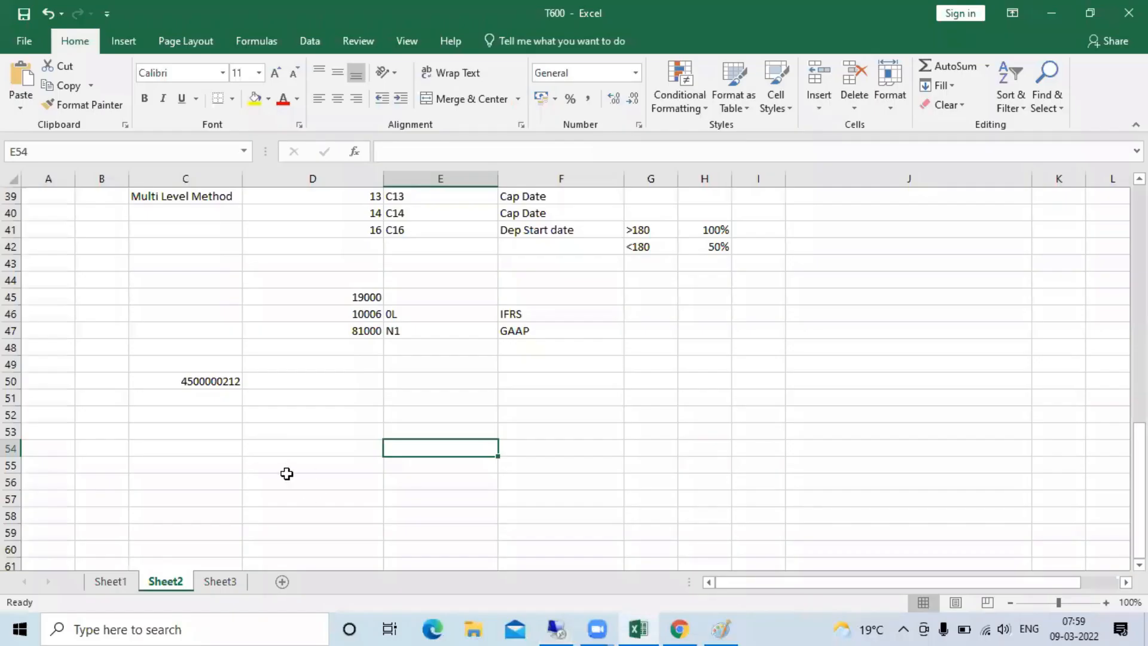
double_click(205, 396)
key(ctrl+v)
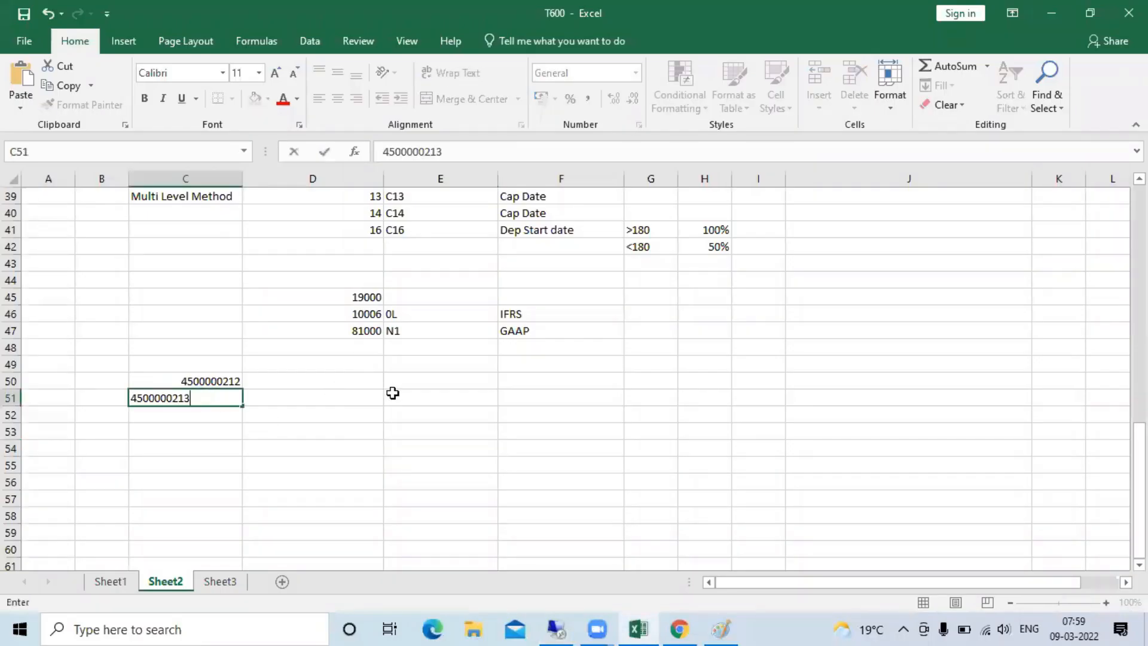
click(392, 393)
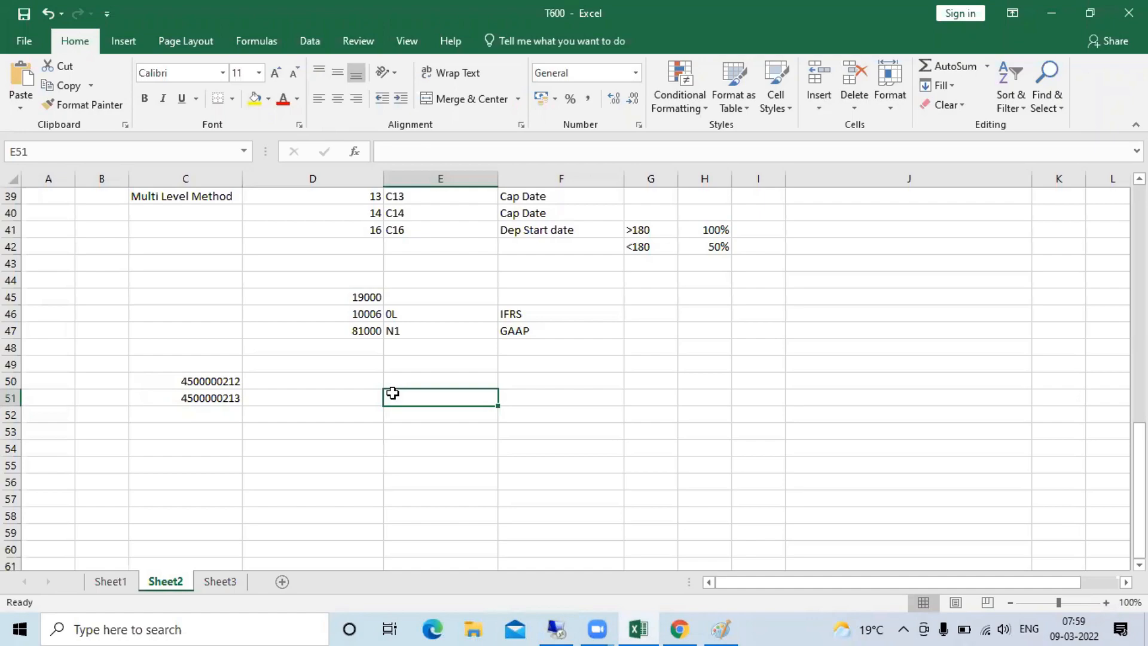
- Switch back to SAP, close the message help, leave purchase order creation and start transaction MIGO
click(565, 628)
click(283, 80)
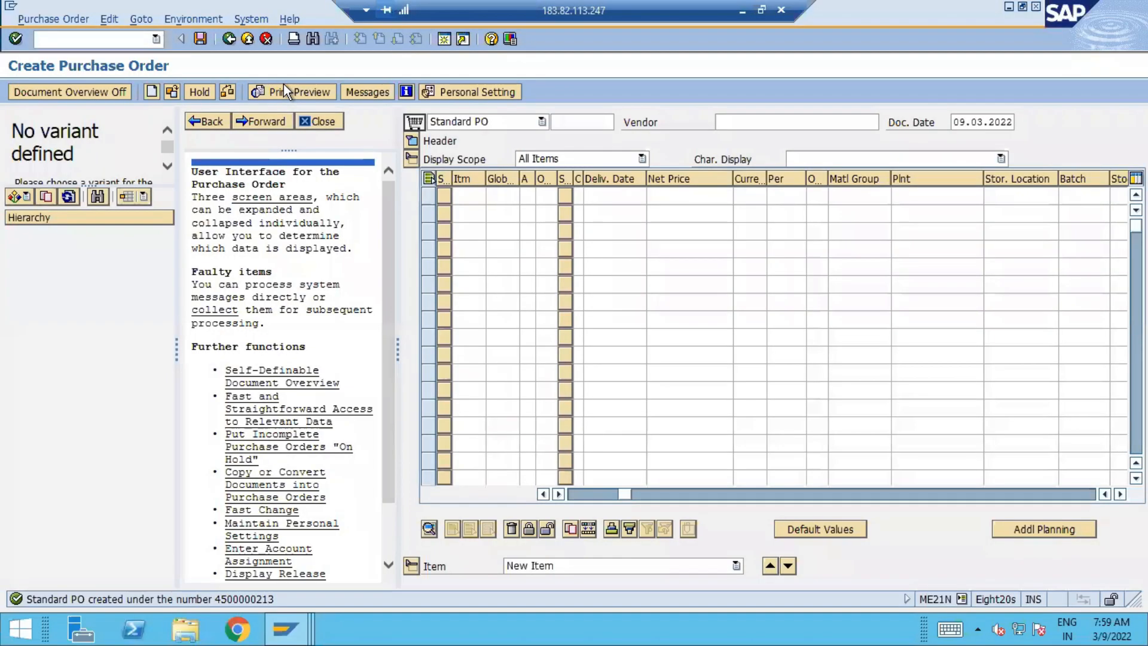
click(94, 36)
text(/)
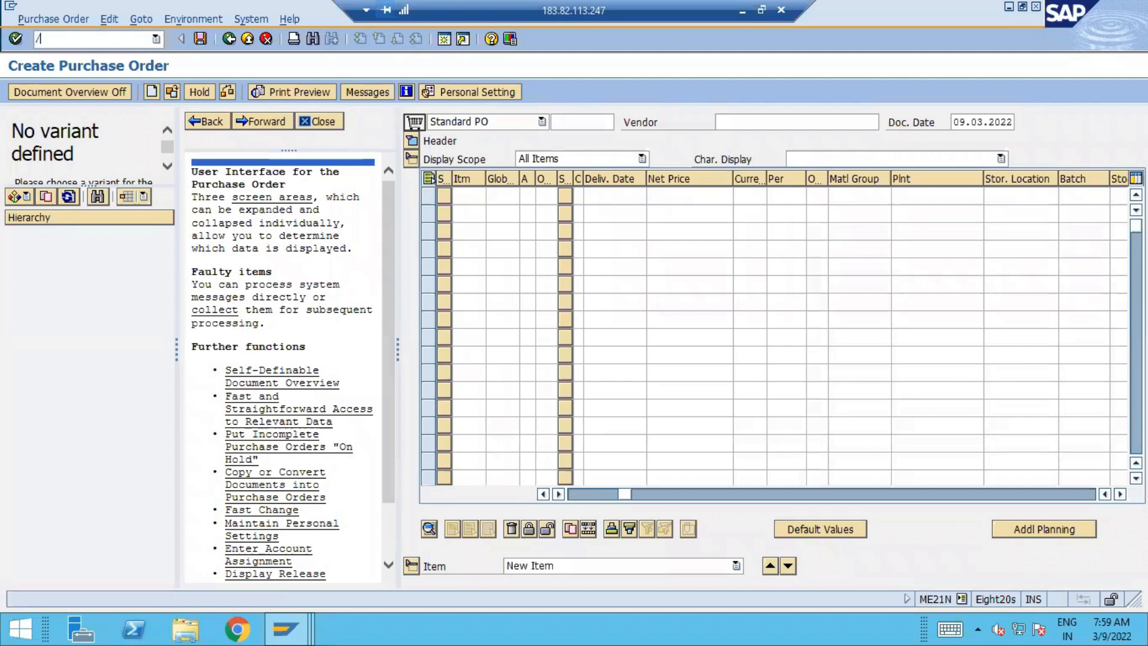
text(NMOGO)
key(Return)
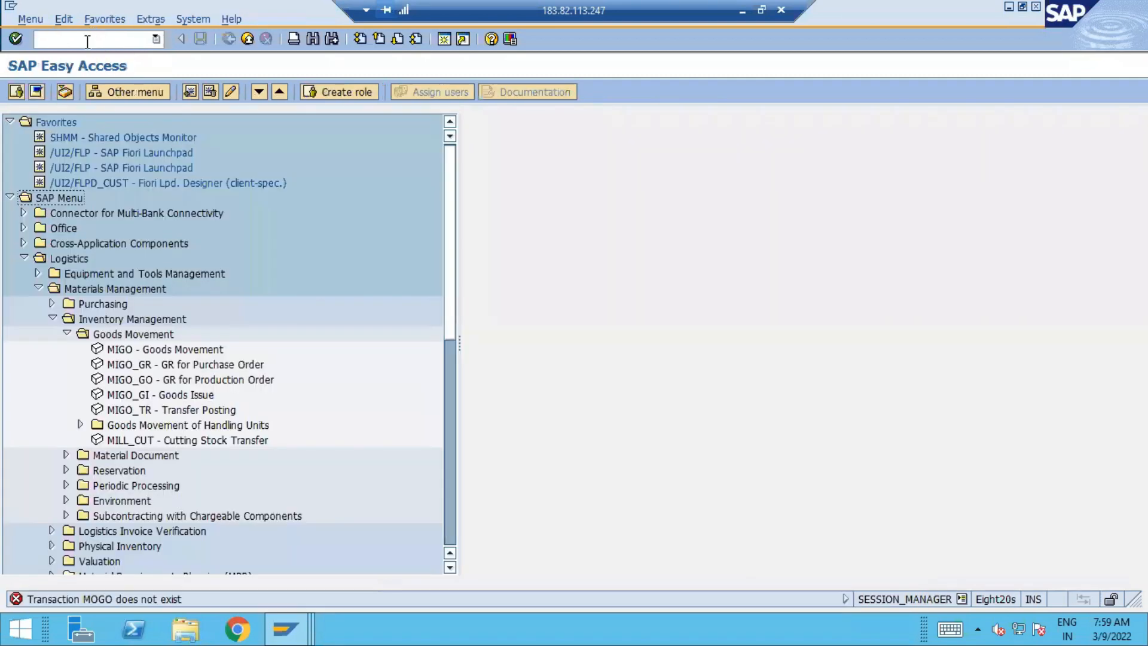
text(MIGO)
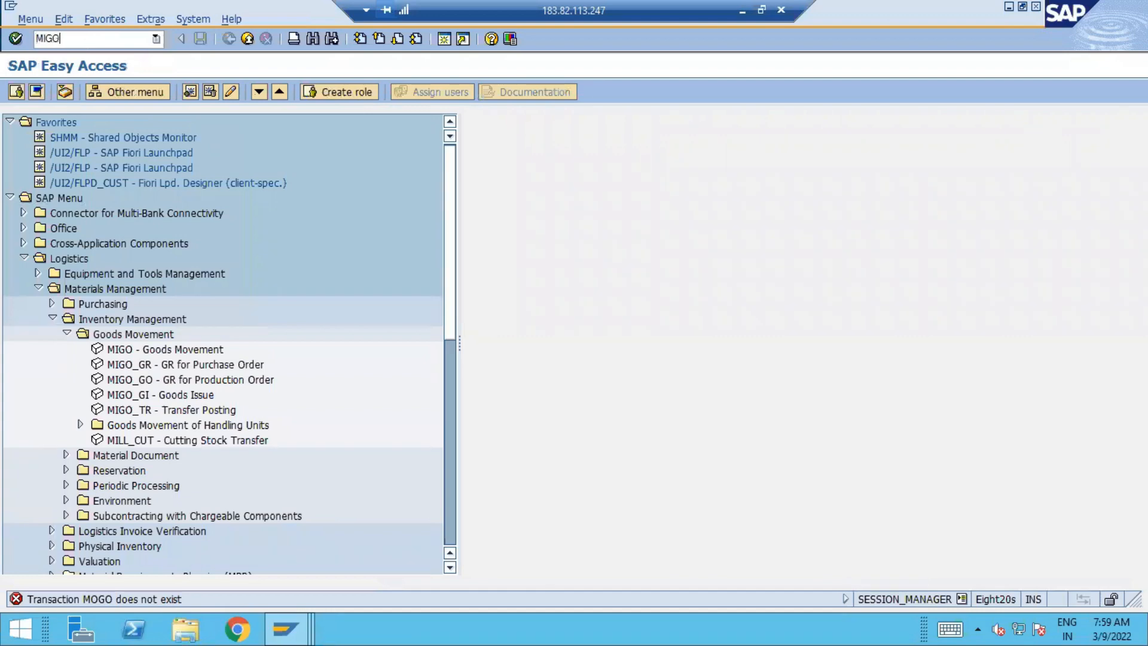
key(Return)
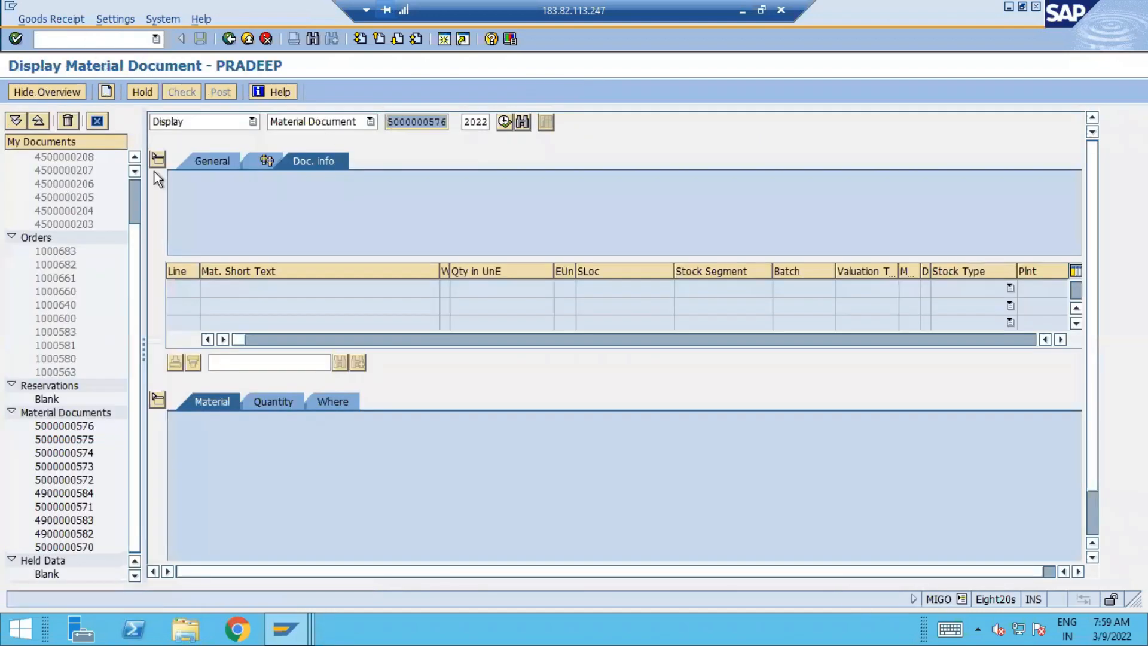
- Set the transaction to Goods Receipt against a purchase order and load the order using the copied number
click(195, 121)
click(203, 148)
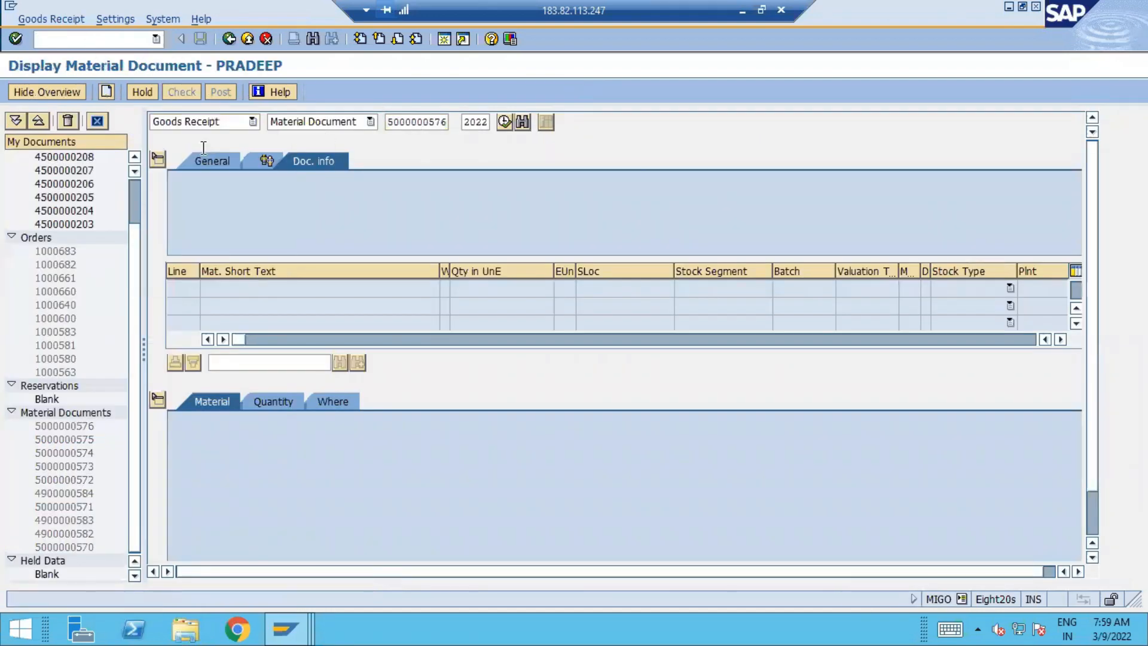
click(416, 122)
key(ctrl+v)
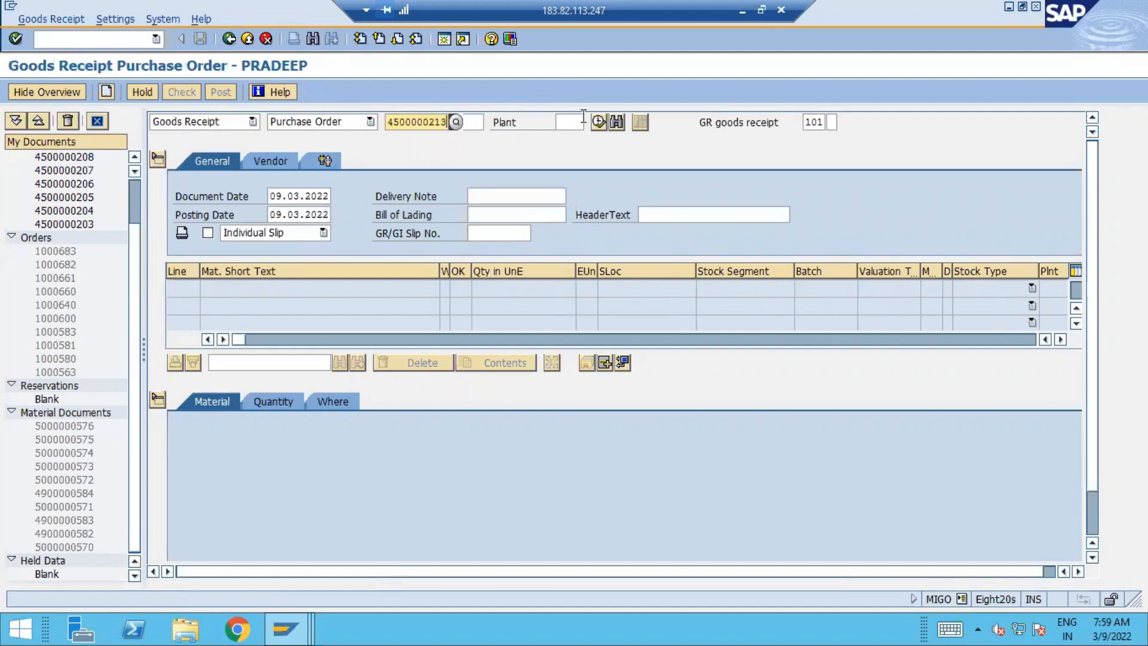
click(595, 123)
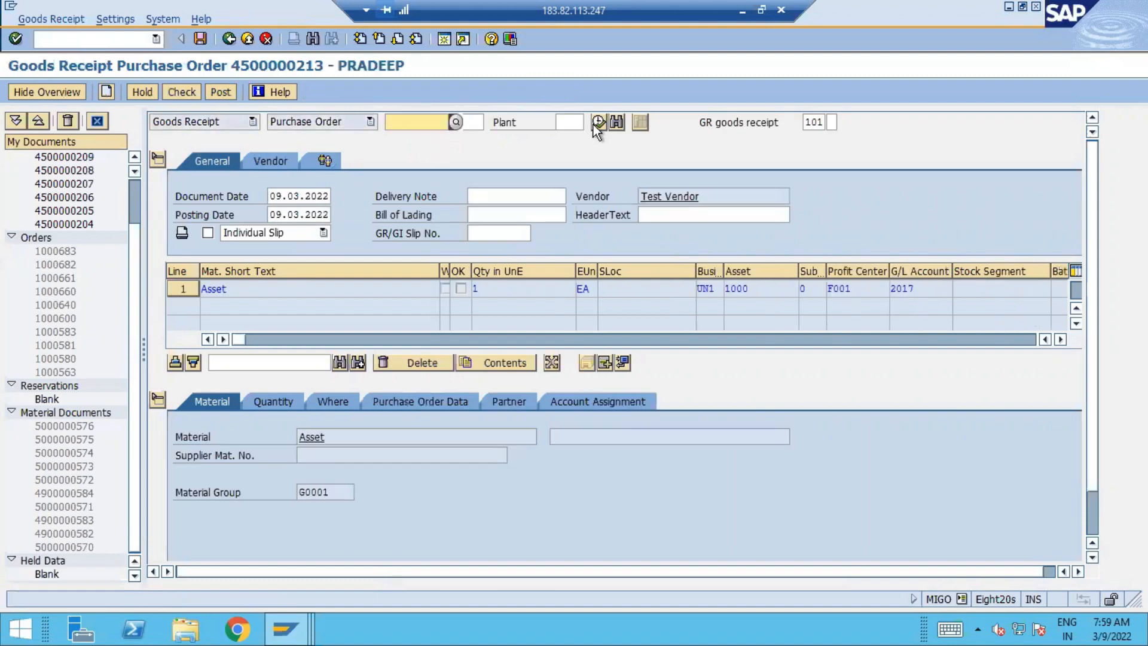
- Mark the Asset line as Item OK and post the goods receipt
scroll(946, 370, down, 3)
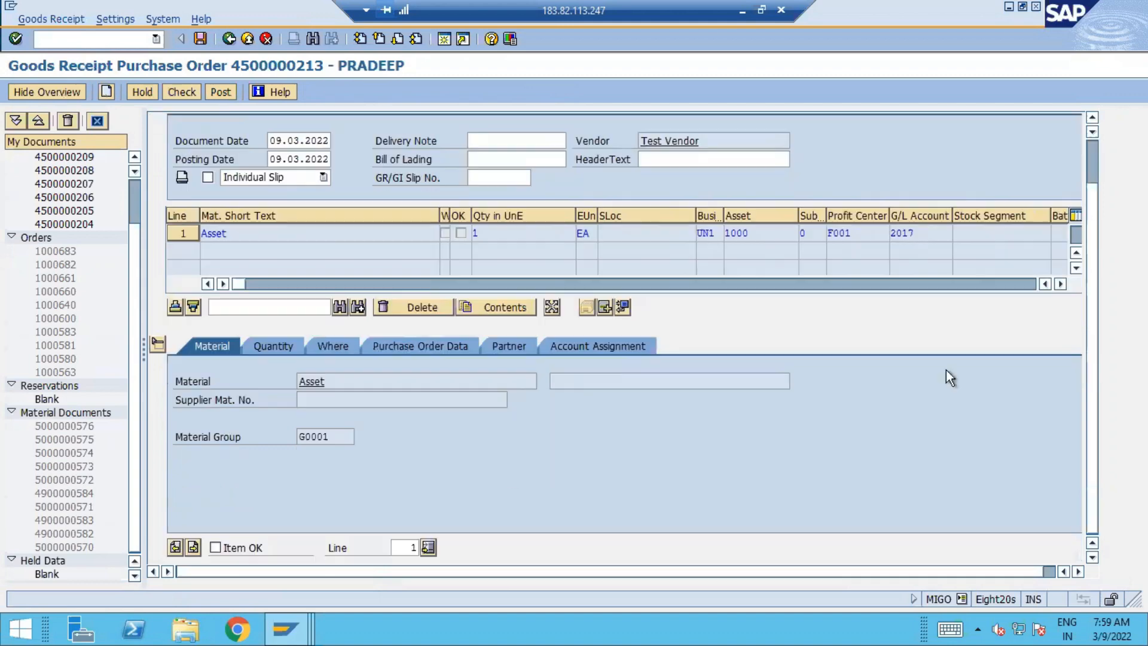
click(244, 544)
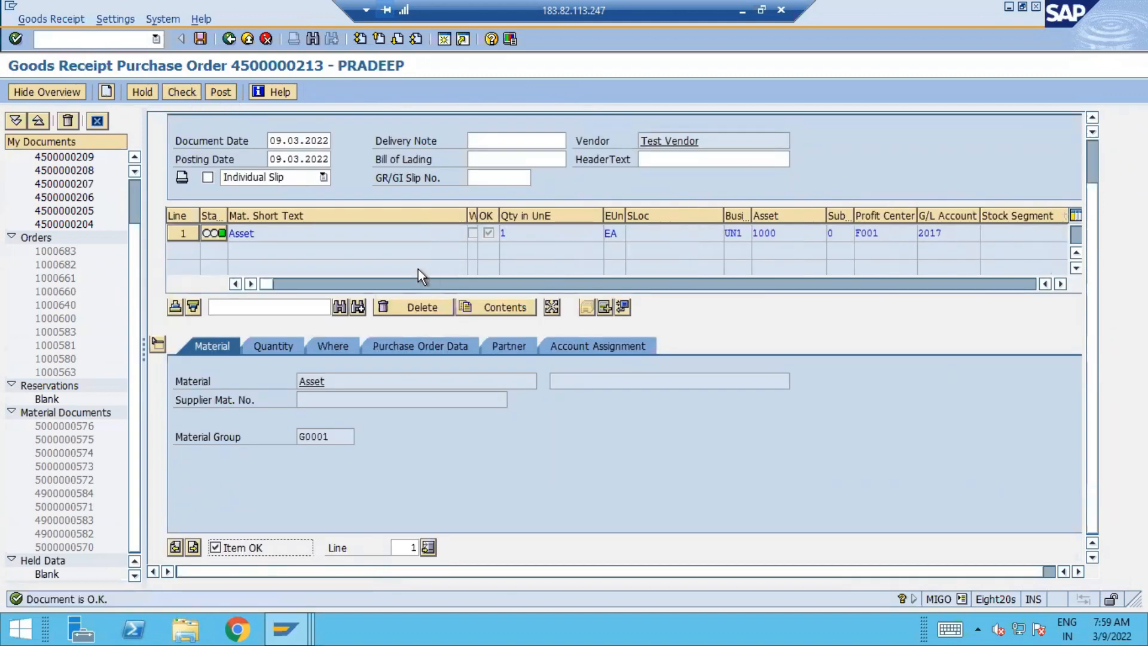
click(214, 91)
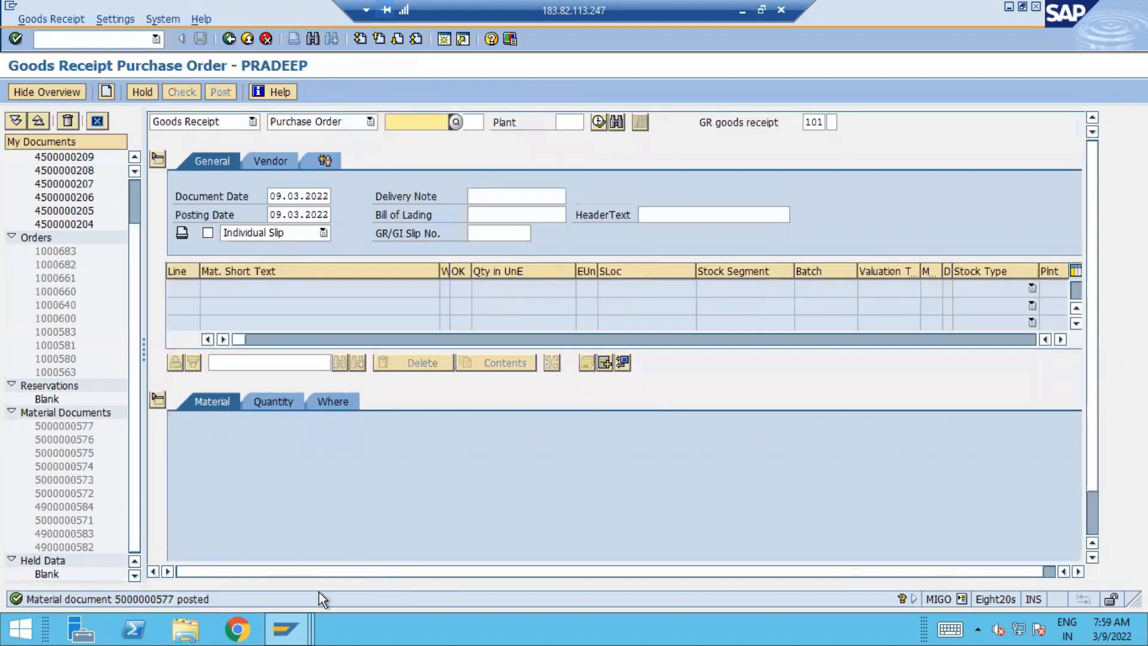
- Switch to the Asset Explorer and refresh the values of asset 1000 to check the goods receipt's effect
click(290, 629)
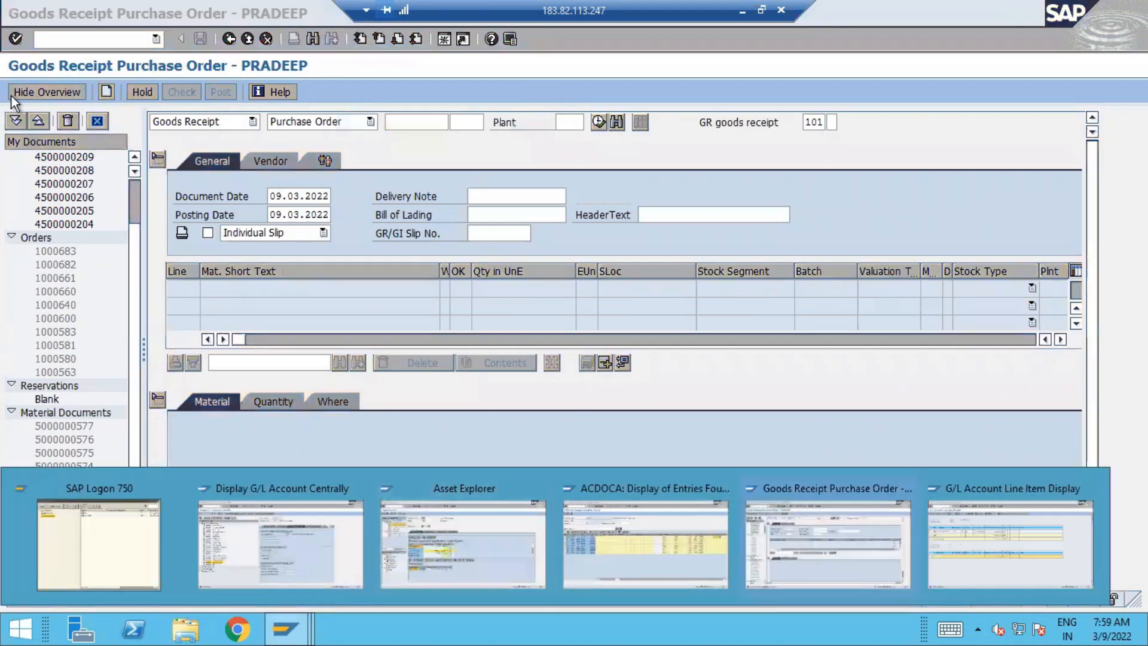
click(474, 506)
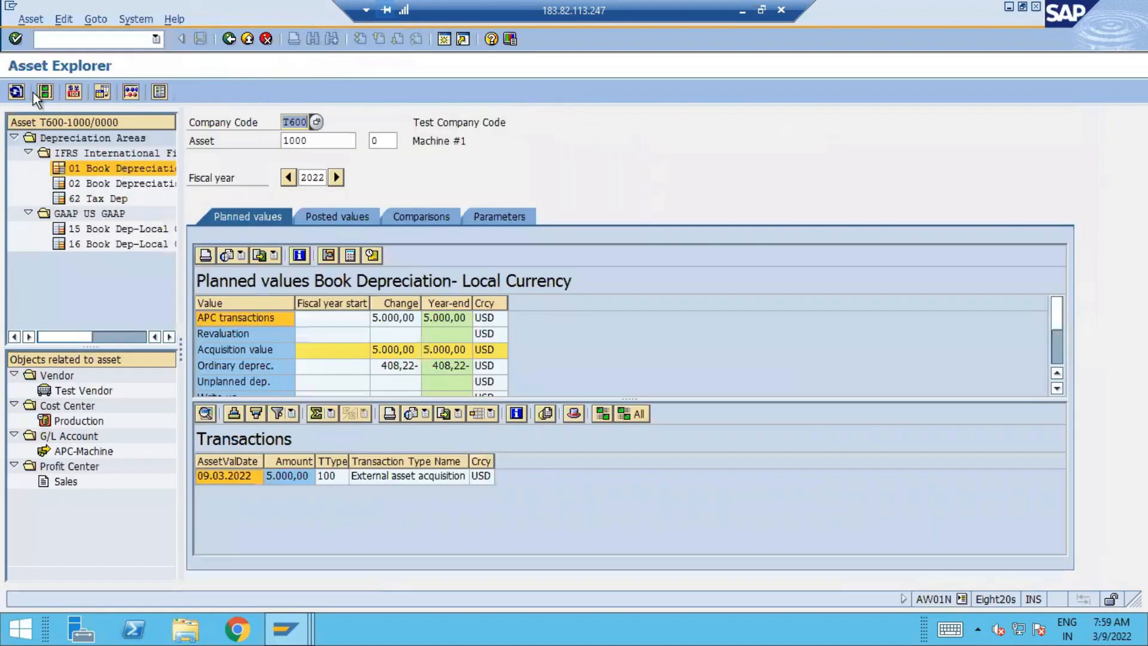
click(15, 92)
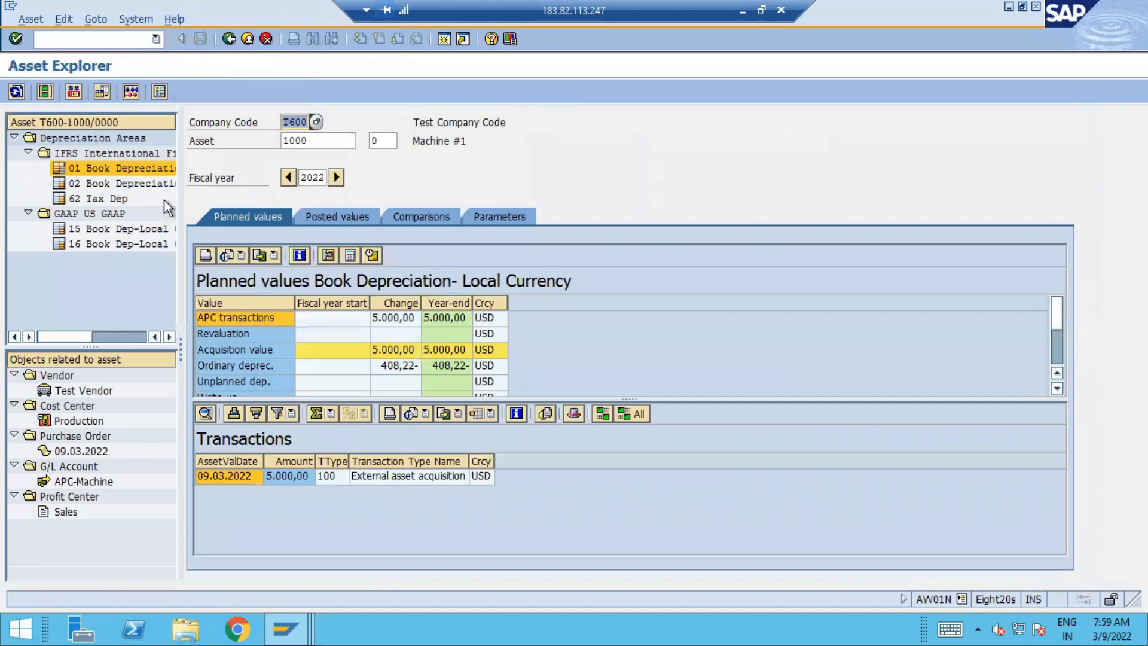
- Switch from the Asset Explorer to the goods receipt session and start transaction MIRO
click(285, 629)
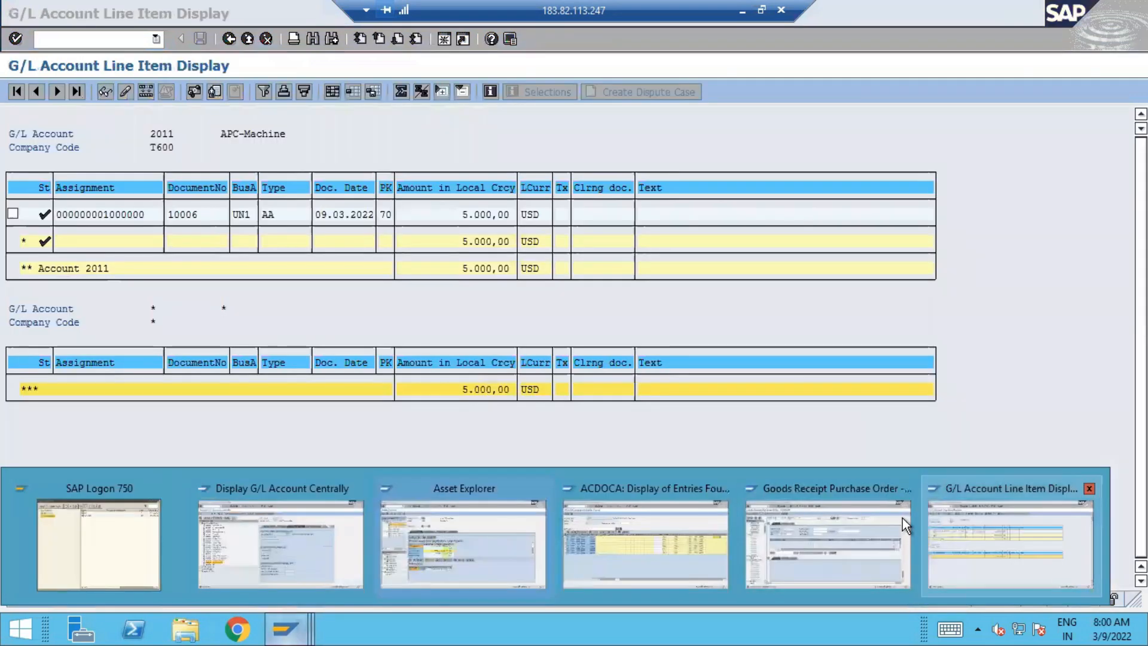
click(902, 518)
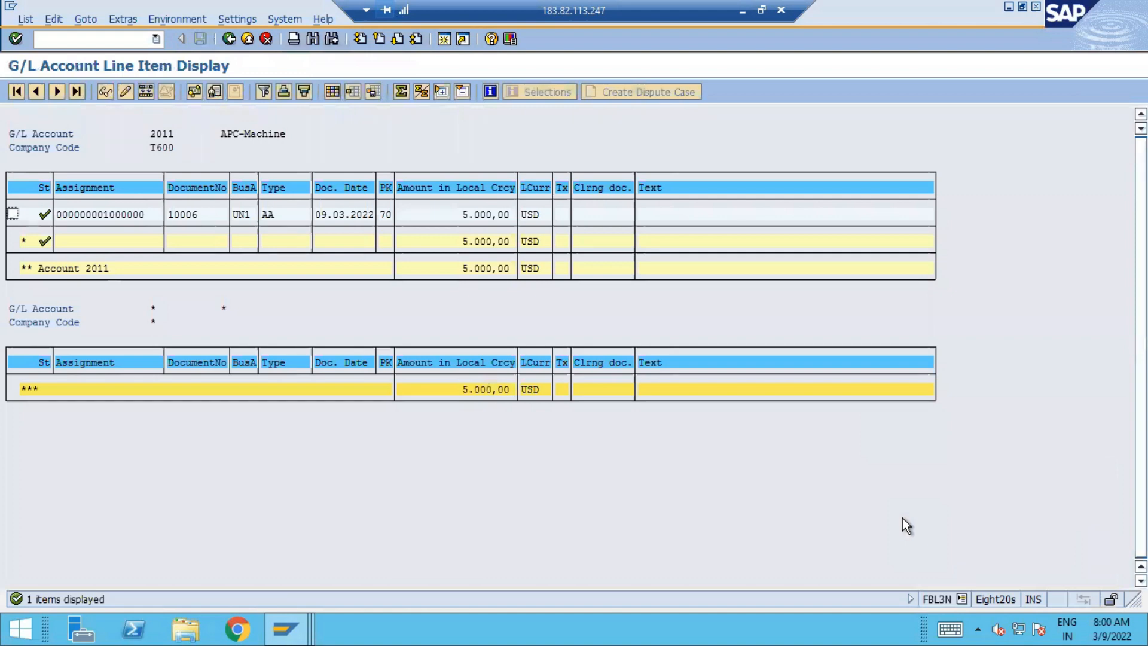
mouse_move(293, 623)
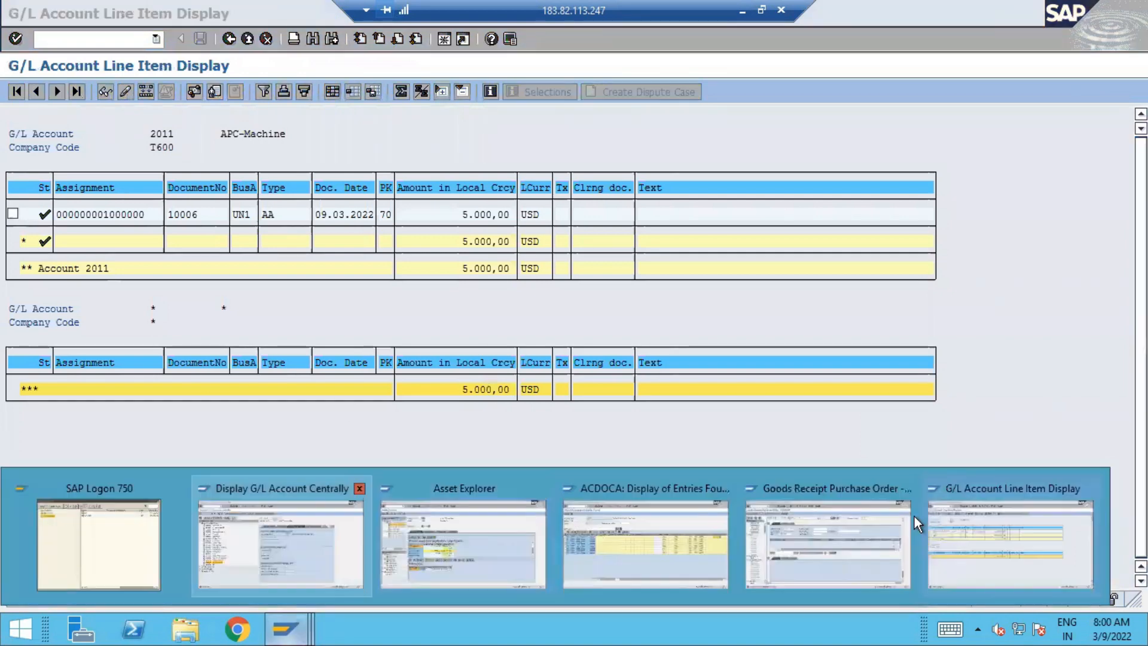
click(859, 518)
click(80, 38)
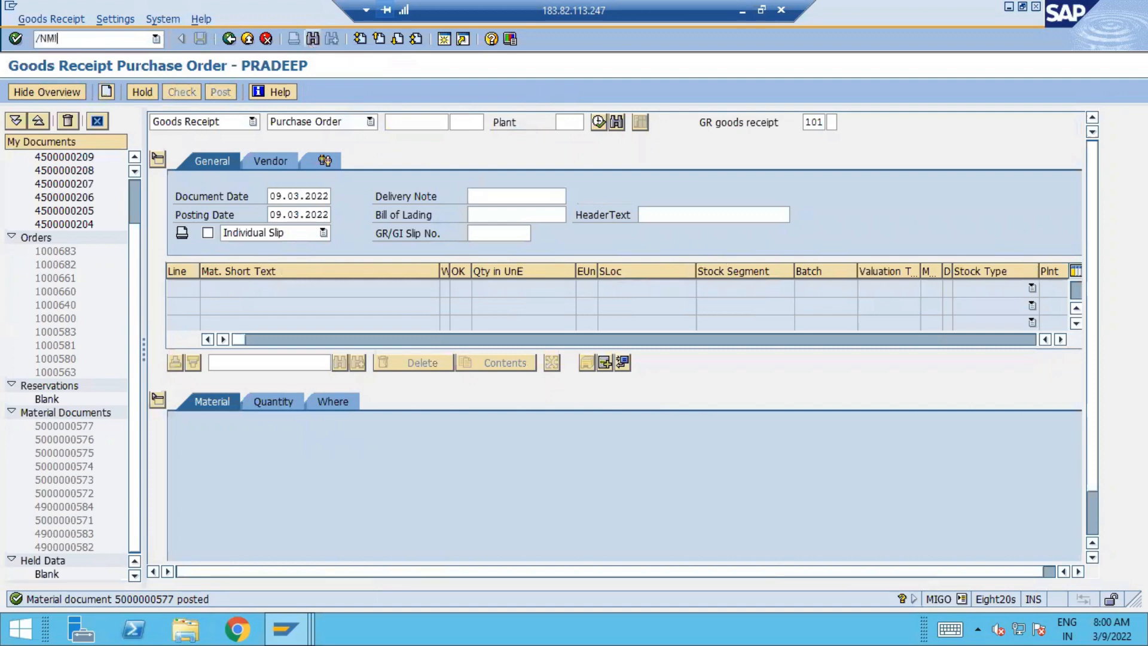
key(Return)
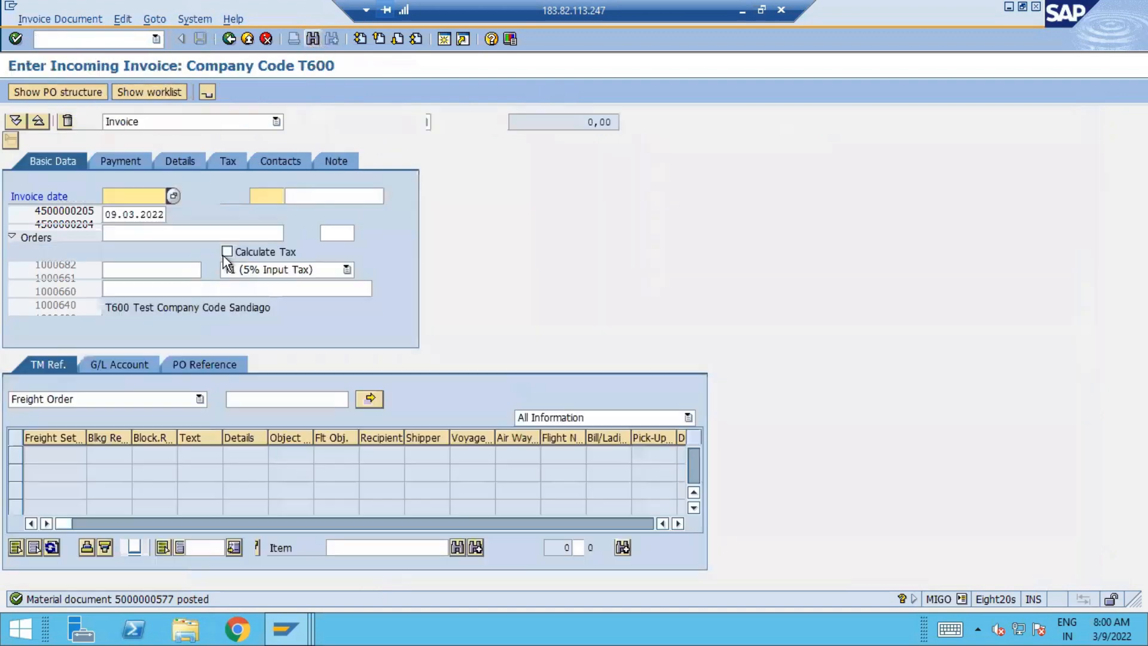
- Enter the copied purchase order number as the invoice reference and set the invoice date to 09.03.2022
click(323, 196)
key(ctrl+v)
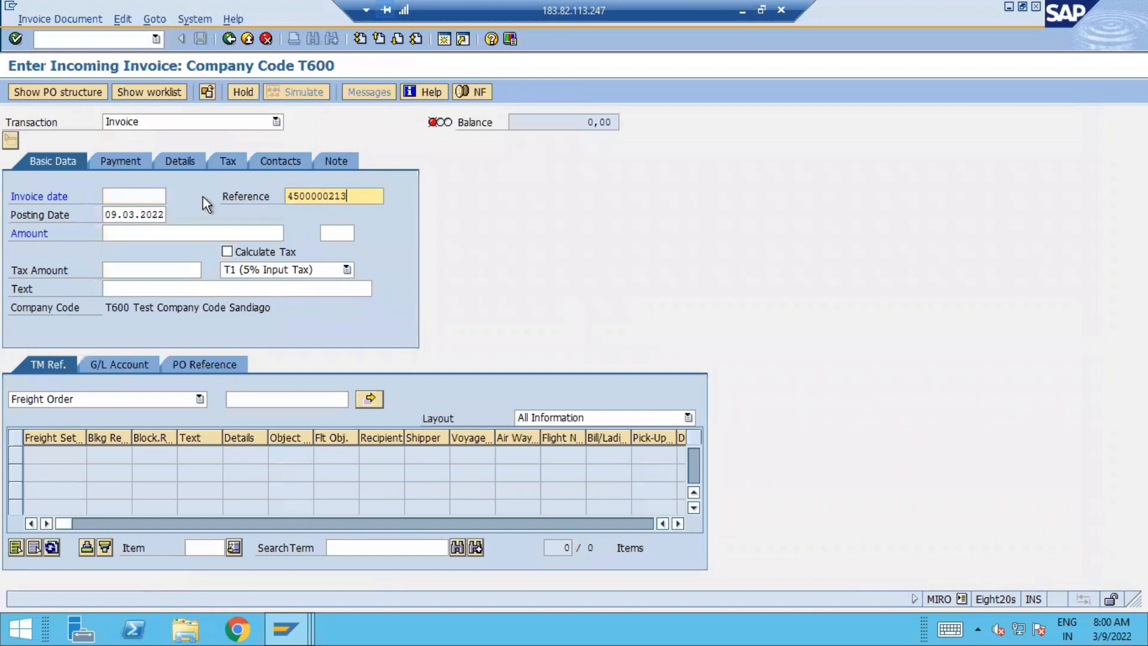
click(147, 197)
click(171, 196)
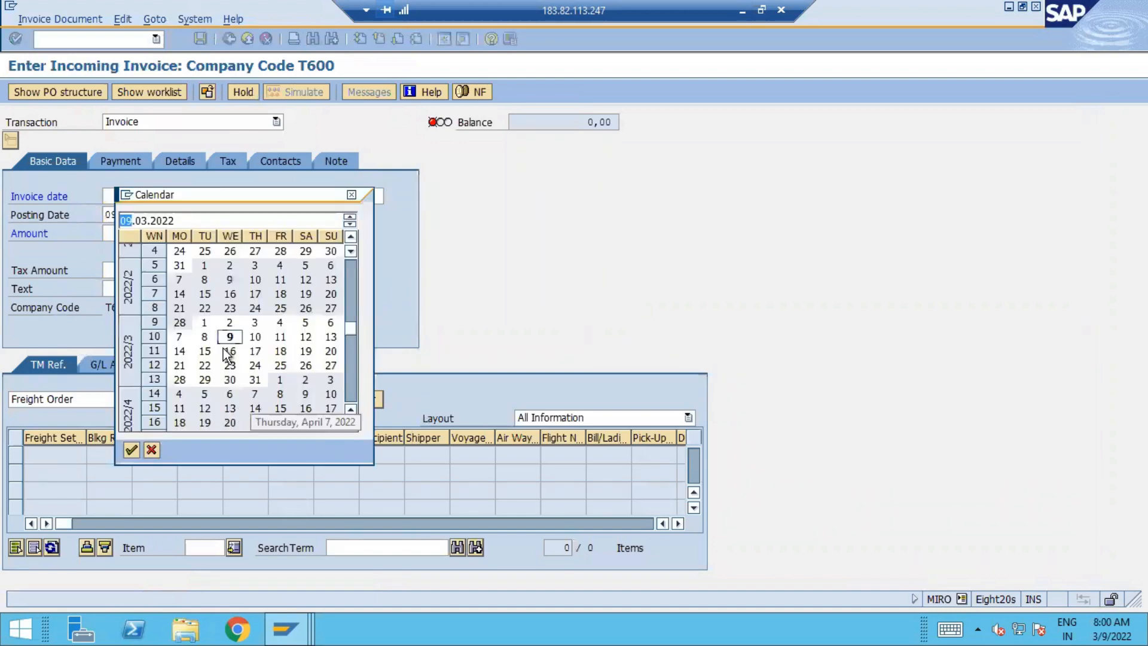
double_click(228, 337)
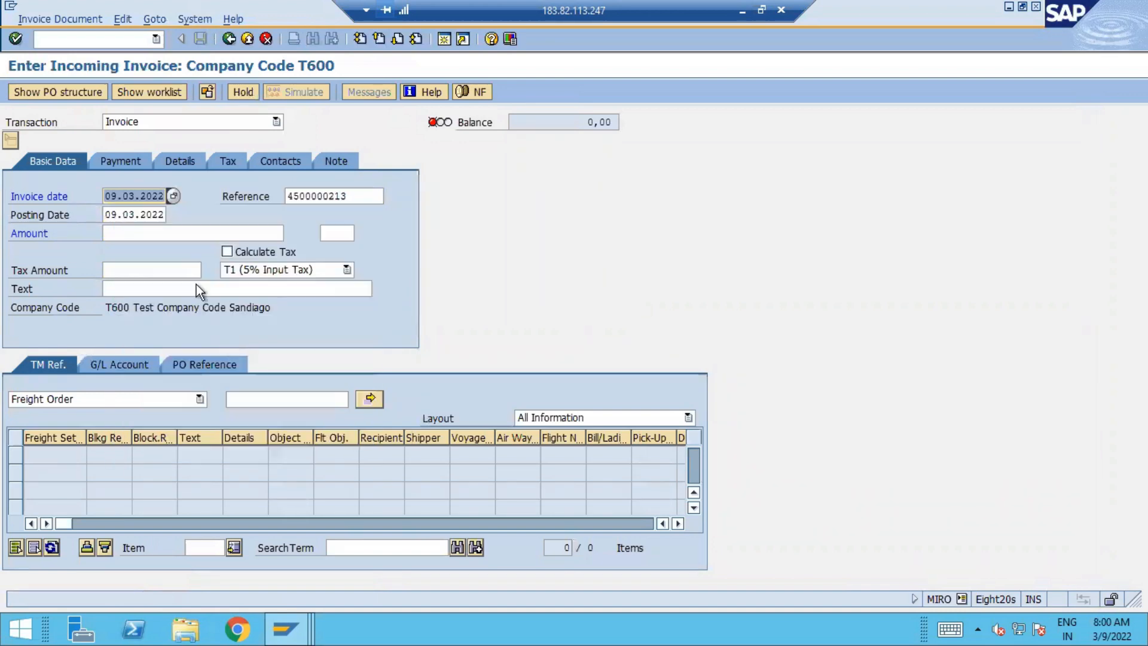
- Turn on tax calculation and adopt the items of the copied purchase order into the invoice
click(258, 254)
click(231, 366)
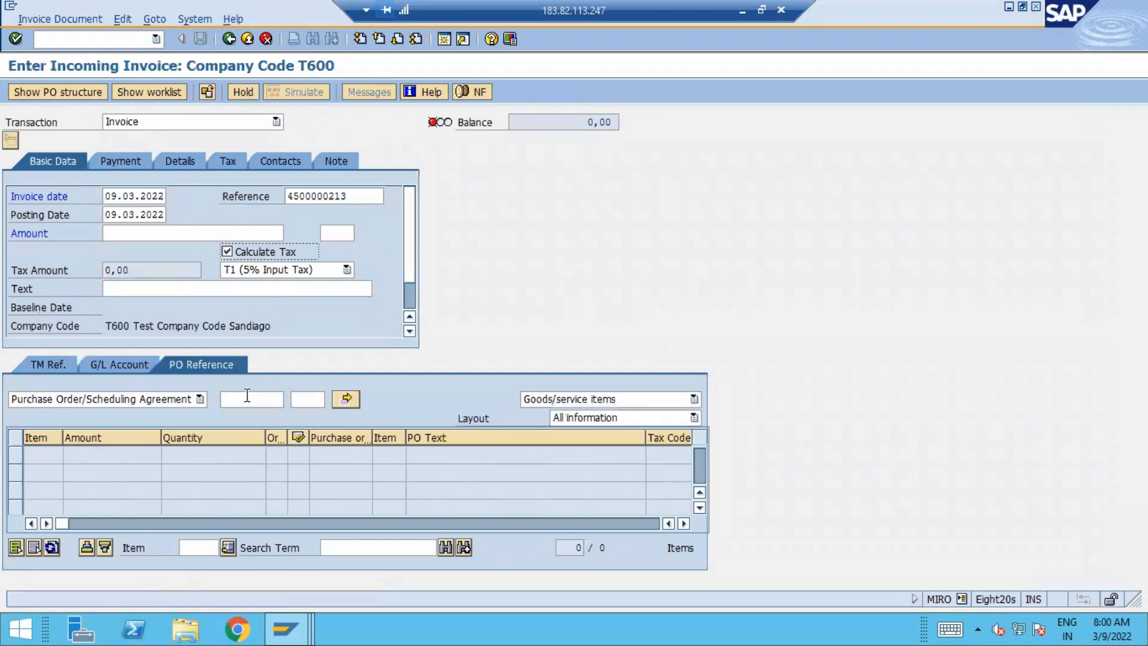
key(ctrl+v)
click(353, 399)
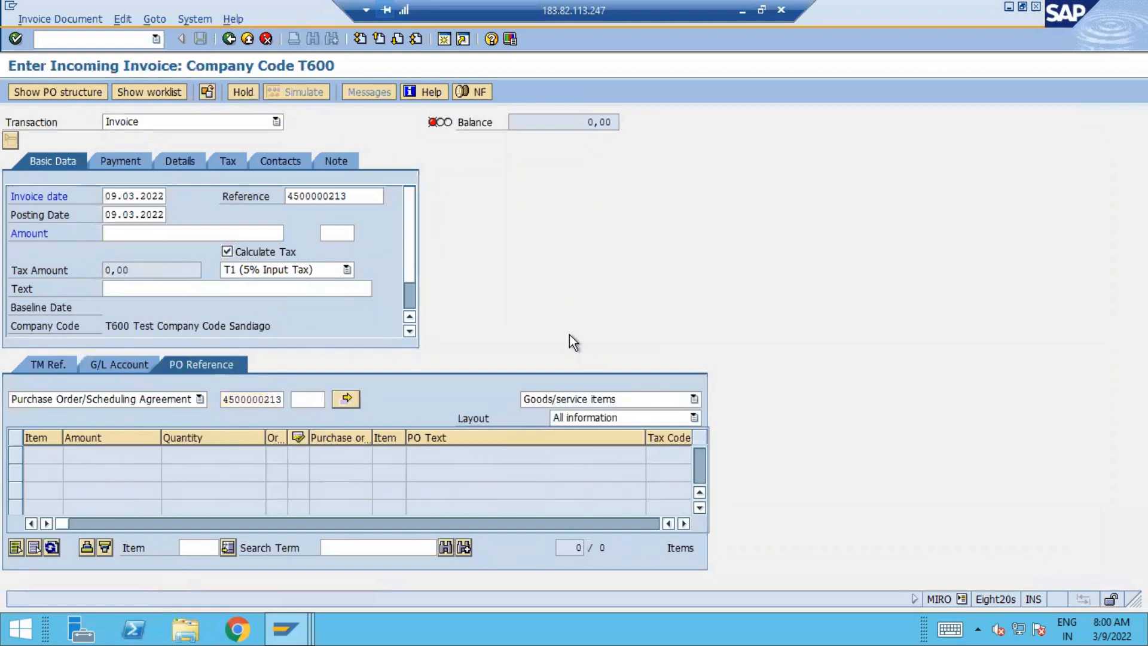
click(103, 395)
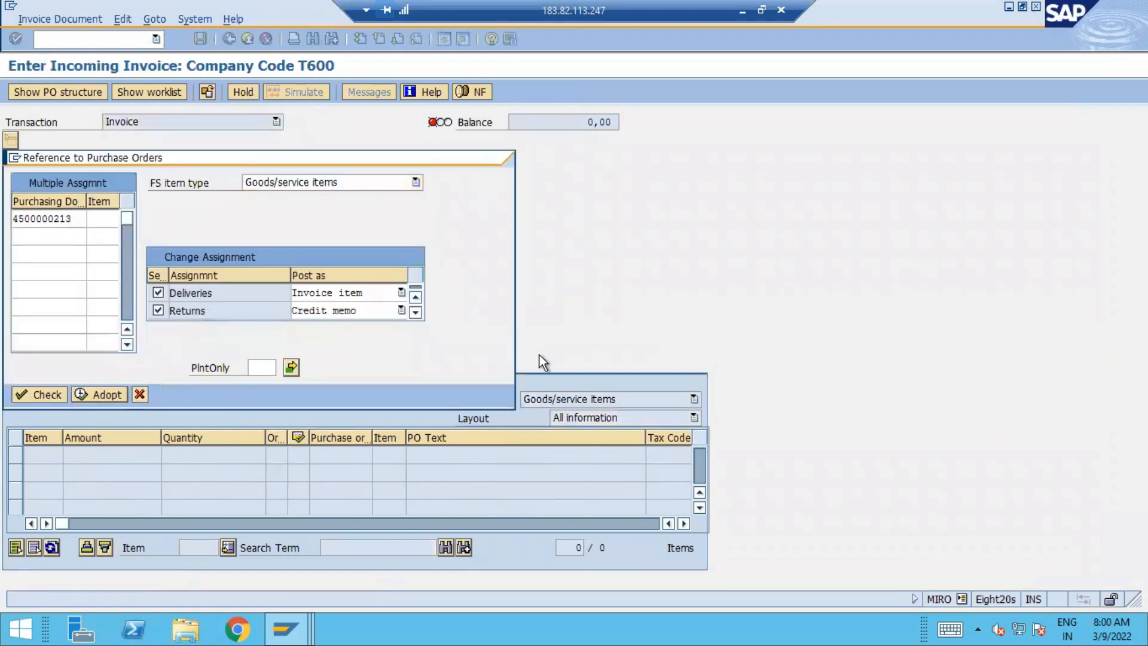
- Set the invoice amount to 3675 USD
click(150, 233)
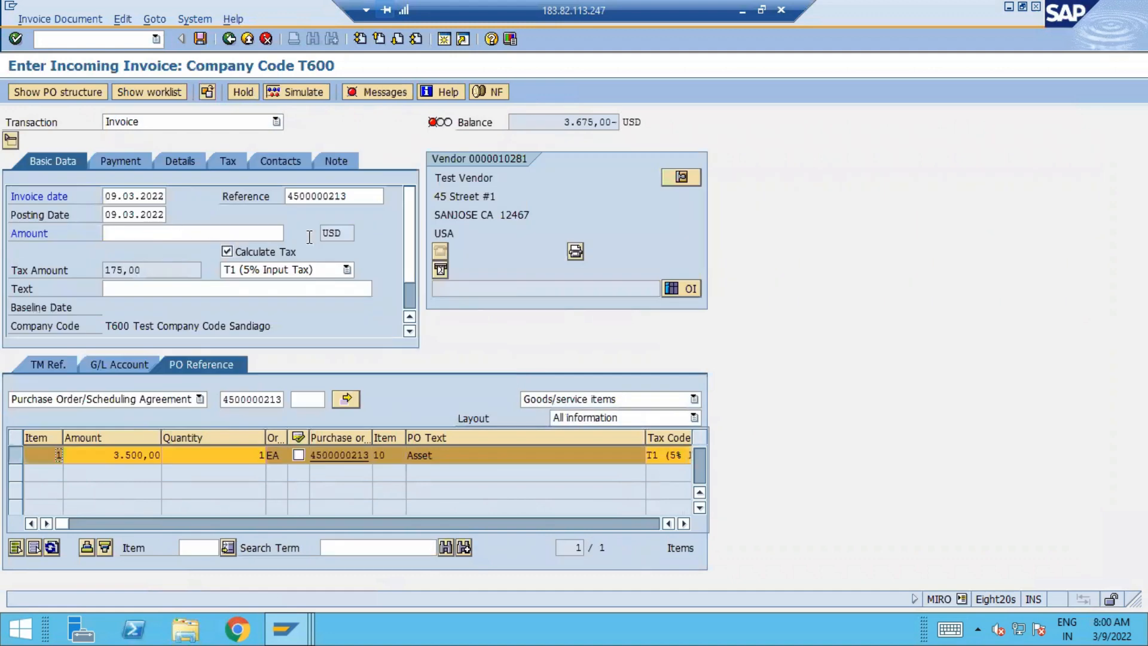
text(3)
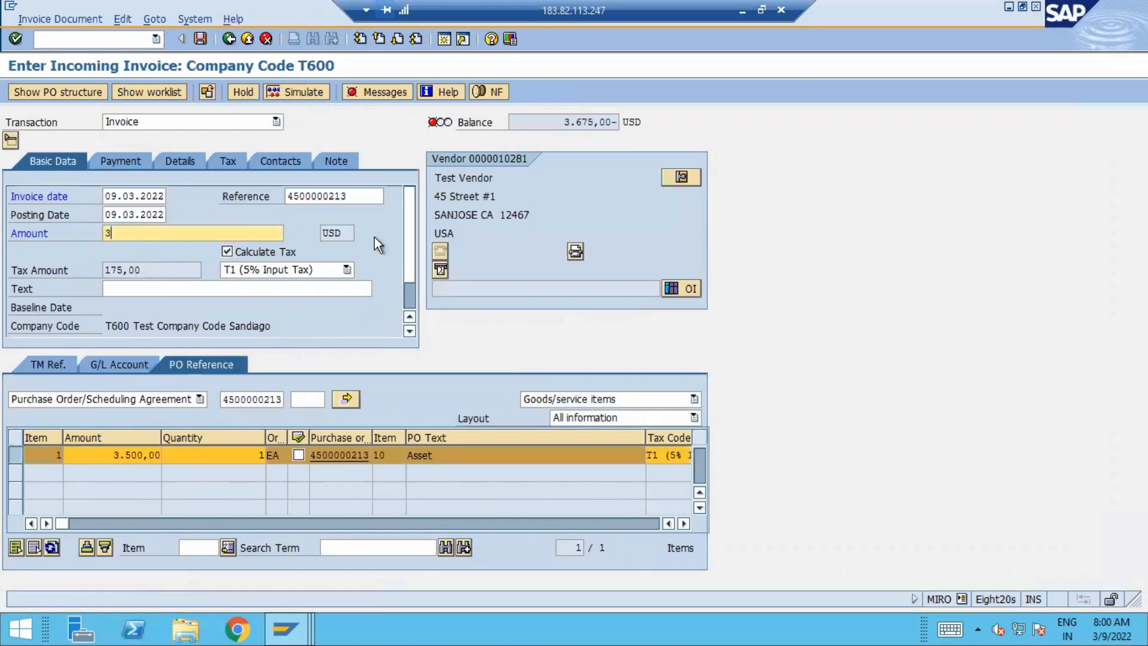
text(675)
key(Return)
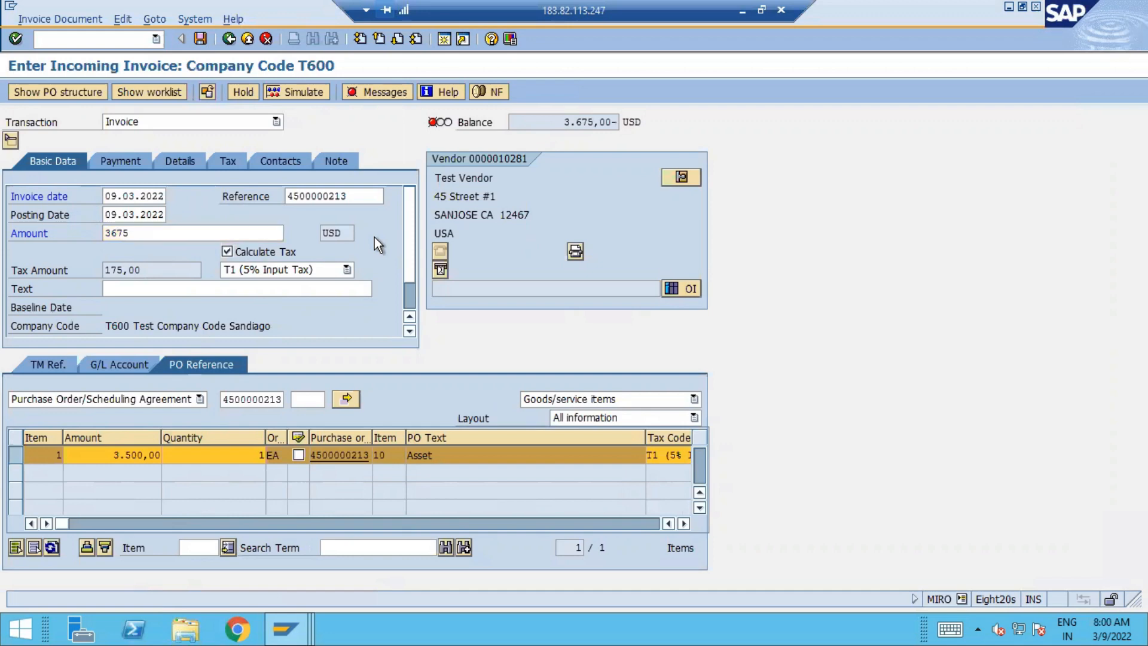
- Set the payment baseline date to 09.03.2022 and post the invoice
click(135, 196)
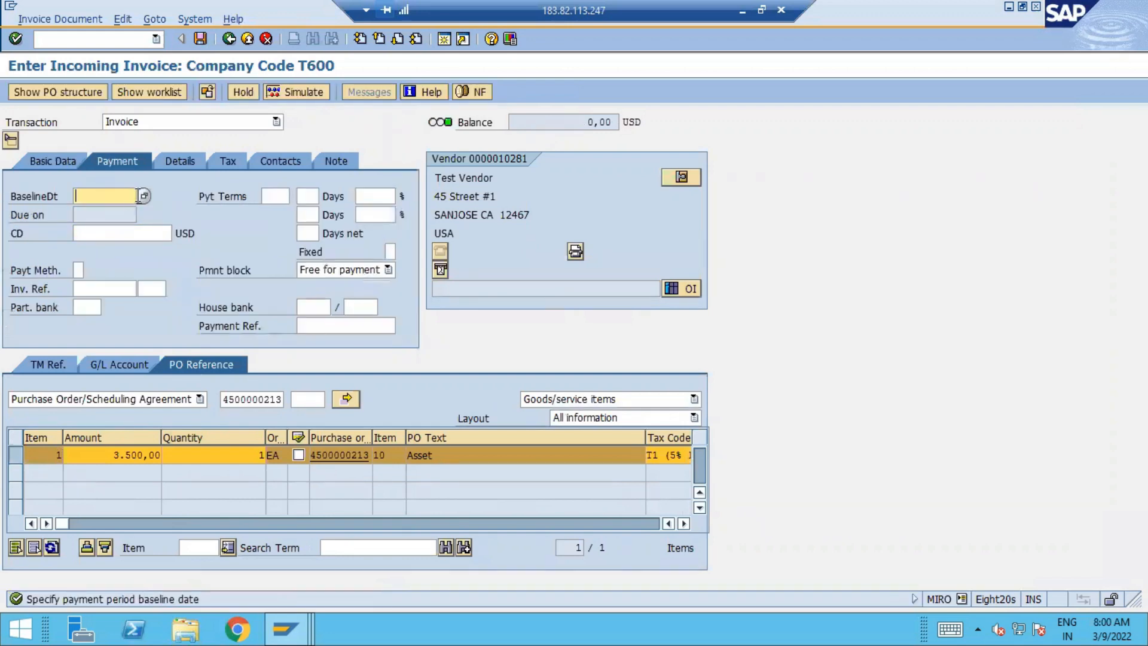
click(139, 196)
double_click(233, 340)
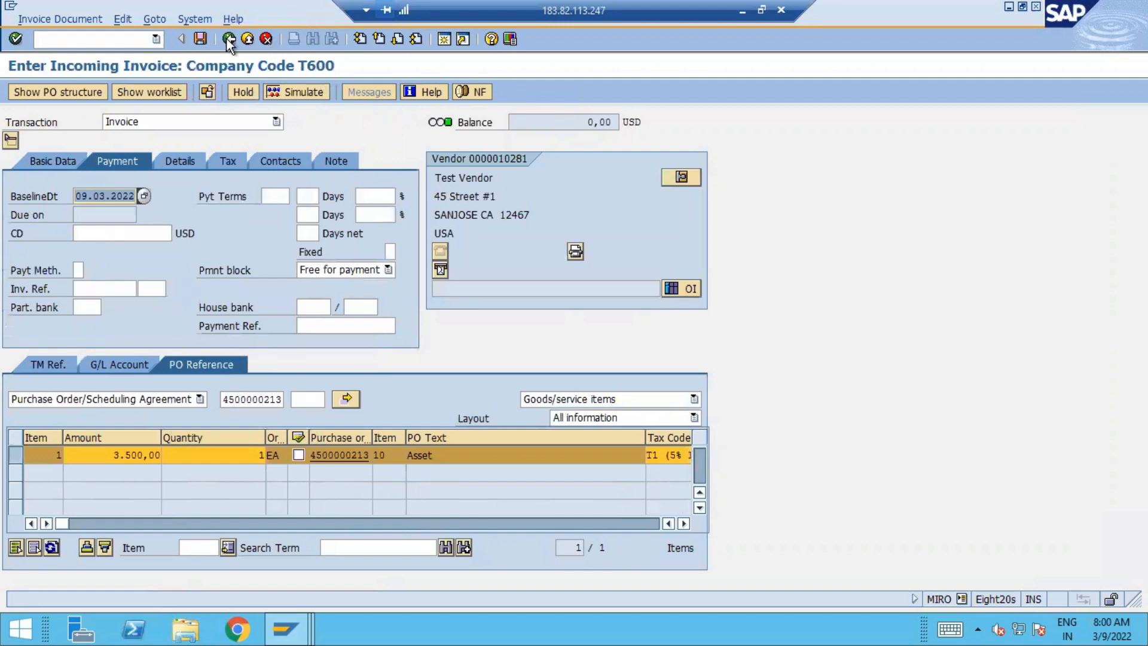
click(202, 38)
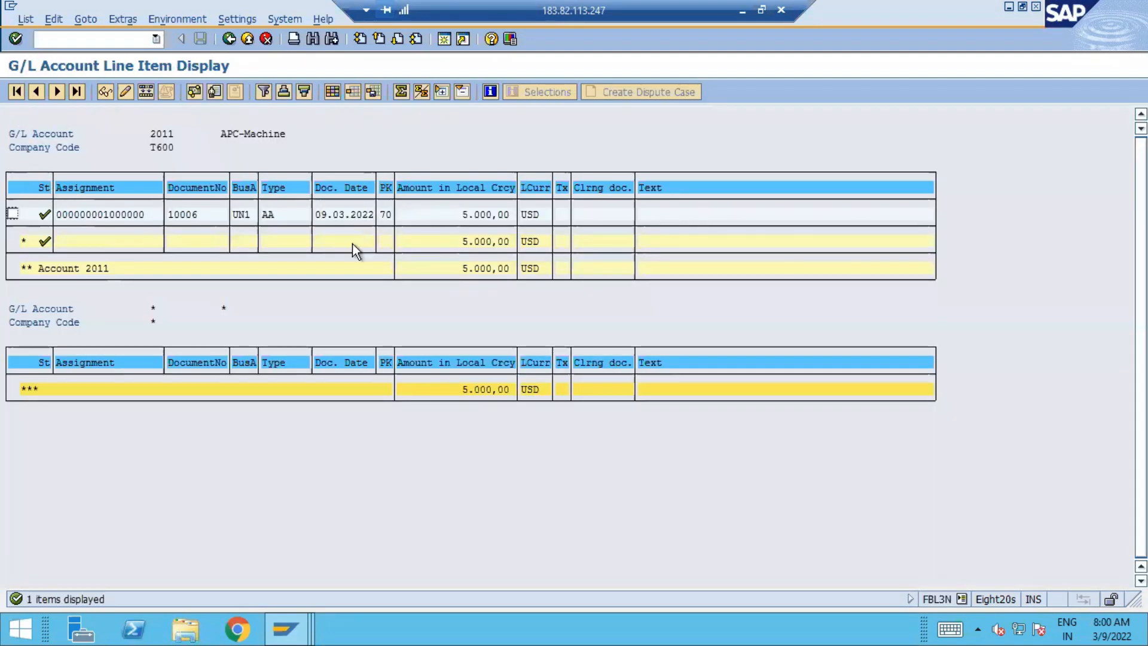
- Refresh the line items of G/L account 2011 and check the 3.500,00 transaction of asset 1000 in the Asset Explorer
click(25, 18)
click(63, 59)
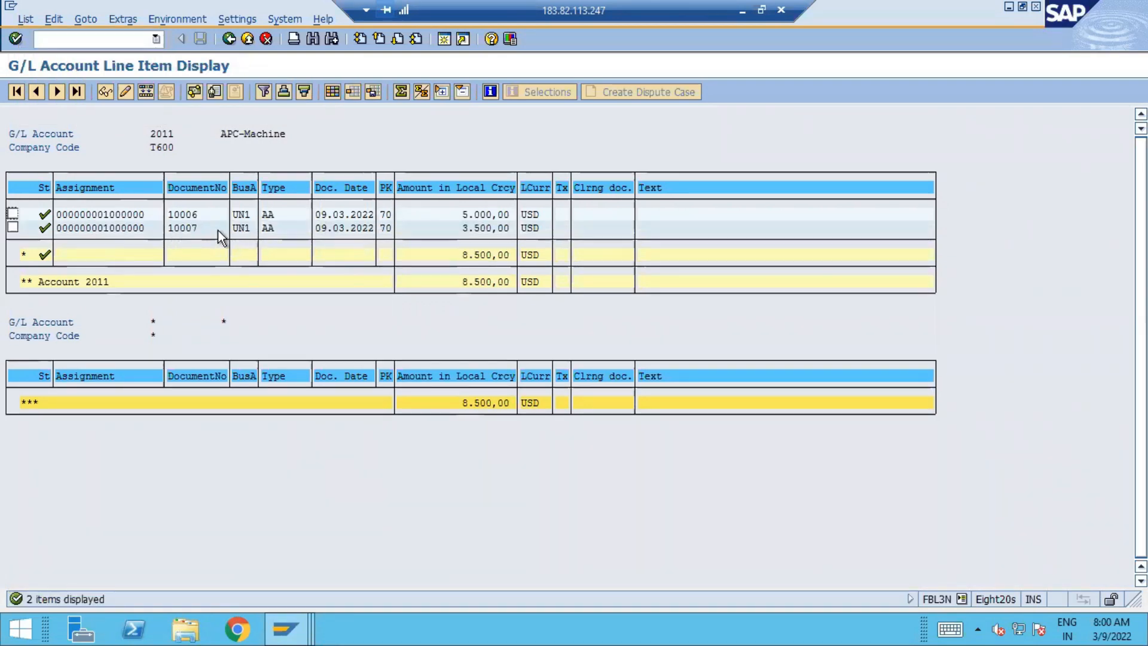
click(285, 629)
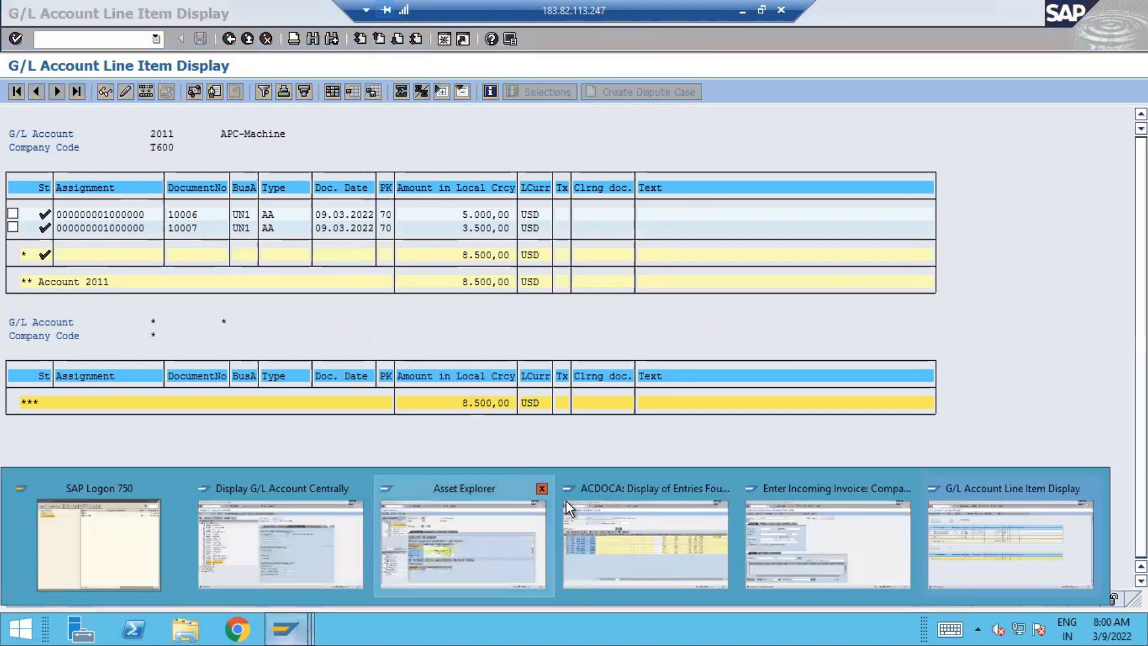
click(527, 526)
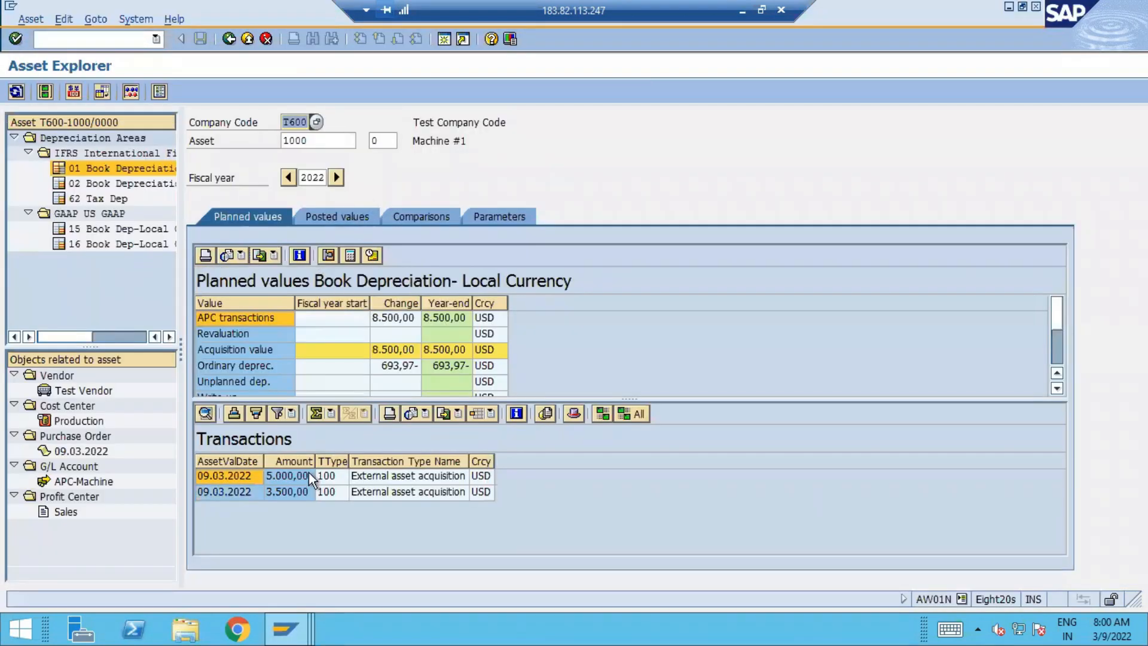
click(276, 490)
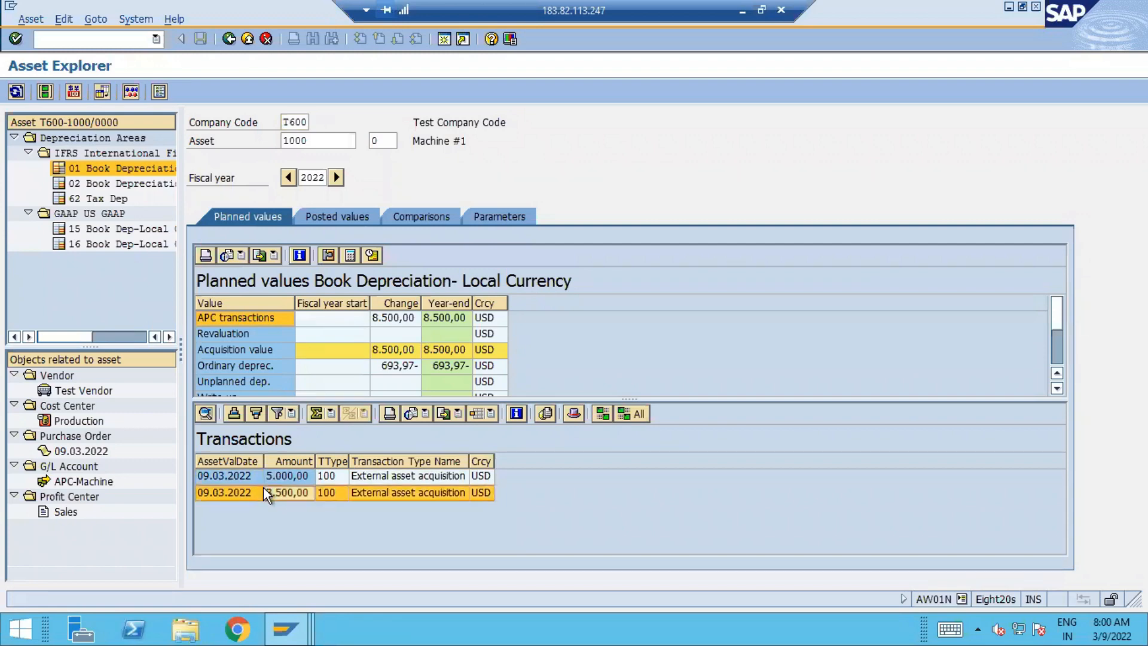
- Return to the line items of G/L account 2011 and open the 3.500,00 USD item
click(289, 631)
click(1006, 520)
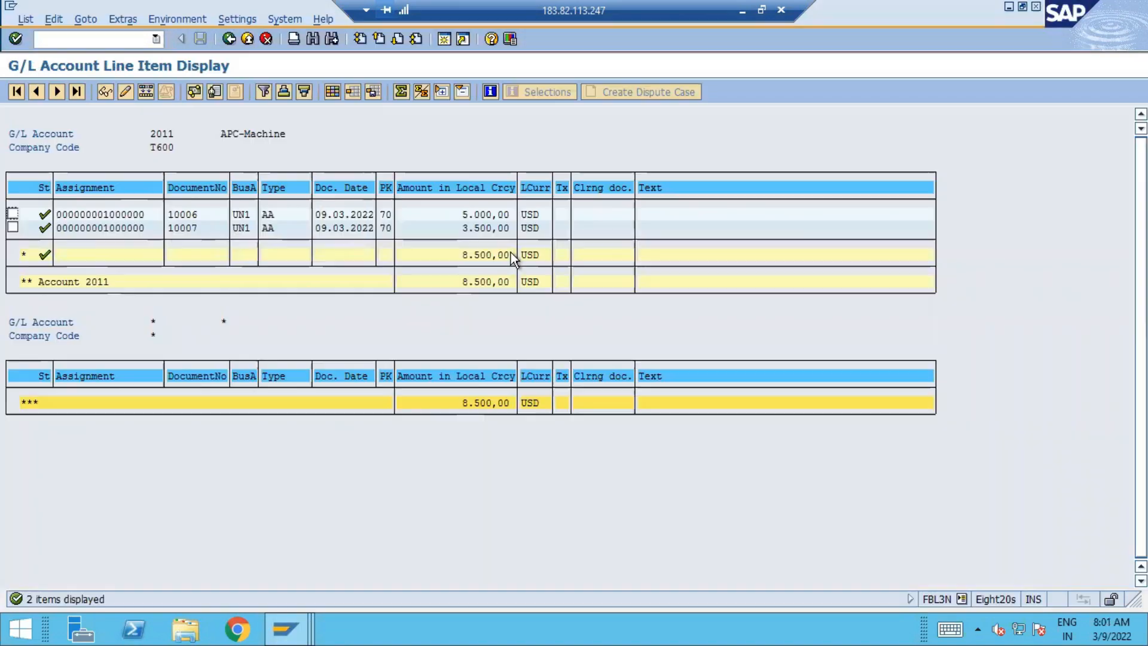
double_click(499, 226)
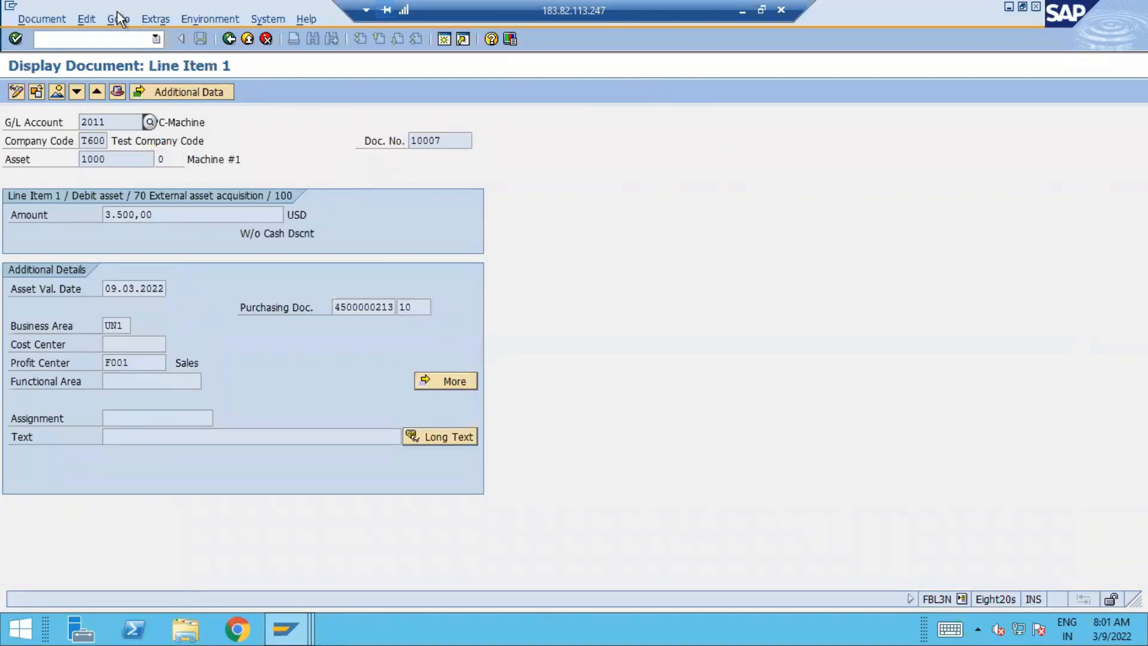
- Start transaction FB03, display the asset acquisition document and open its Asset Accounting view
click(85, 39)
key(BackSpace)
key(BackSpace)
text(/NFB)
key(Return)
key(Return)
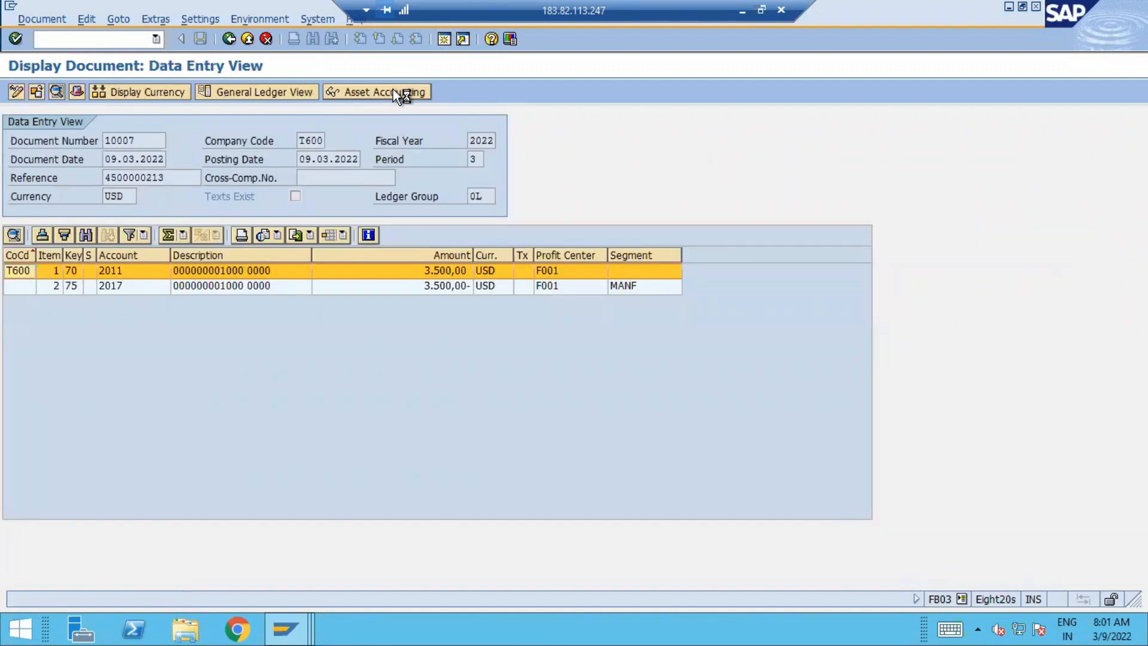
click(395, 93)
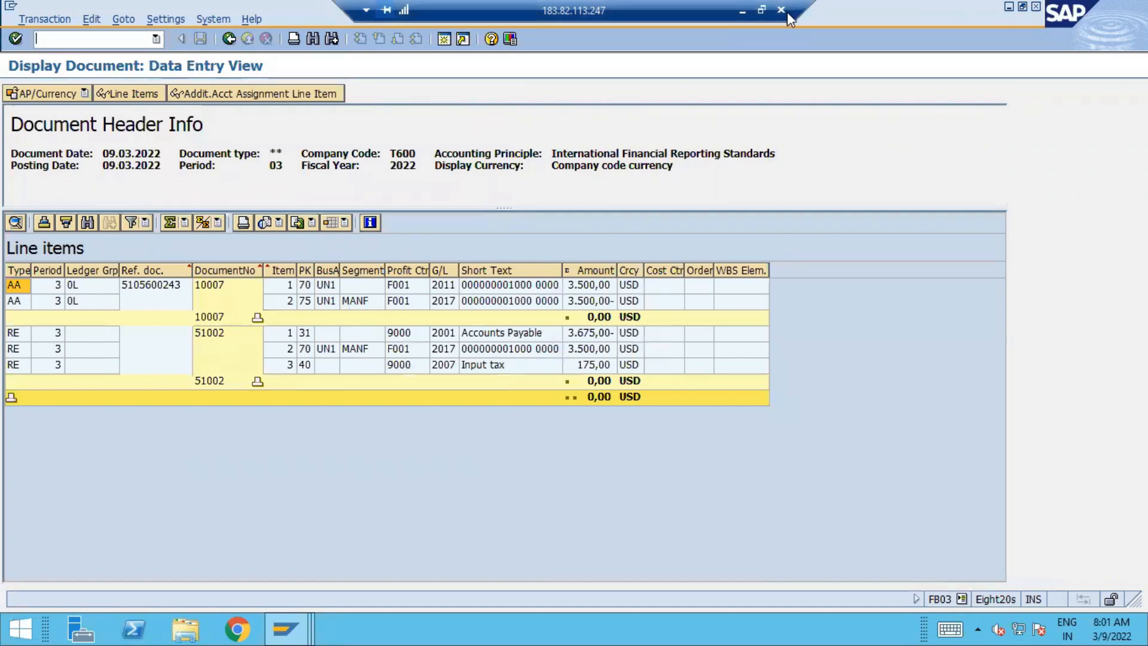
- Switch to the T600 workbook in Excel and record 51002 in cell C45 of Sheet2
click(744, 6)
click(353, 386)
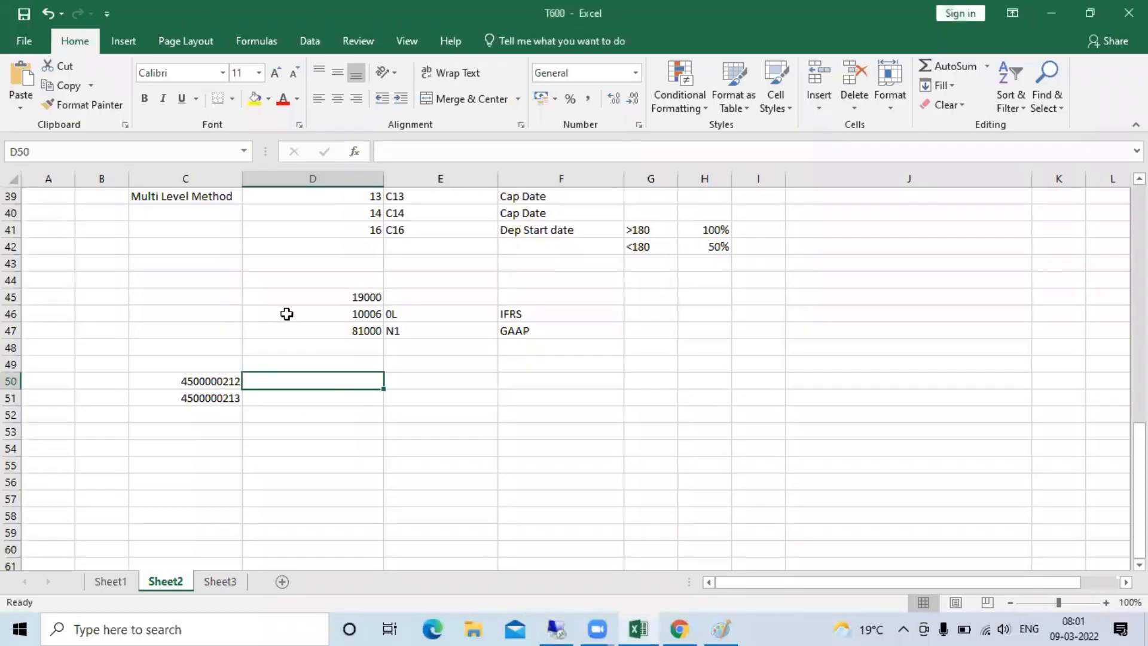
click(184, 296)
text(51002)
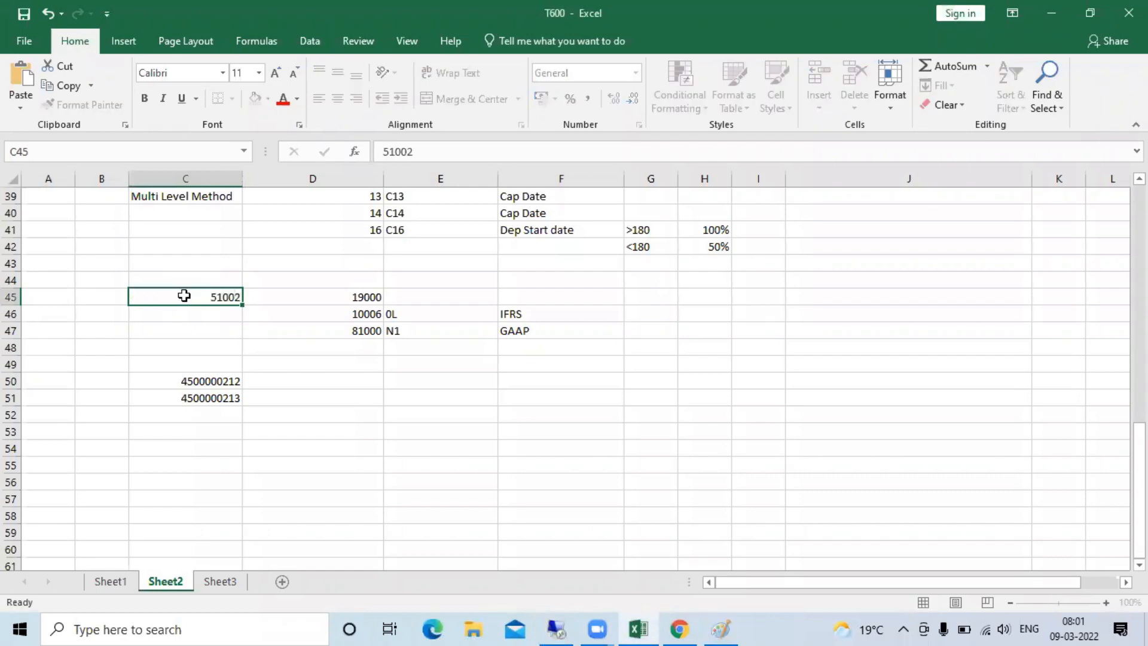
key(Return)
- Switch back to SAP and examine the payable, clearing, input tax and asset line items of the AA and RE documents
click(557, 629)
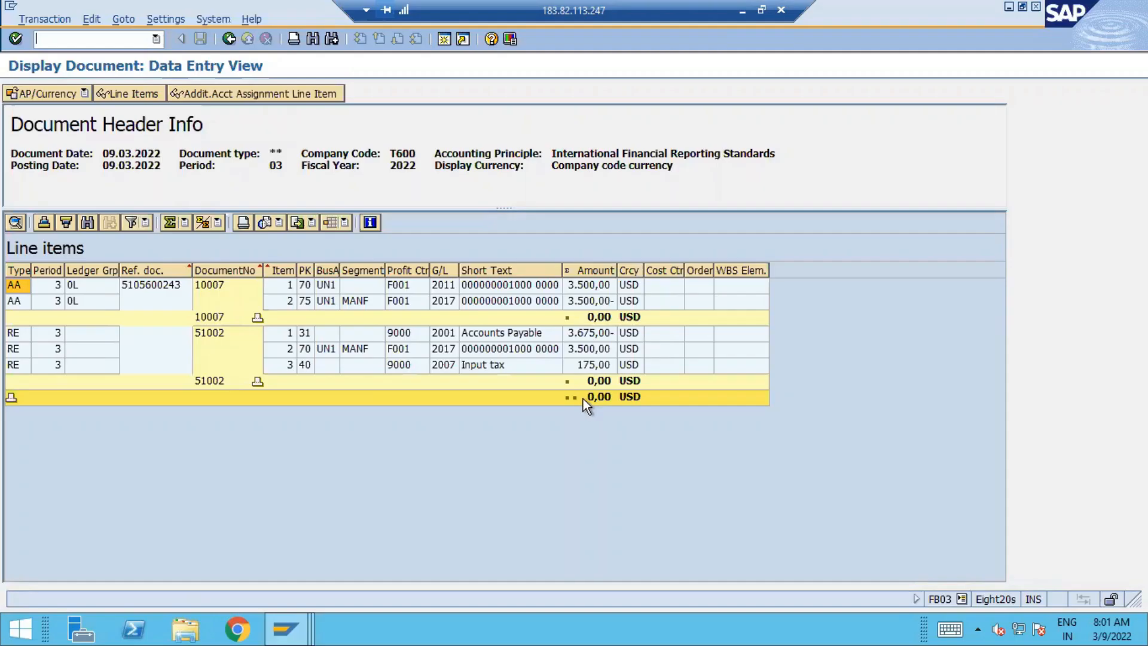
click(532, 337)
click(524, 355)
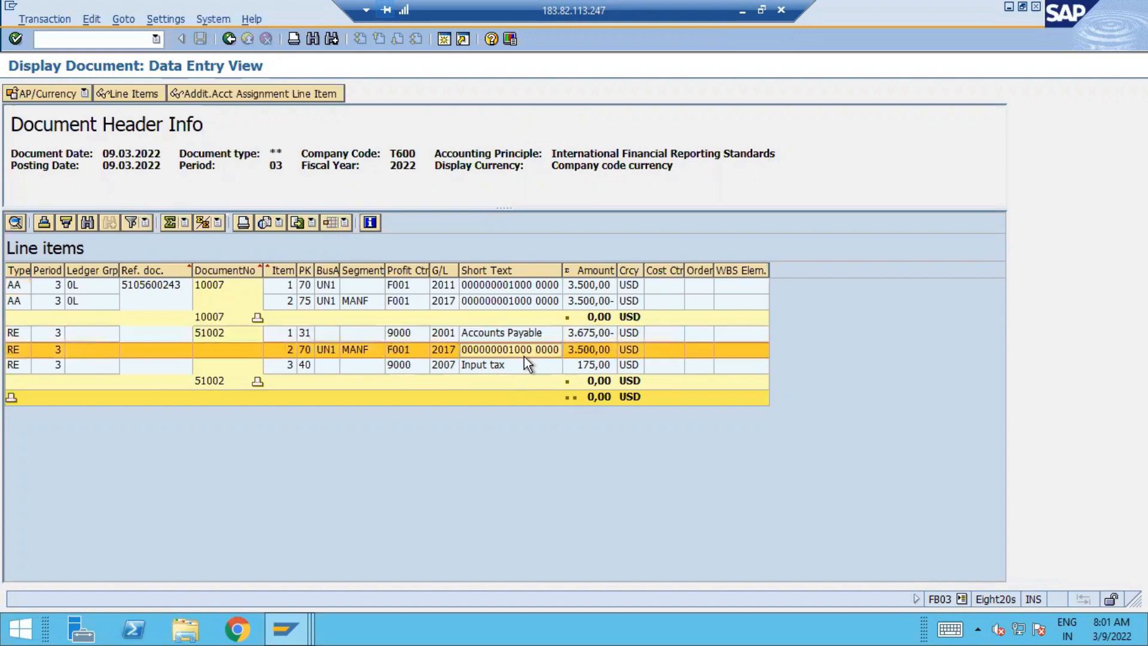
click(494, 368)
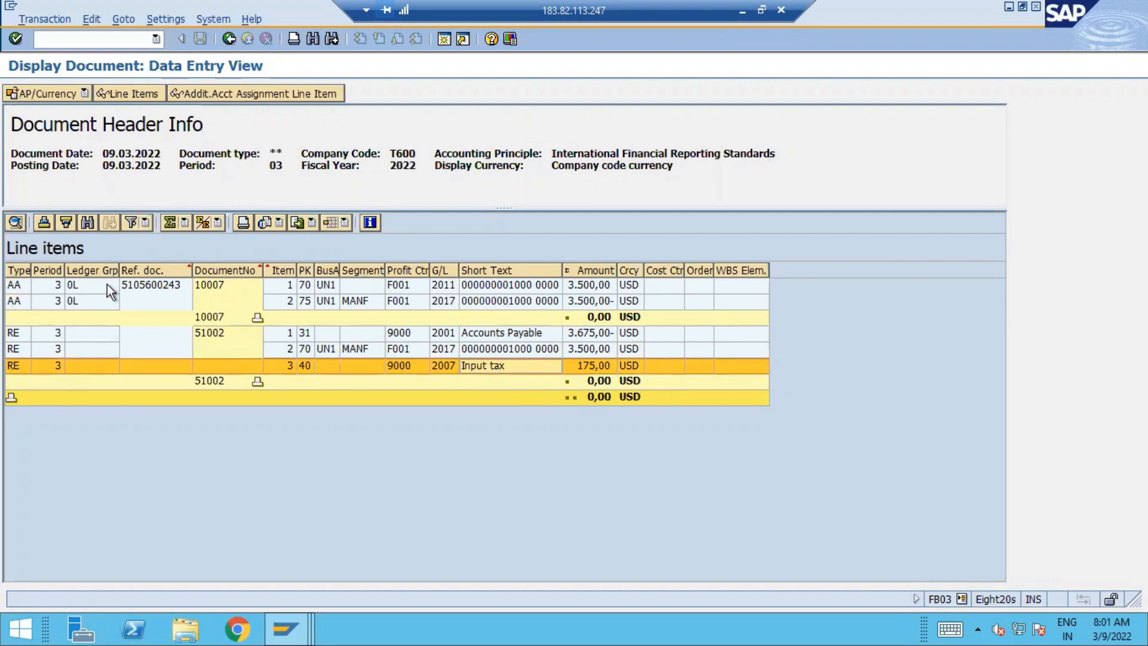
click(31, 289)
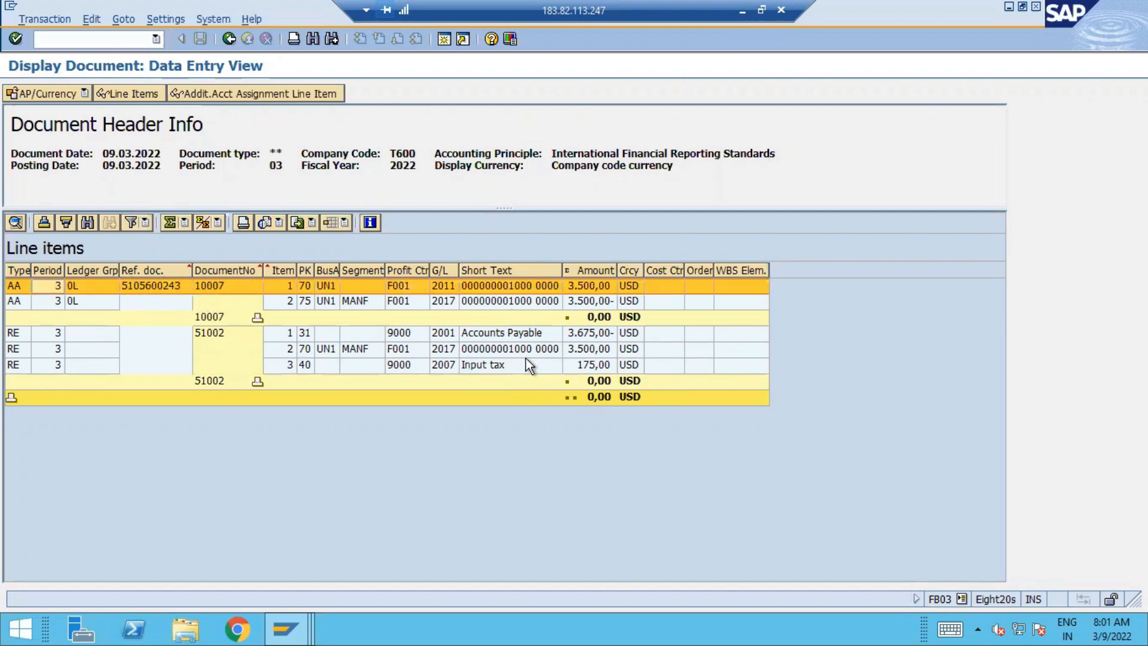
click(494, 335)
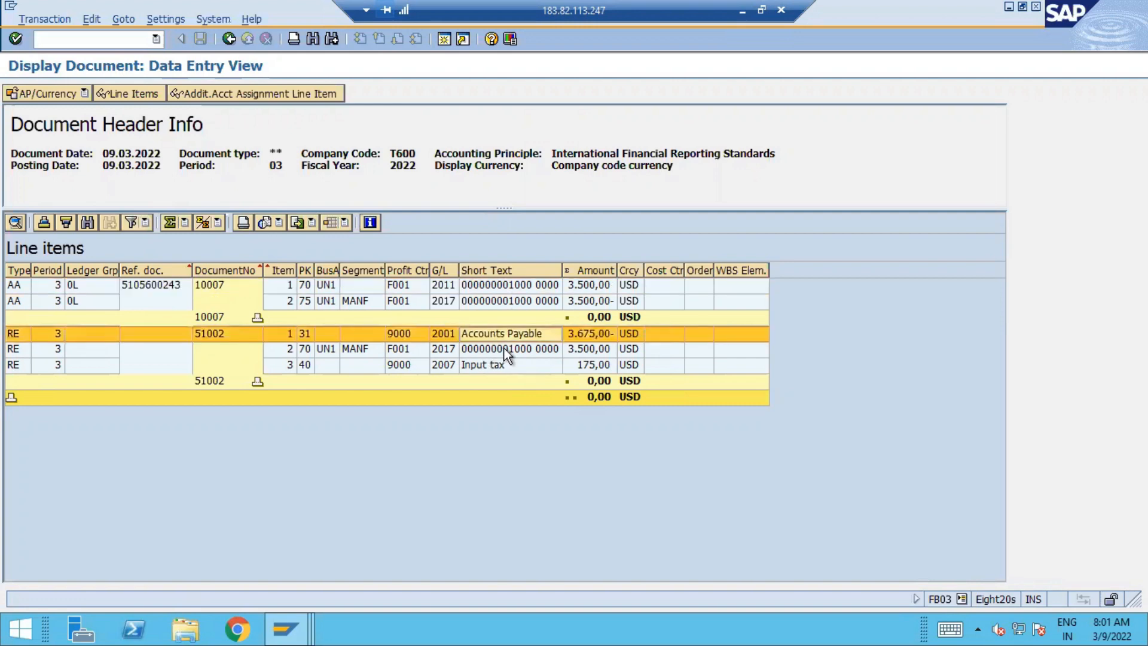
click(497, 349)
click(499, 298)
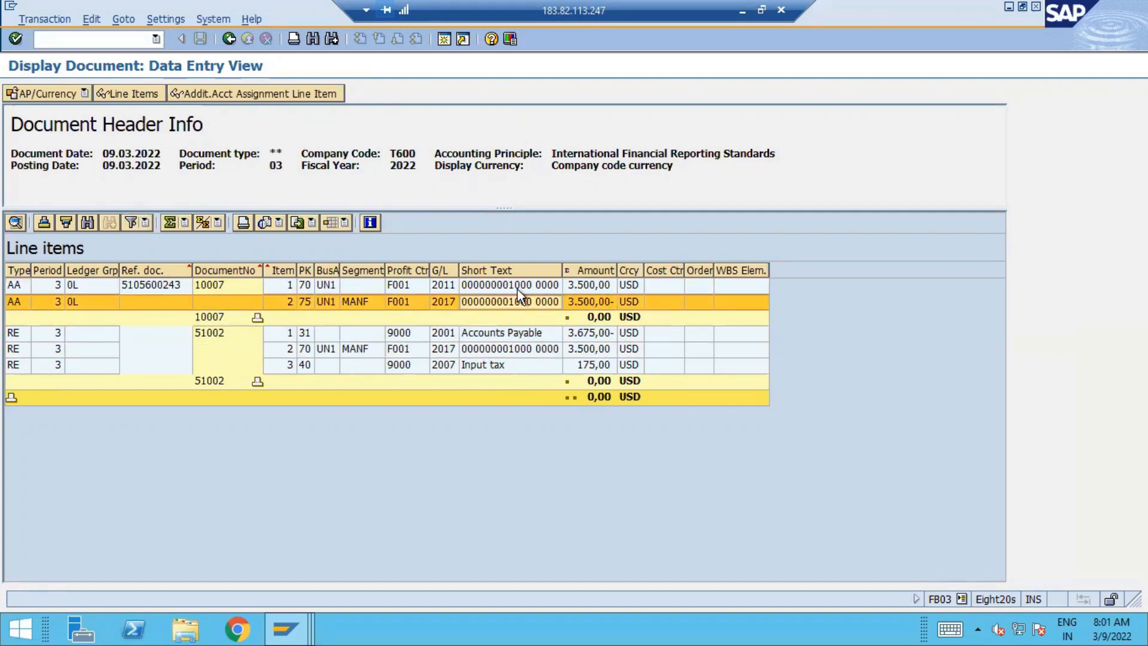
click(511, 289)
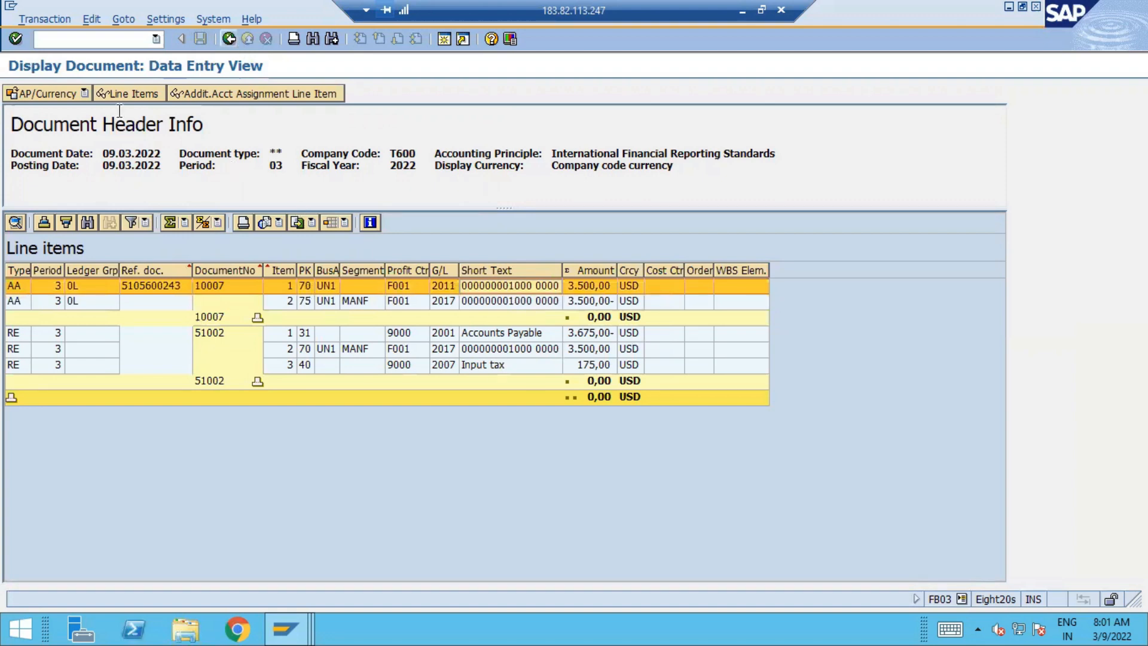
- Change the document display to the US GAAP accounting principle in USD document currency
click(48, 98)
mouse_move(198, 117)
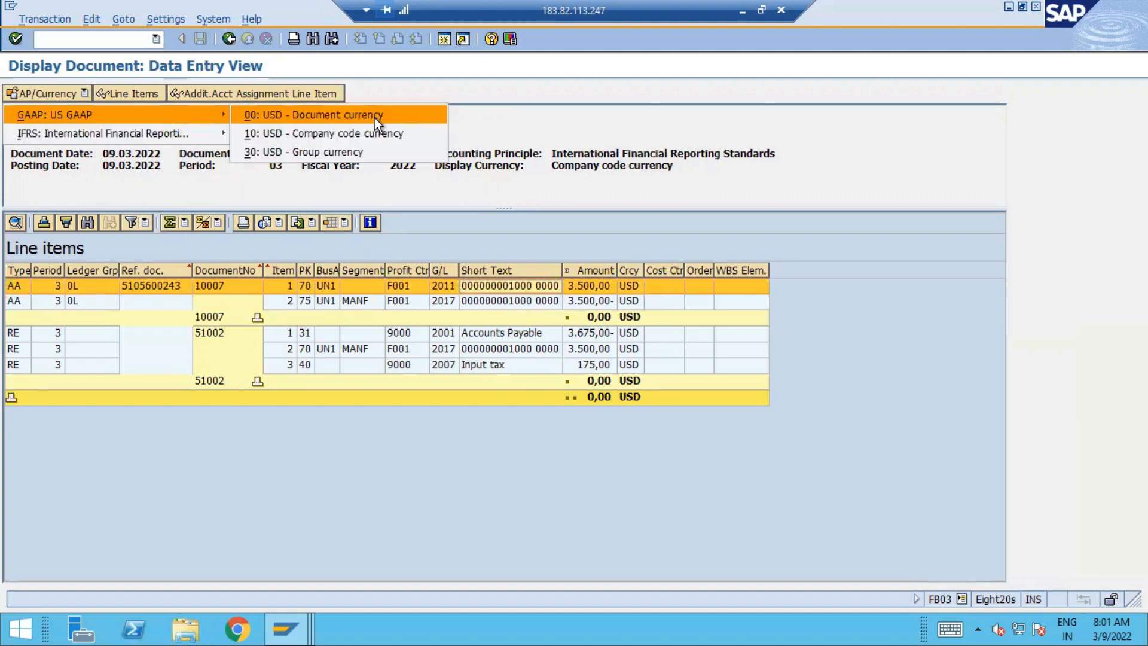
click(374, 117)
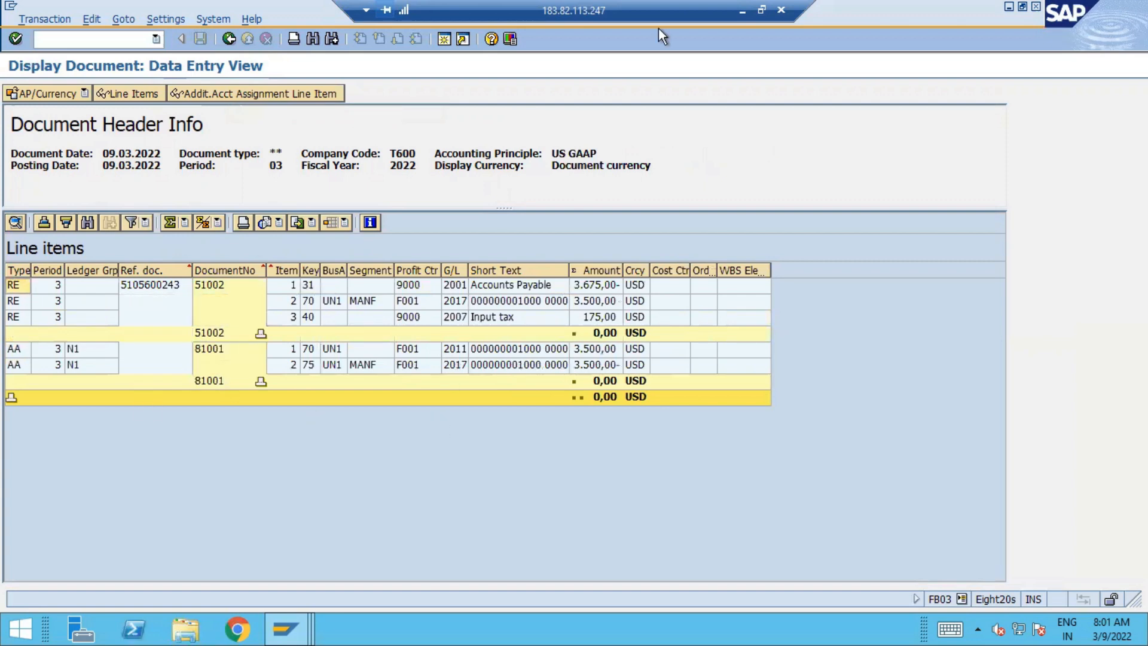
- Switch to the T600 workbook in Excel and record 10007 in cell C46 and 81001 in cell C47 of Sheet2
click(740, 14)
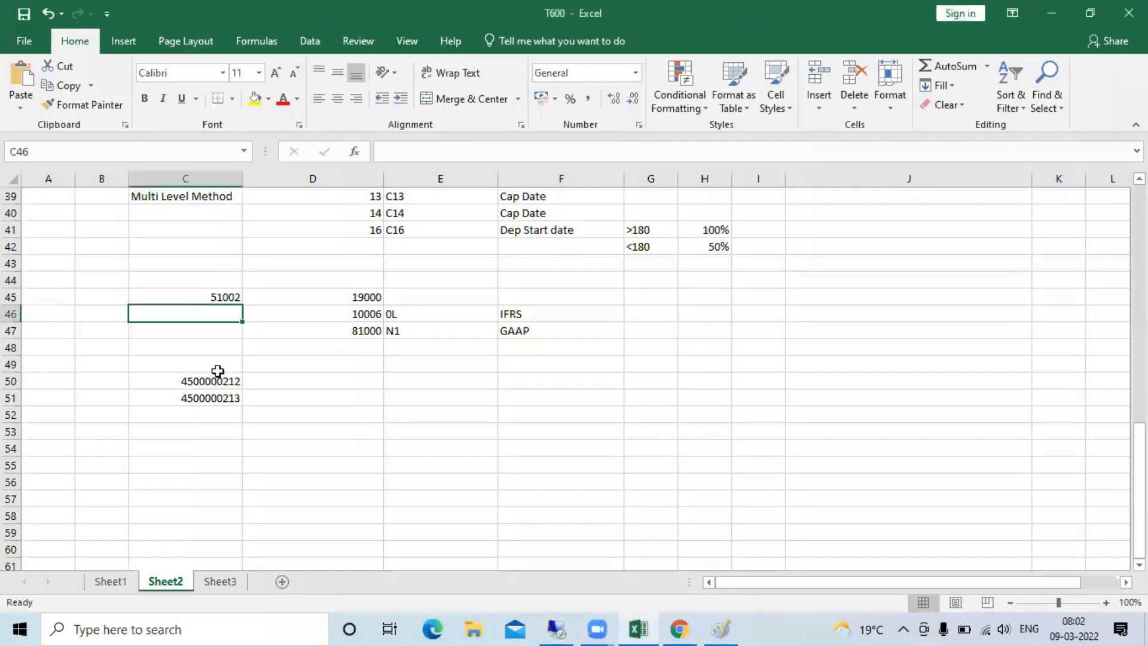
text(100)
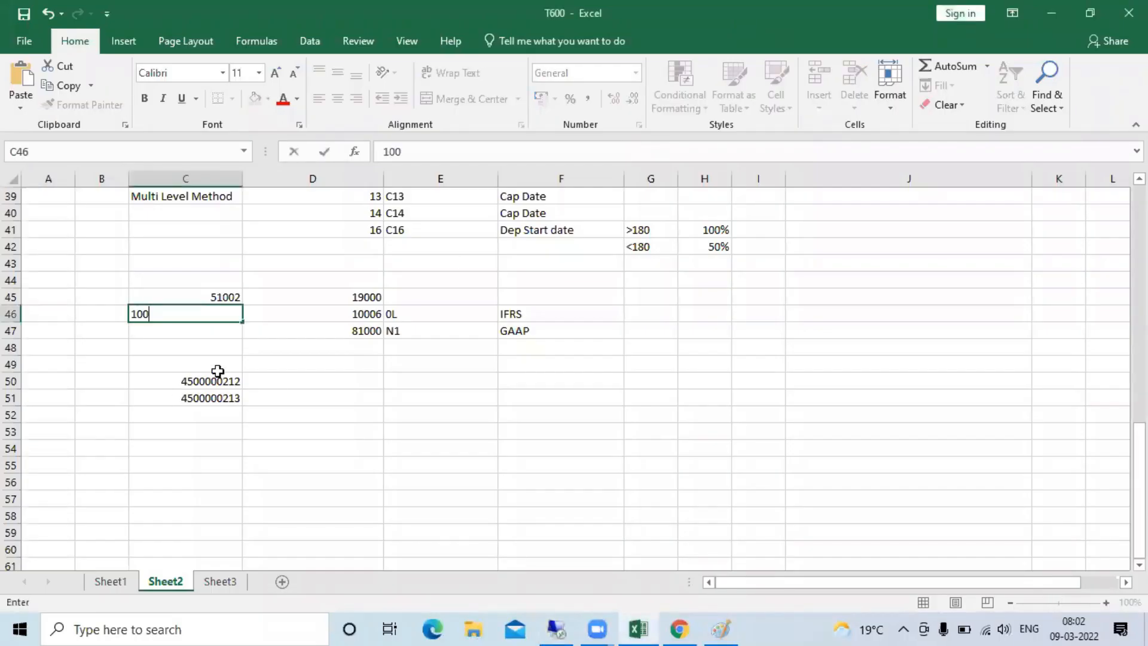
text(07)
key(Return)
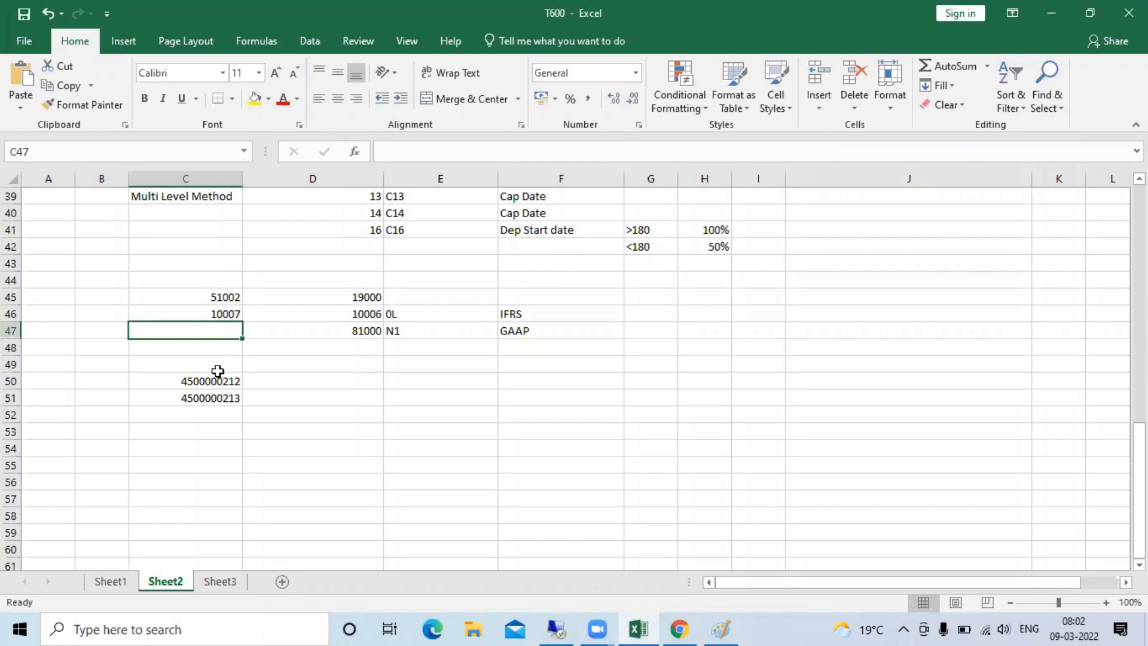
text(81001)
key(Return)
- Copy the three document numbers in cells C45 to C47
key(Up)
key(Up)
key(Up)
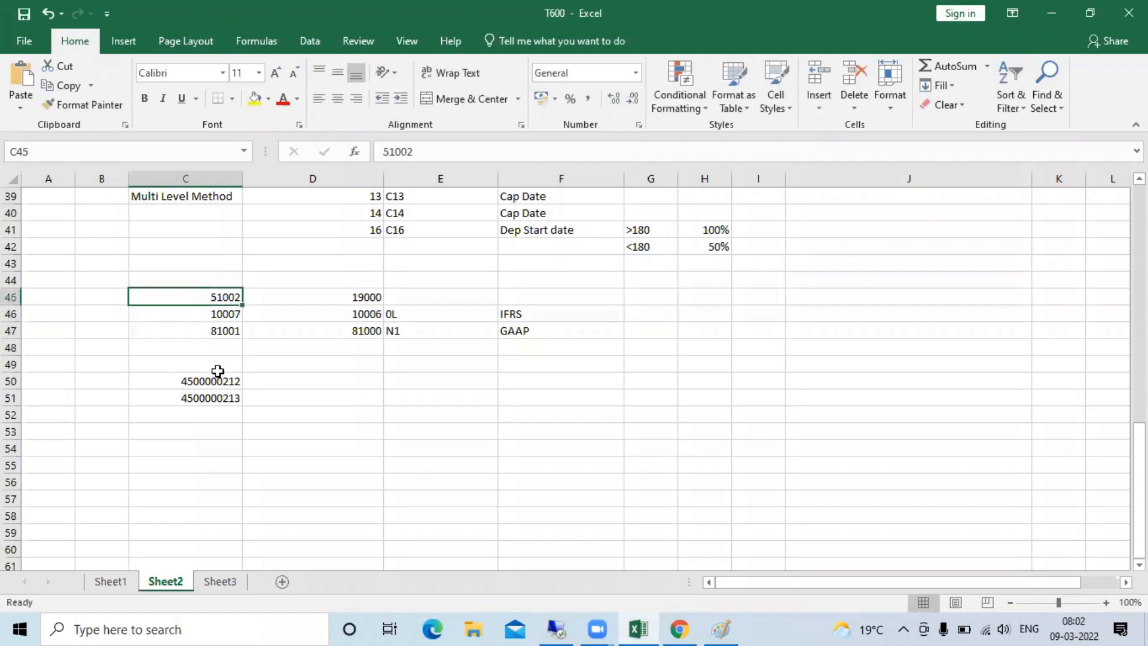
key(shift+Down)
key(shift+Down)
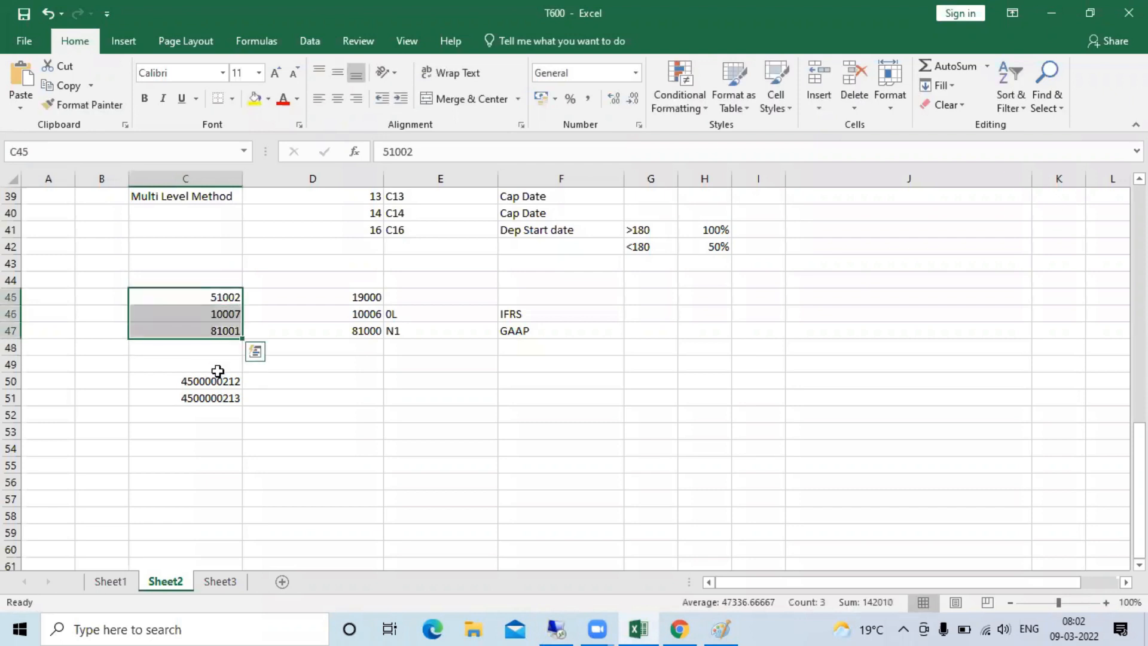
key(ctrl+c)
- Switch to the SAP session showing ACDOCA entries, return to its selection criteria and open the multiple selection for Document Number
click(557, 628)
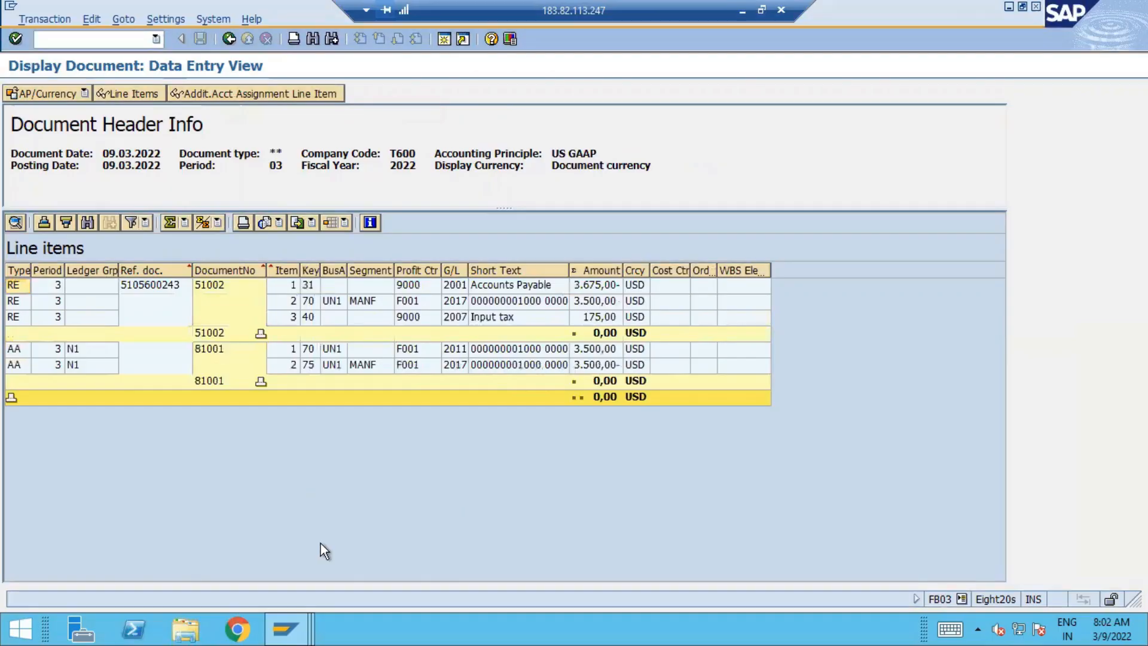
mouse_move(286, 629)
click(652, 501)
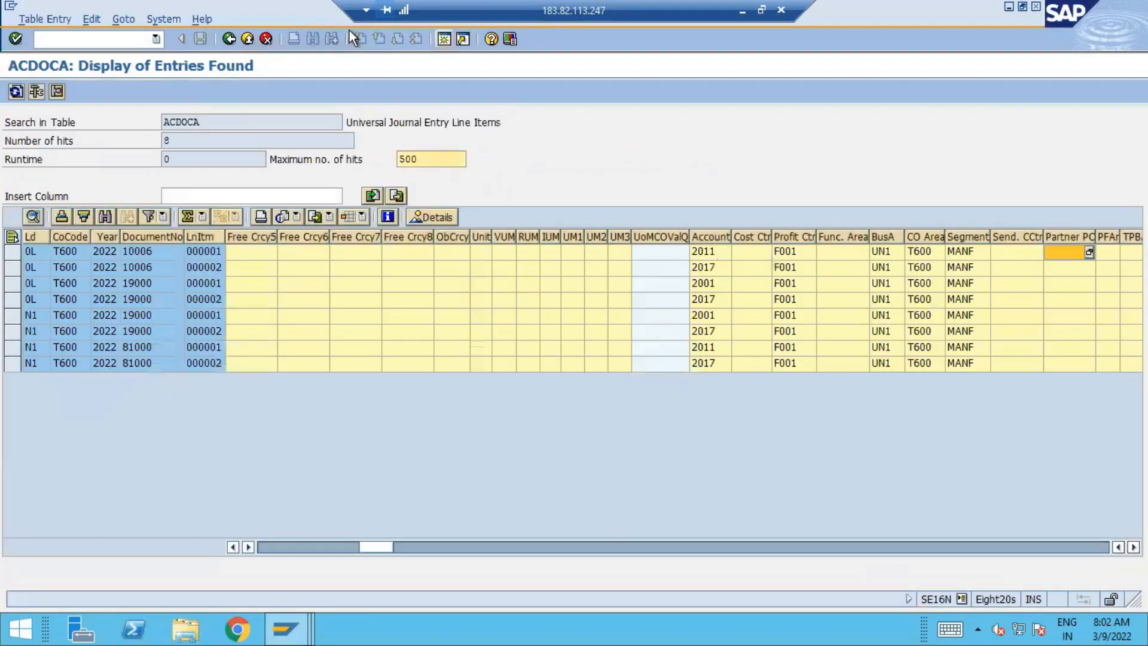
click(228, 38)
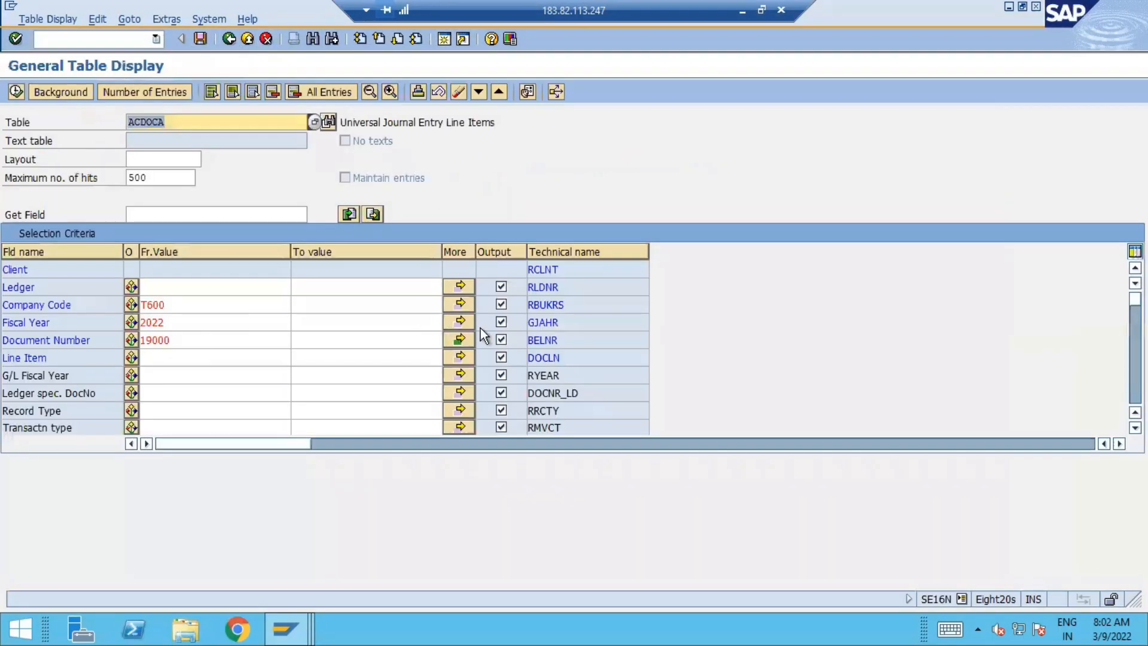
click(468, 339)
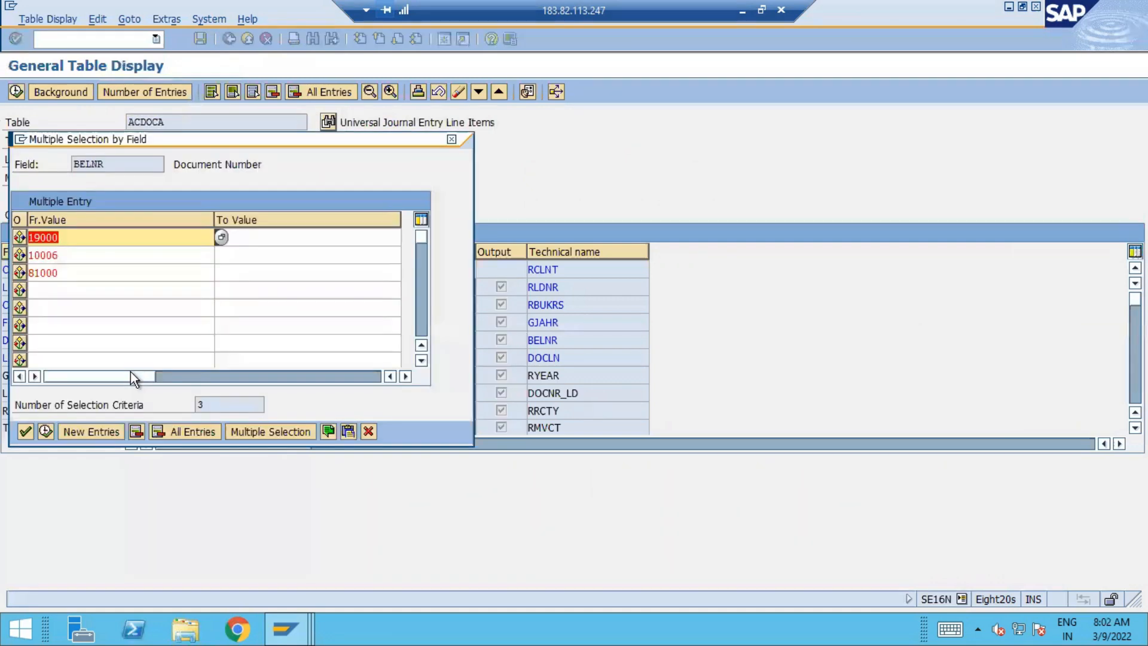
- Extend the document number selections into ranges from 10006 to 10007 and from 81000 to 81001
click(191, 255)
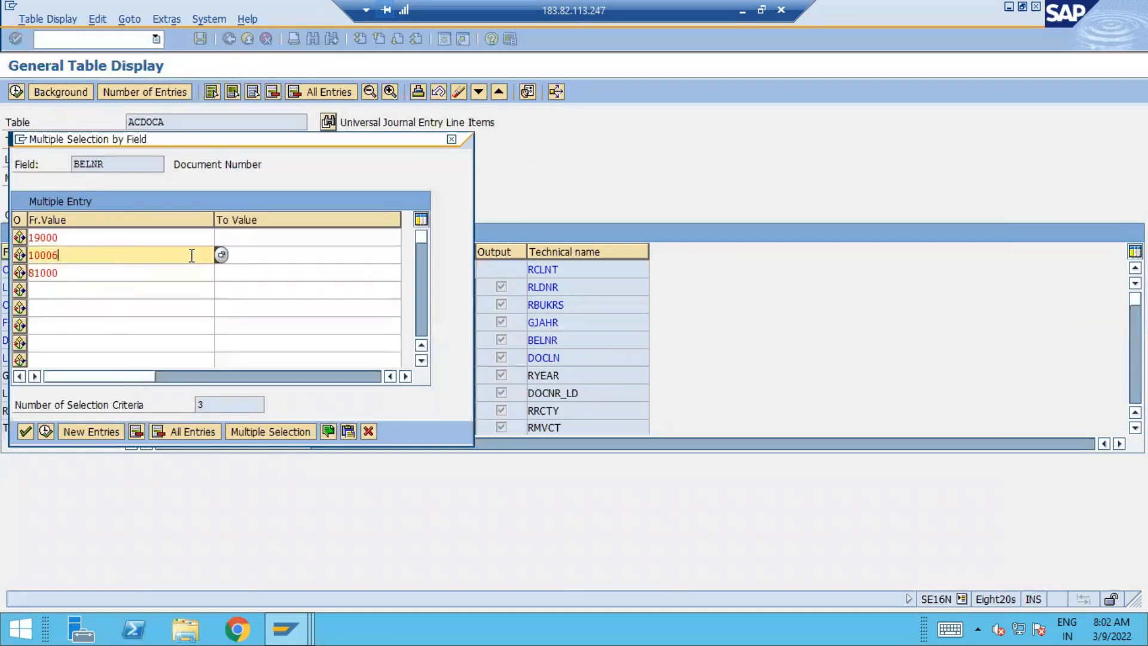
click(264, 255)
text(10007)
key(Tab)
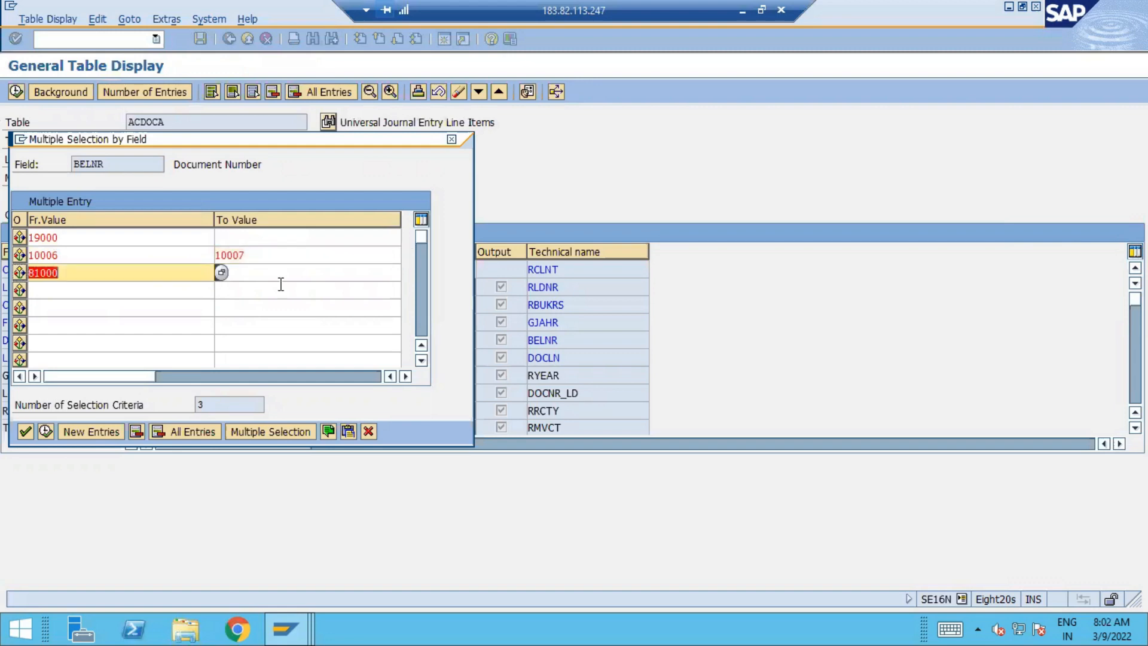
key(Tab)
text(8100)
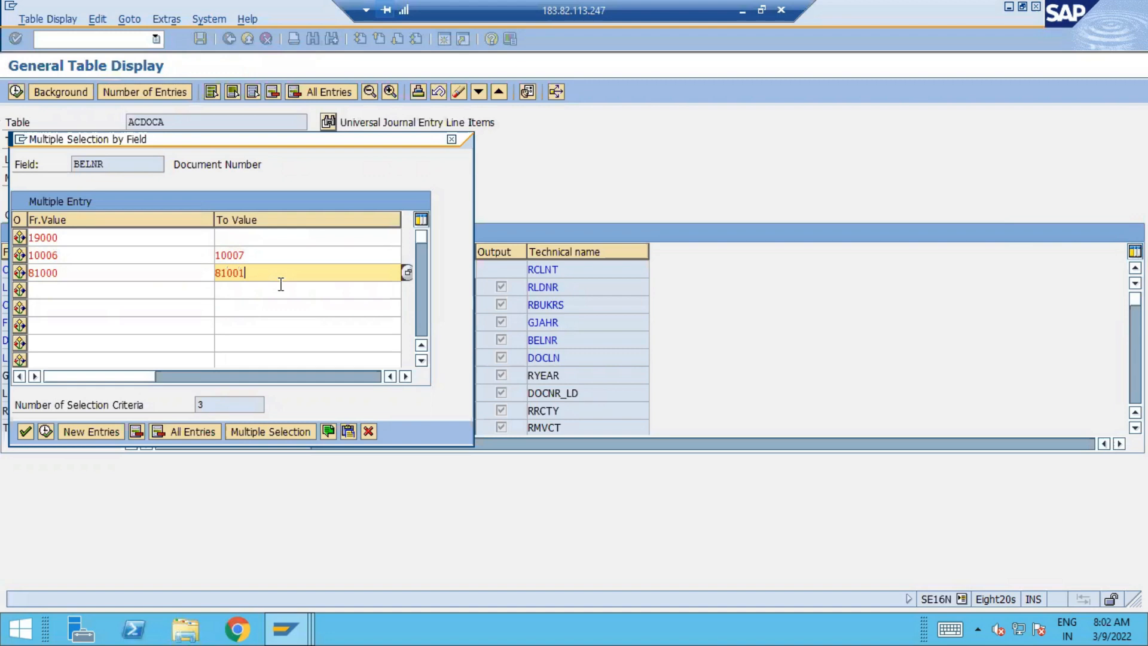
- Select the next empty document number entry and check the recorded invoice document number in the T600 workbook before returning to SAP
click(70, 294)
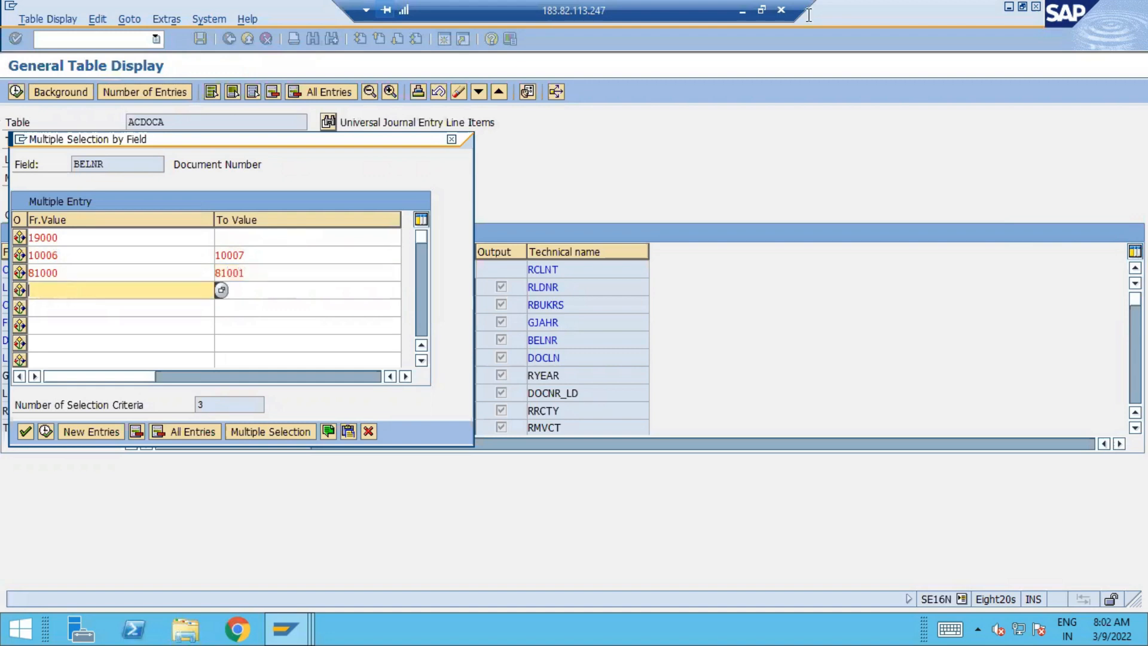
click(741, 10)
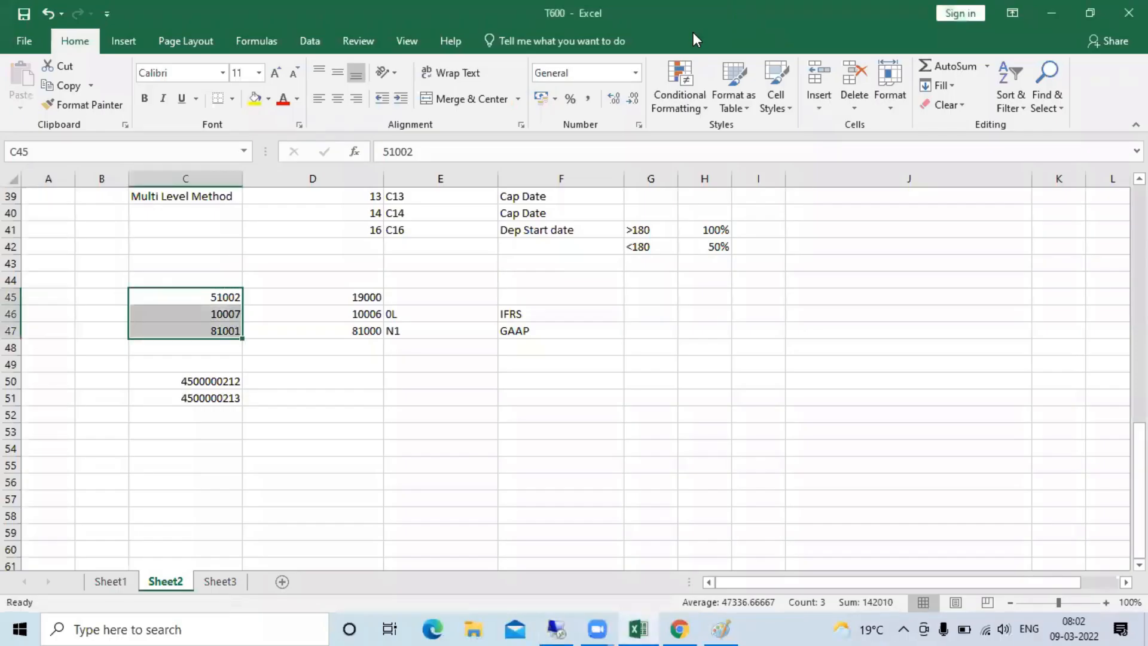
key(alt+Tab)
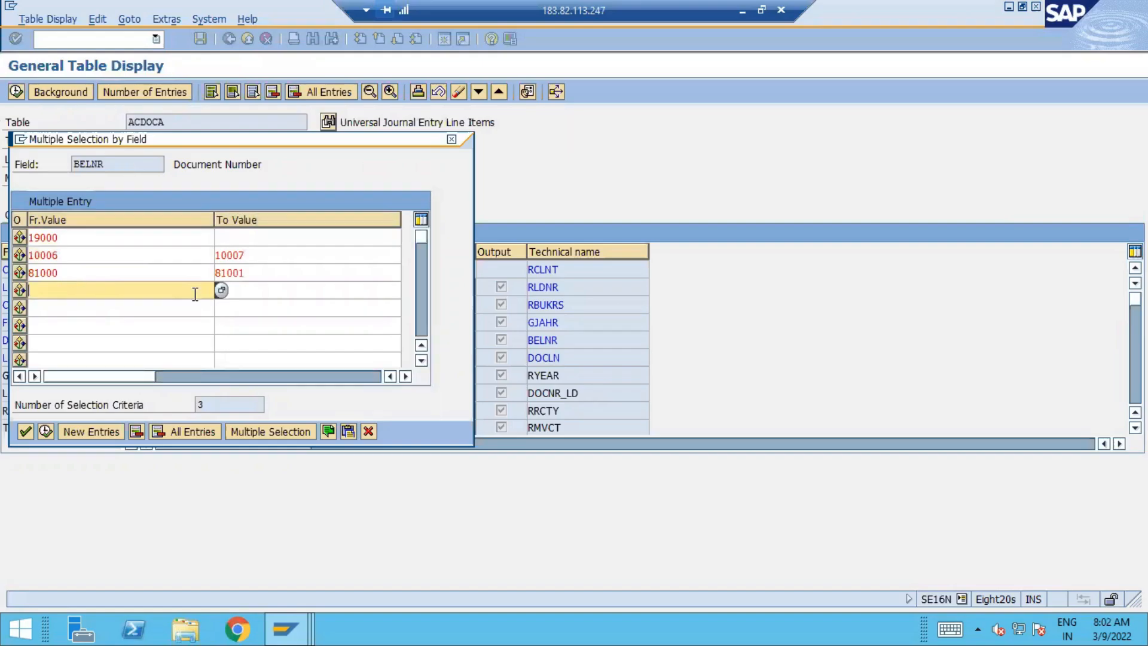